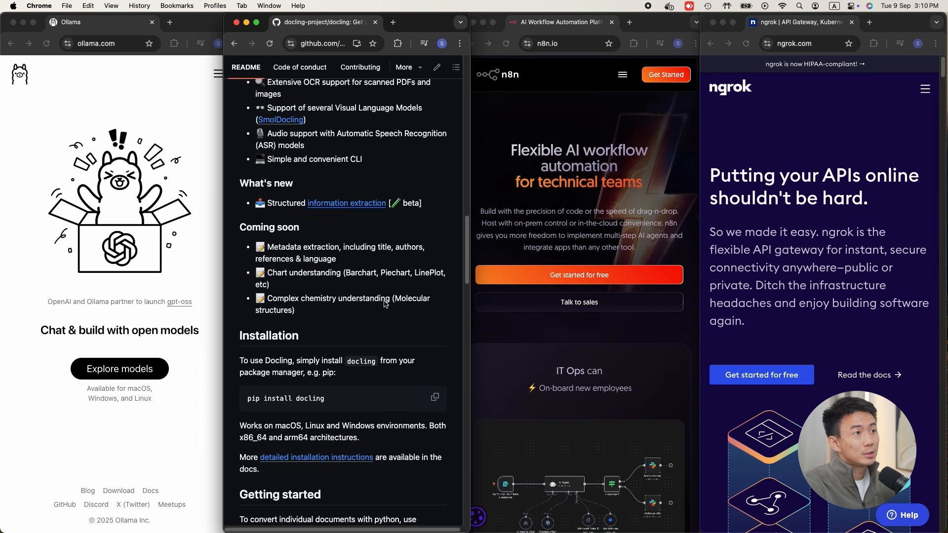
Step: Look through the n8n and ngrok home pages in their open browser windows
{"action": "left_click", "coordinate": [473, 316]}
{"action": "scroll", "coordinate": [567, 218], "scroll_direction": "down", "scroll_amount": 5}
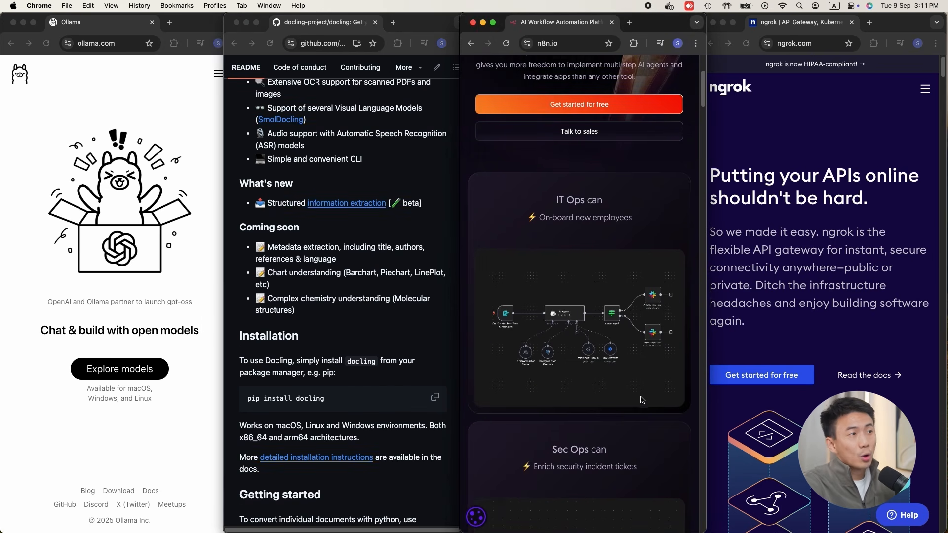
{"action": "scroll", "coordinate": [641, 400], "scroll_direction": "down", "scroll_amount": 5}
{"action": "left_click", "coordinate": [810, 273]}
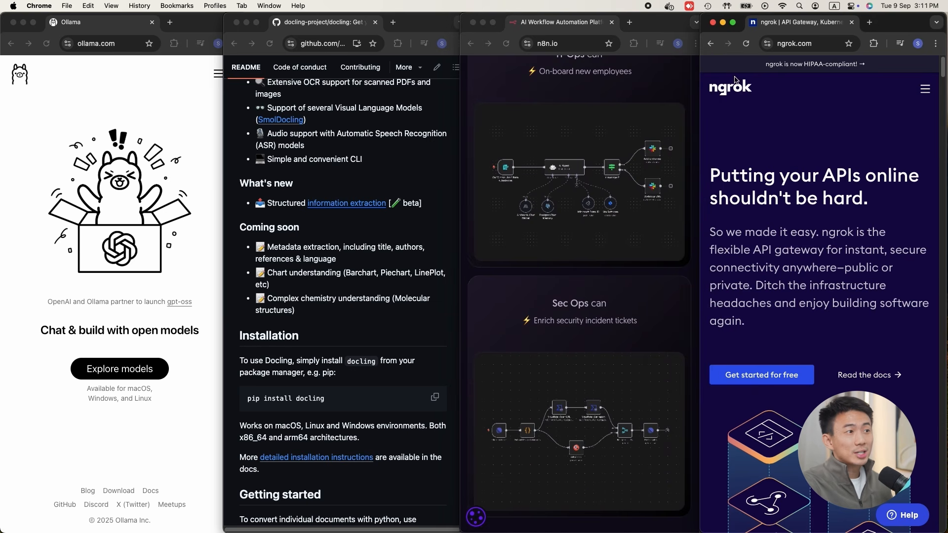
{"action": "scroll", "coordinate": [842, 295], "scroll_direction": "down", "scroll_amount": 10}
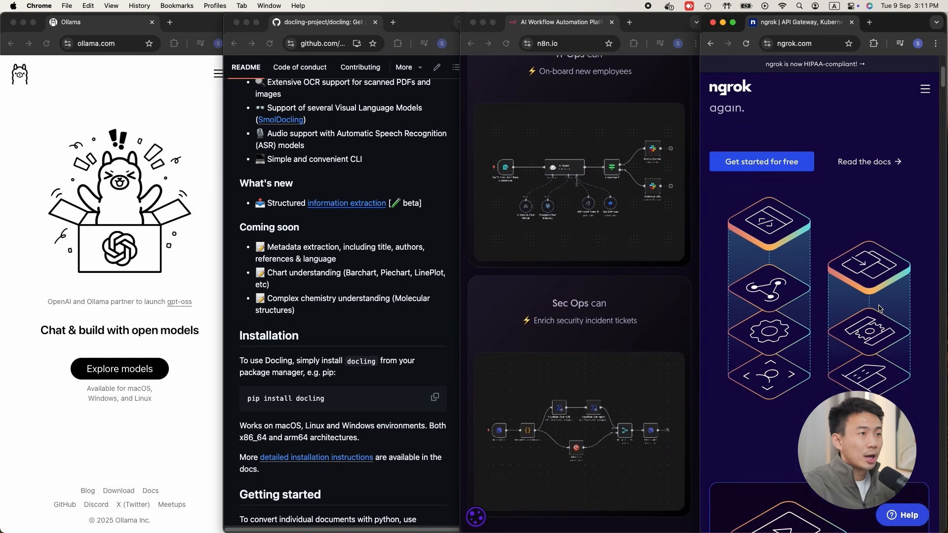
{"action": "scroll", "coordinate": [880, 308], "scroll_direction": "down", "scroll_amount": 10}
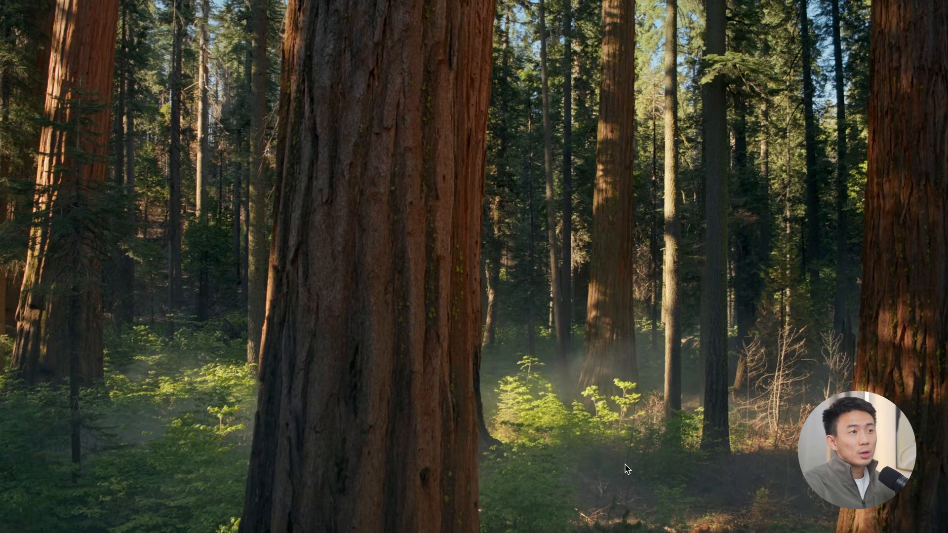
Step: Search the web for ollama in a new browser window and open the official ollama.com site
{"action": "key", "text": "super+n"}
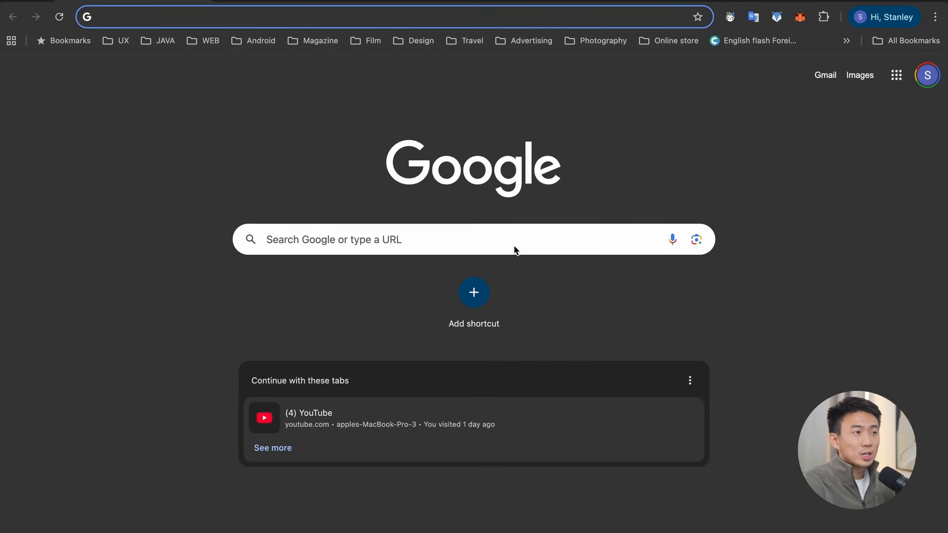
{"action": "type", "text": "olla"}
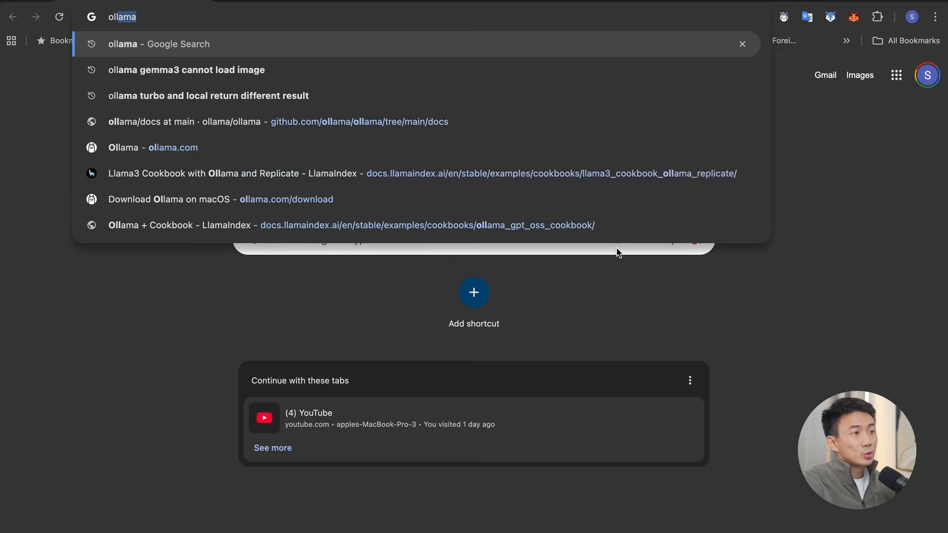
{"action": "type", "text": "ma"}
{"action": "key", "text": "Return"}
{"action": "left_click", "coordinate": [141, 174]}
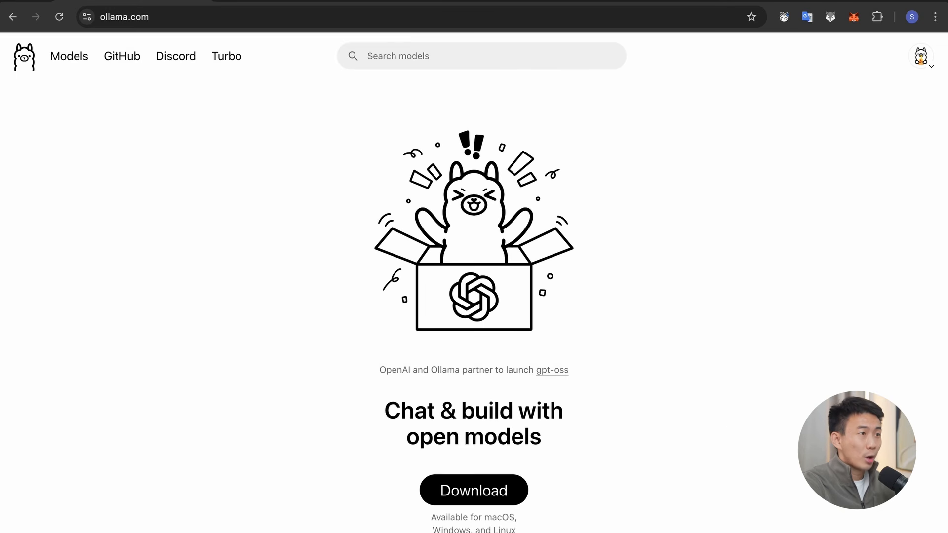
Step: Download the macOS version of Ollama from its website
{"action": "scroll", "coordinate": [645, 489], "scroll_direction": "down", "scroll_amount": 1}
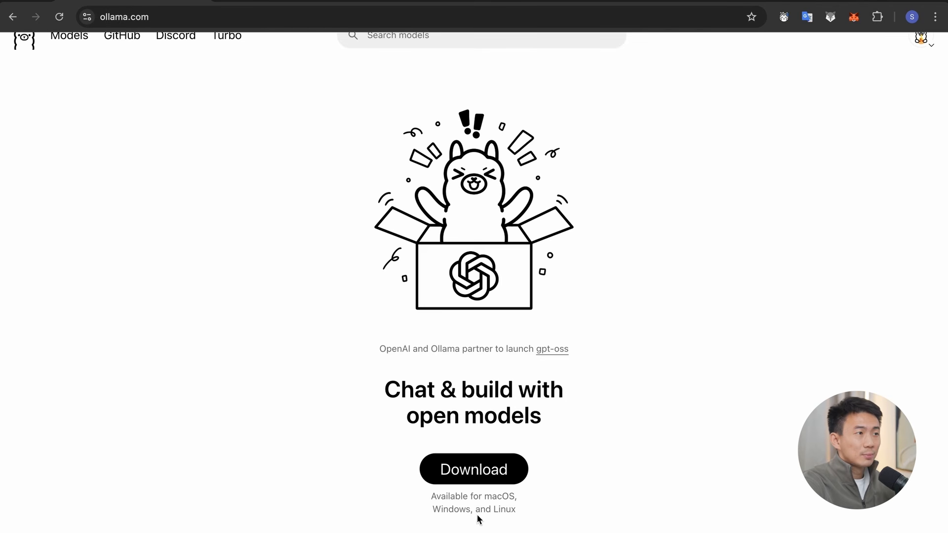
{"action": "left_click", "coordinate": [493, 473]}
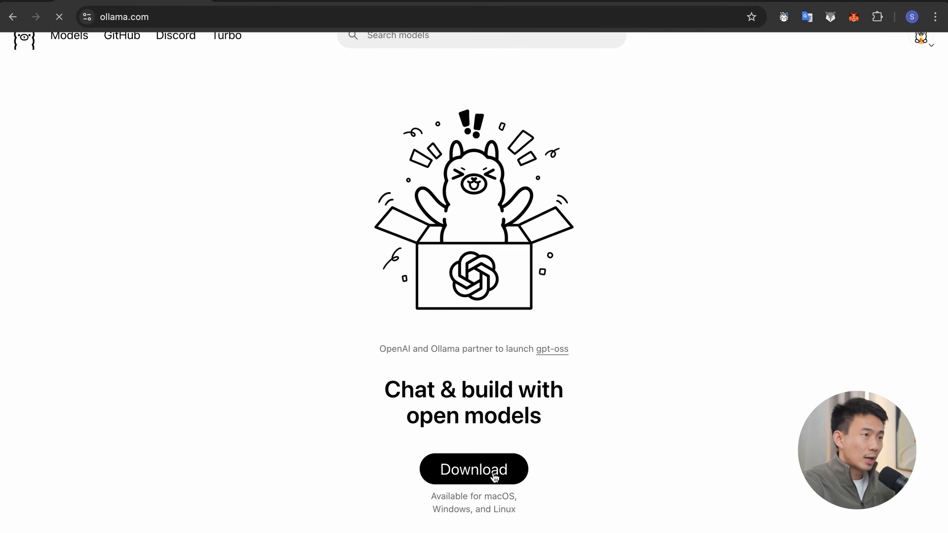
{"action": "left_click", "coordinate": [543, 301]}
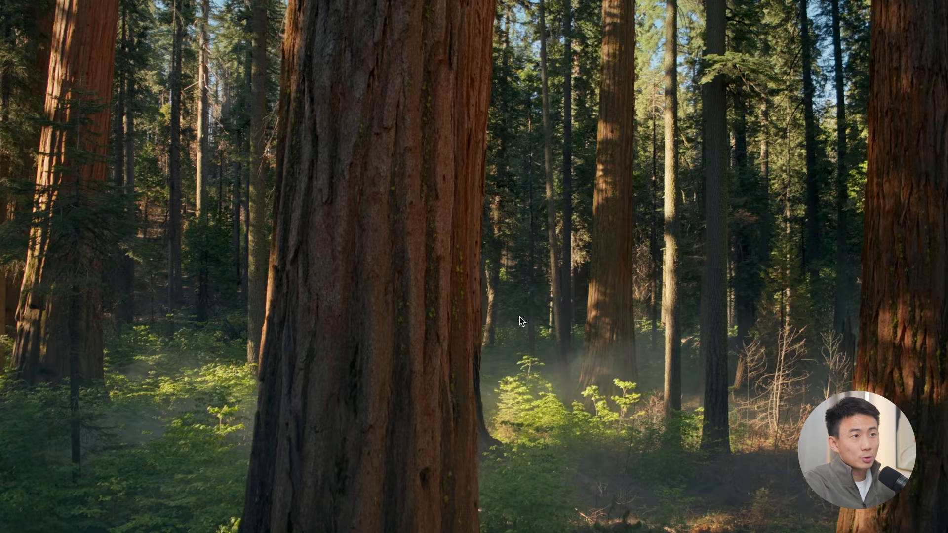
Step: Find the installed Ollama application on the Mac and launch it
{"action": "key", "text": "F4"}
{"action": "type", "text": "ollama"}
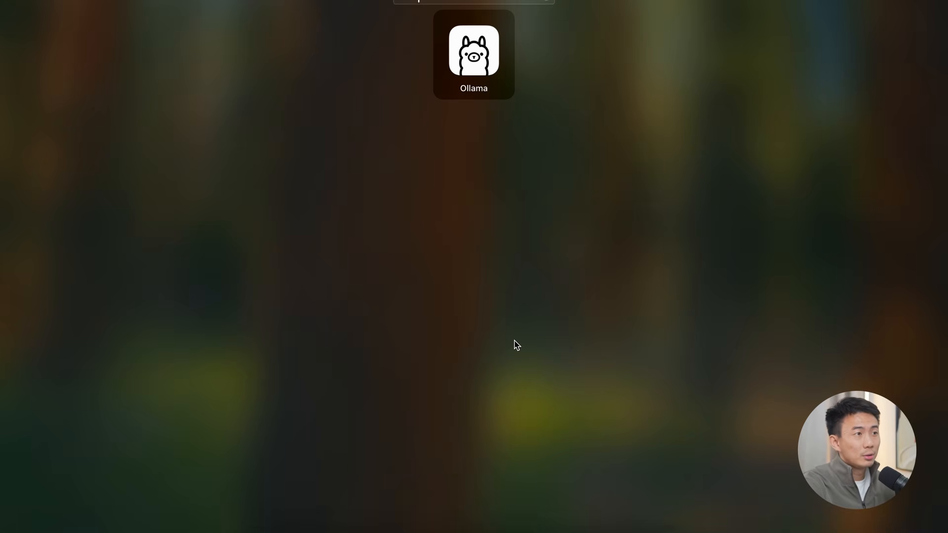
{"action": "left_click", "coordinate": [474, 52]}
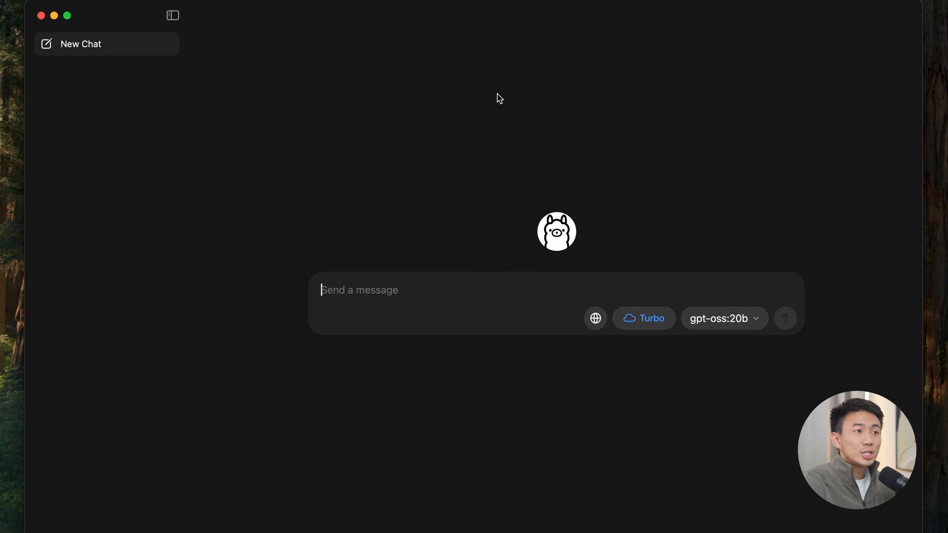
Step: Turn off Turbo for the new chat and select the gpt-oss:20b model
{"action": "left_click", "coordinate": [653, 319]}
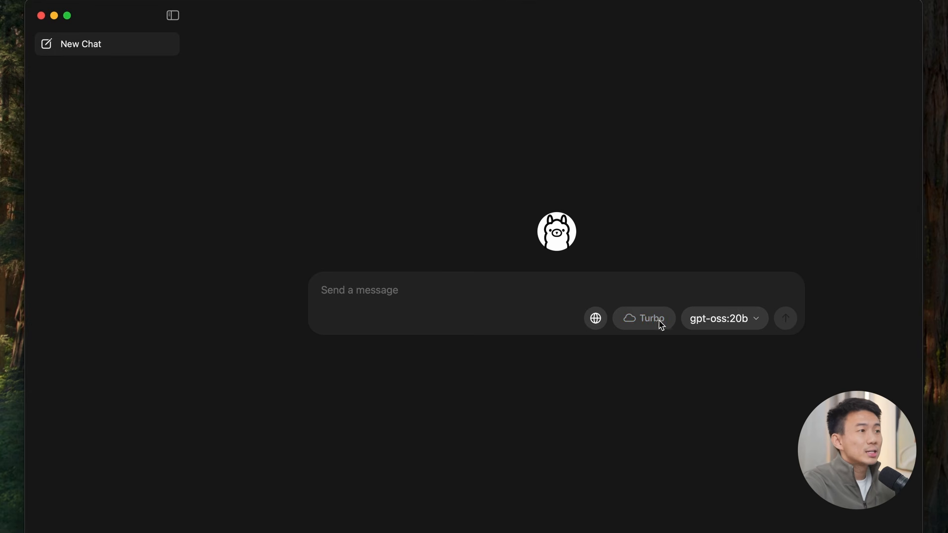
{"action": "left_click", "coordinate": [724, 320]}
{"action": "scroll", "coordinate": [681, 250], "scroll_direction": "down", "scroll_amount": 2}
{"action": "scroll", "coordinate": [681, 249], "scroll_direction": "up", "scroll_amount": 2}
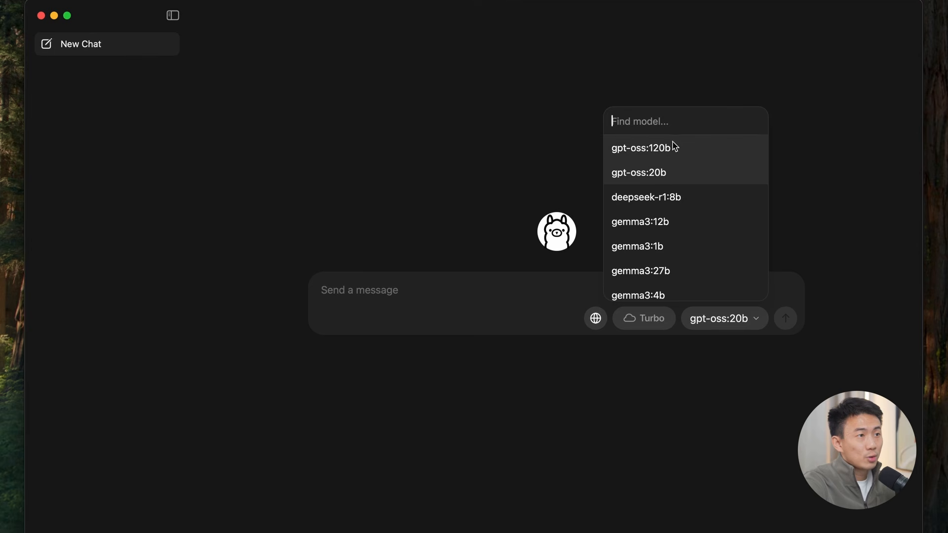
{"action": "left_click", "coordinate": [677, 175]}
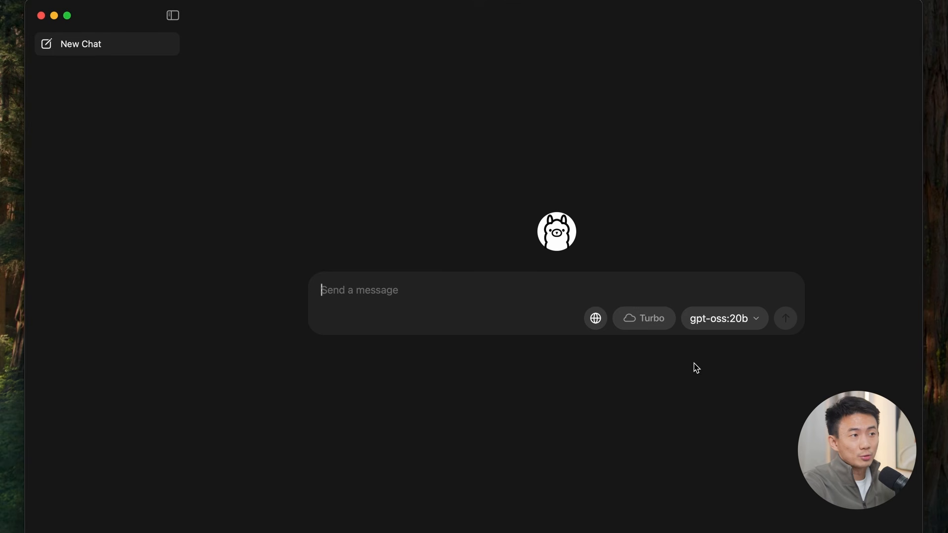
Step: Send the message "Hi" to start downloading the selected model and get its reply
{"action": "type", "text": "Hi"}
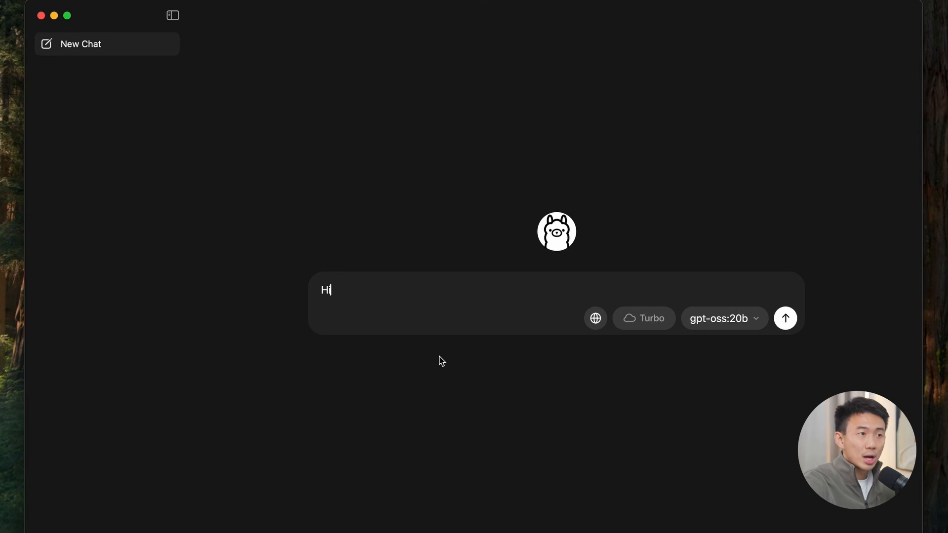
{"action": "key", "text": "Return"}
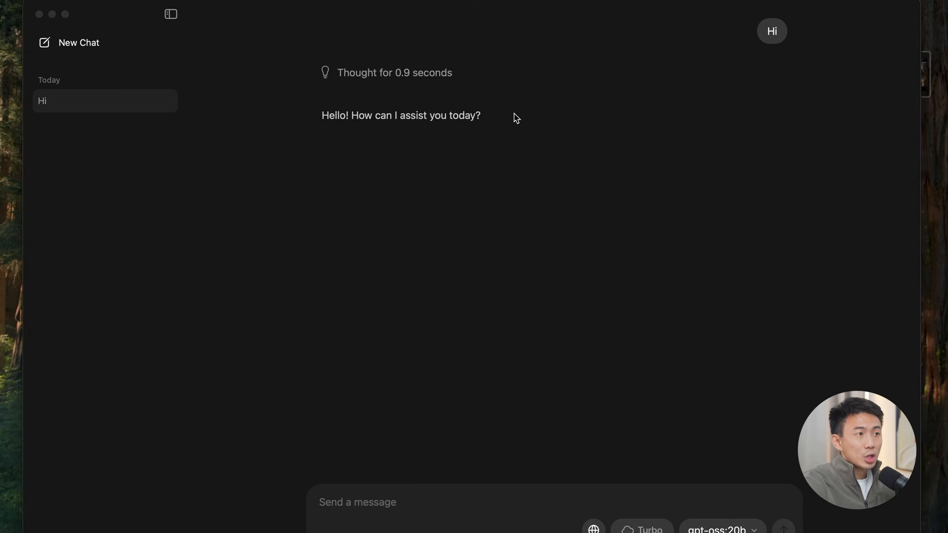
{"action": "left_click", "coordinate": [515, 118]}
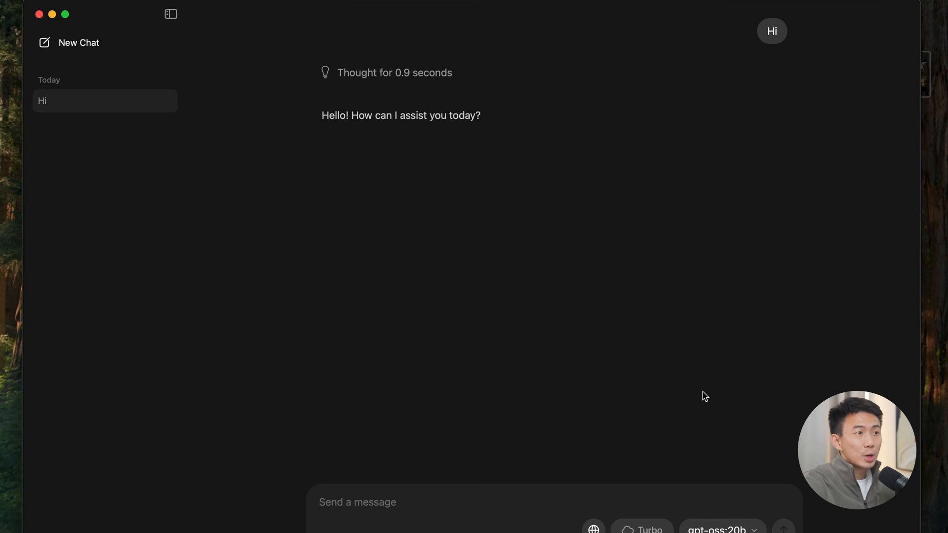
Step: Find gemma in the model list, switch the chat to gemma3:4b and send it the message "Hi"
{"action": "left_click", "coordinate": [722, 528]}
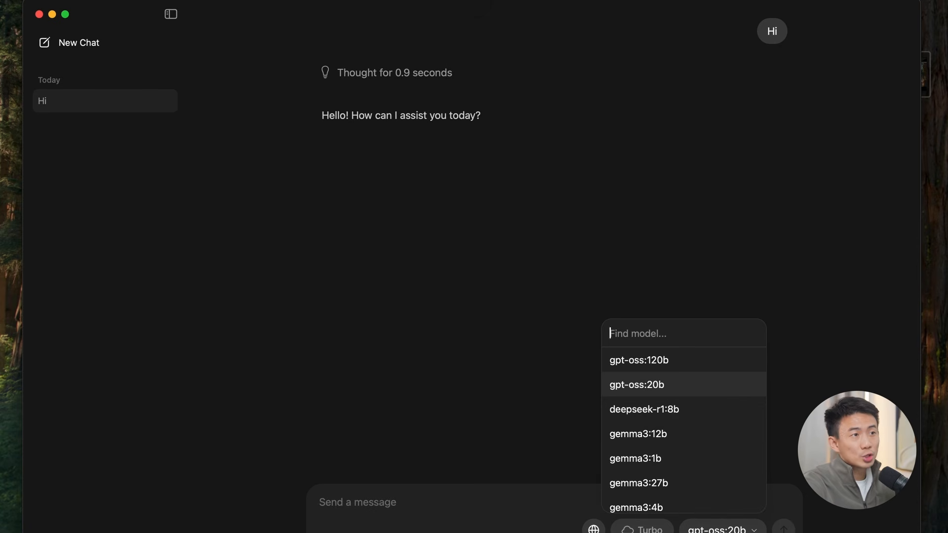
{"action": "scroll", "coordinate": [681, 441], "scroll_direction": "down", "scroll_amount": 3}
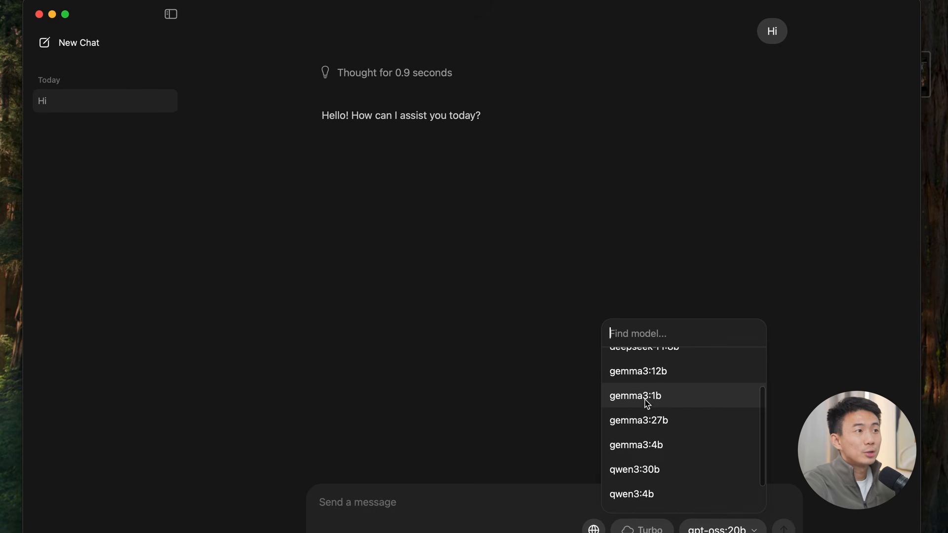
{"action": "type", "text": "gemma"}
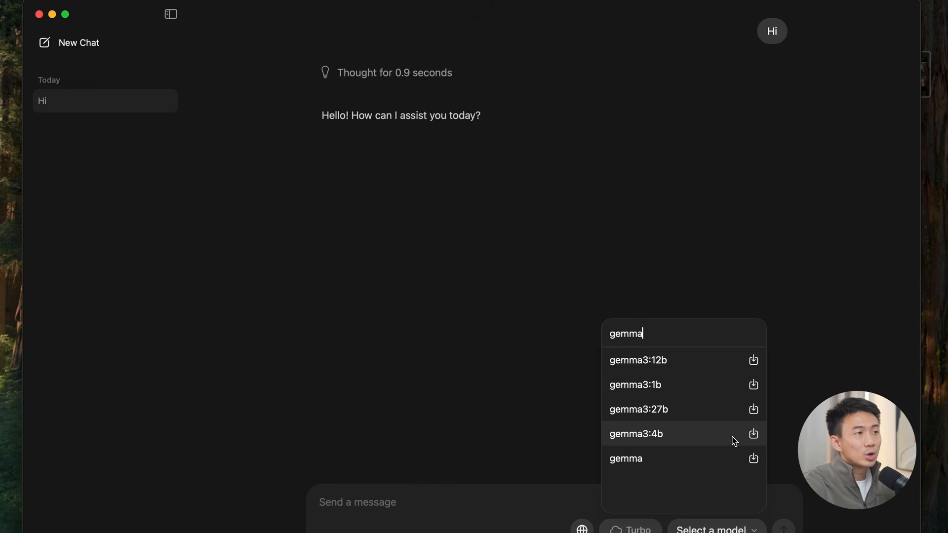
{"action": "left_click", "coordinate": [757, 440]}
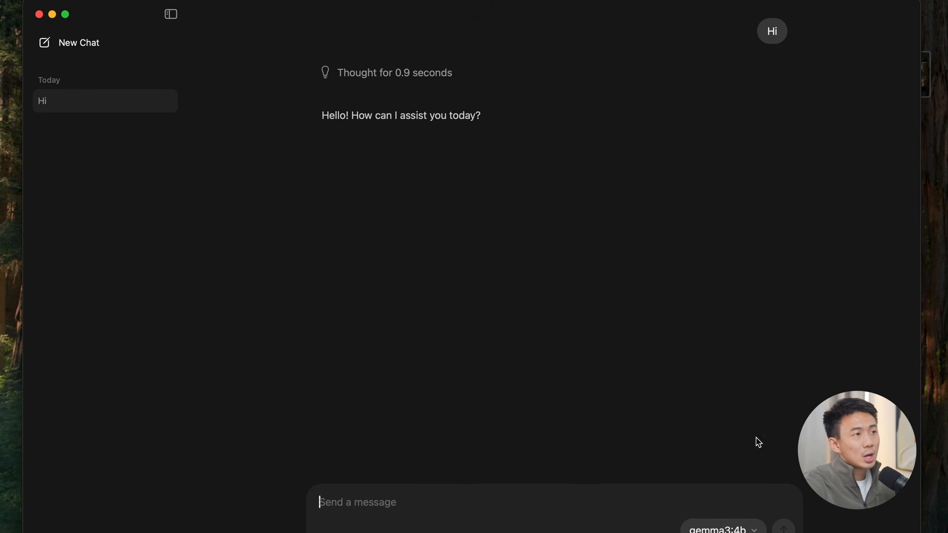
{"action": "type", "text": "Hi"}
{"action": "key", "text": "Return"}
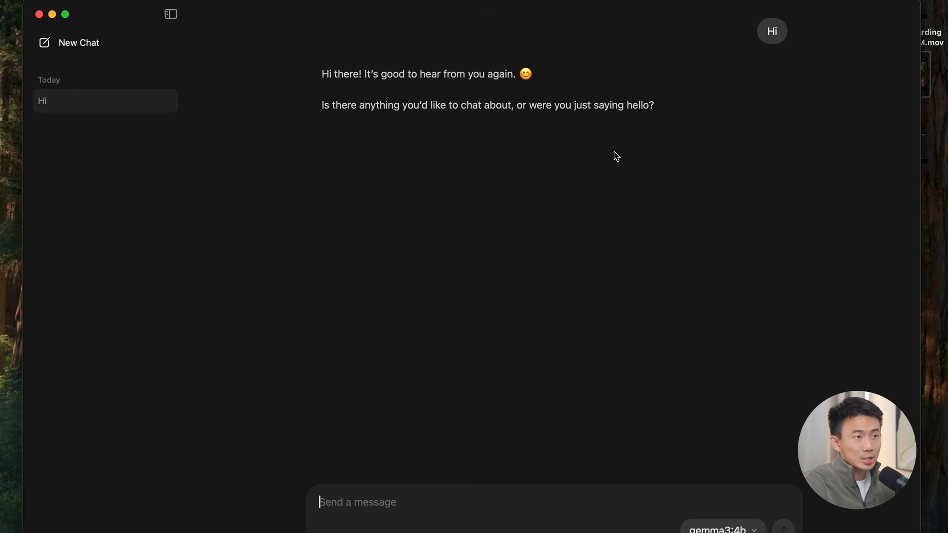
Step: Switch to the terminal, run ollama without arguments to show its usage, and clear the screen
{"action": "key", "text": "super+Tab"}
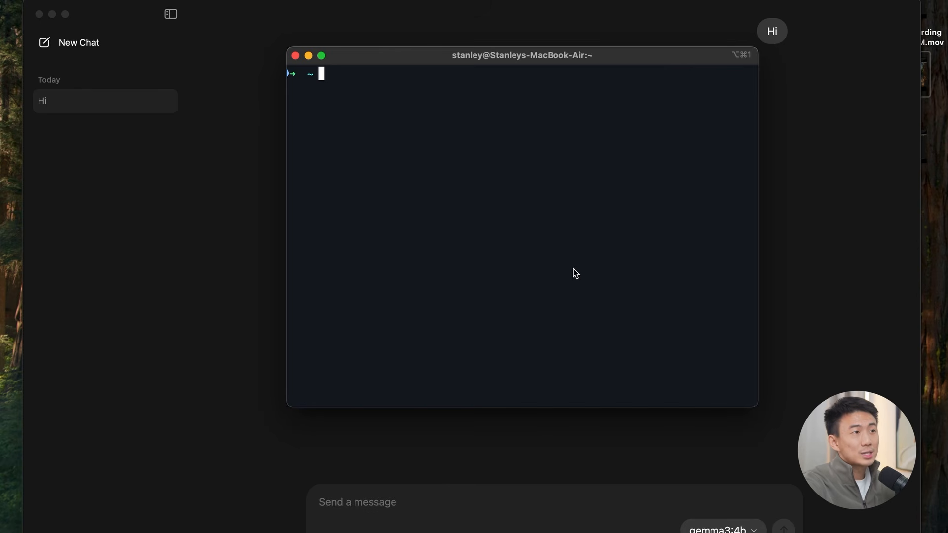
{"action": "type", "text": "ollama"}
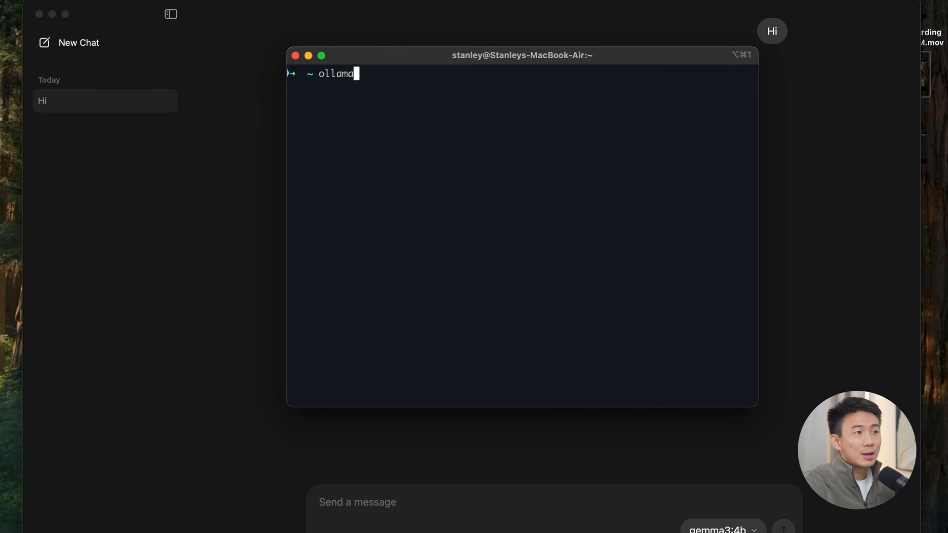
{"action": "key", "text": "Return"}
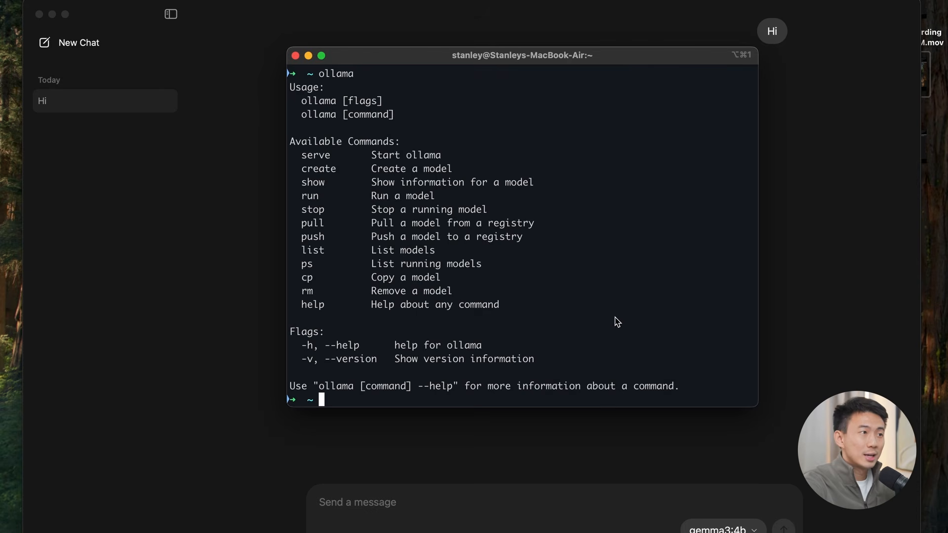
{"action": "type", "text": "clear"}
{"action": "key", "text": "Return"}
Step: Start the model with the command ollama run gemma3:4b and send it the message "hi"
{"action": "type", "text": "ollama run"}
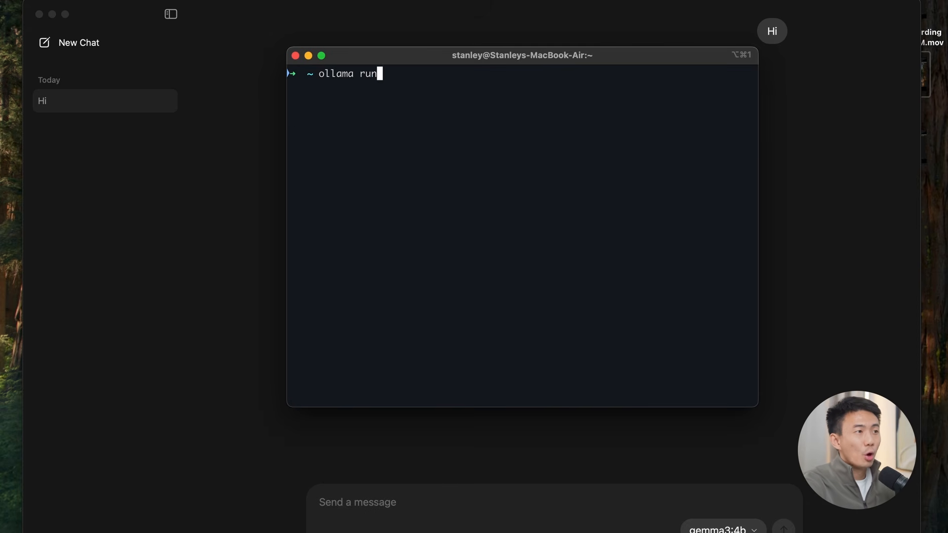
{"action": "type", "text": " ge"}
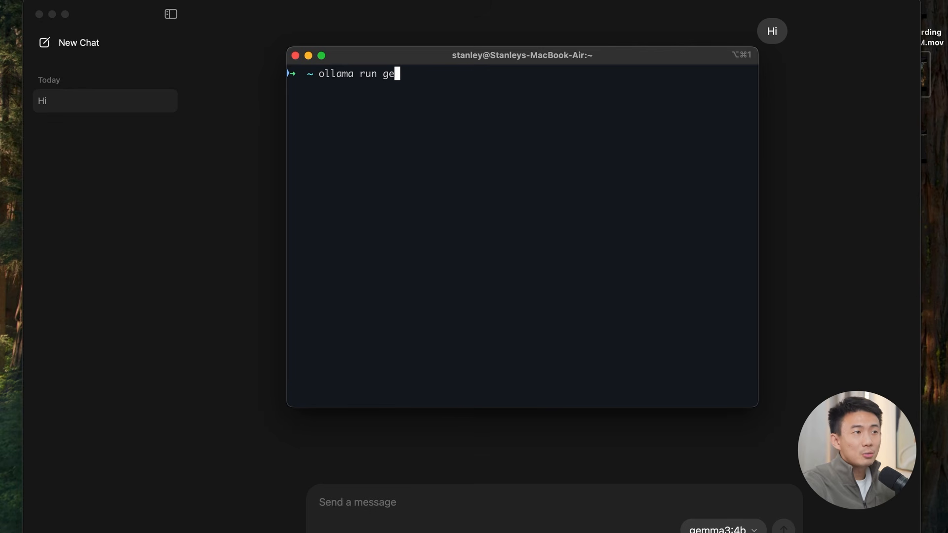
{"action": "type", "text": "mma3:4b"}
{"action": "key", "text": "Return"}
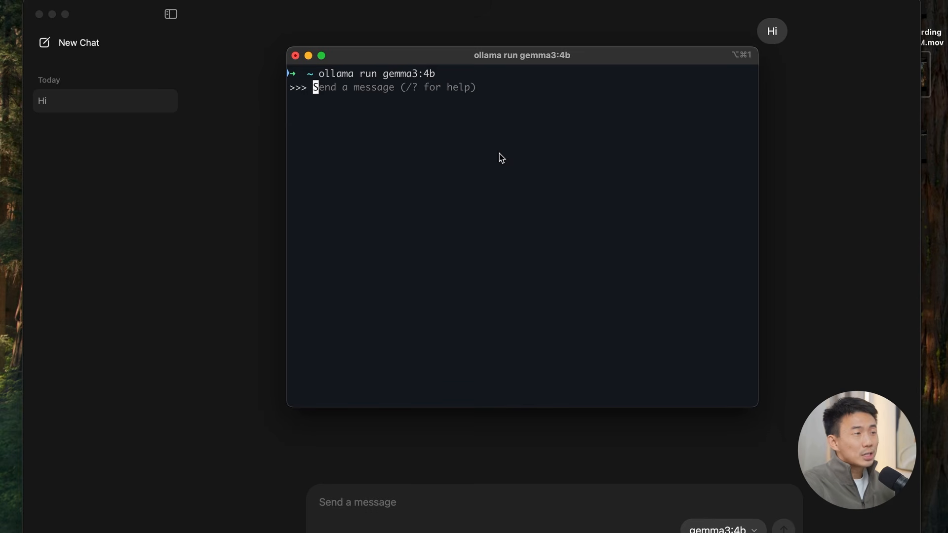
{"action": "type", "text": "hi"}
{"action": "key", "text": "Return"}
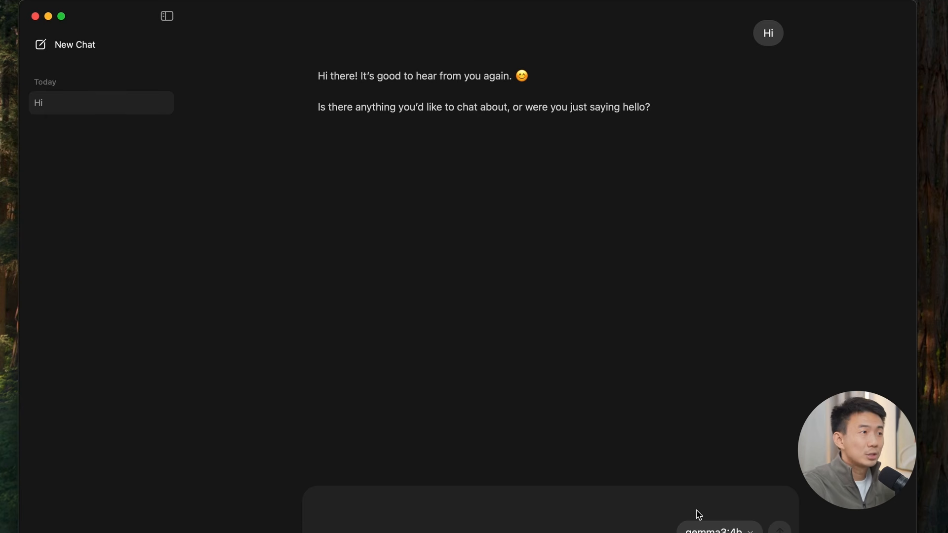
Step: Filter the Ollama app's model list by gpt and by gemma to check which models are downloaded
{"action": "left_click", "coordinate": [713, 528]}
{"action": "type", "text": "gpt"}
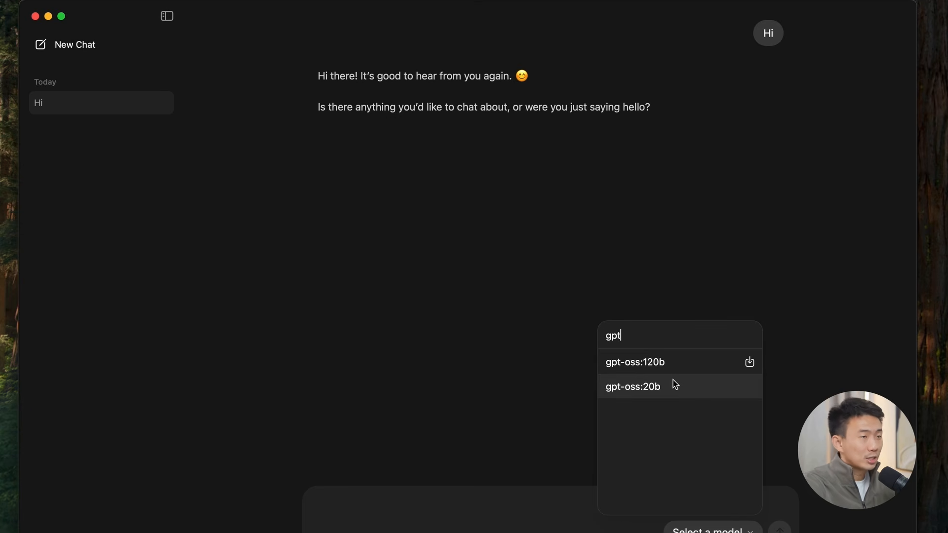
{"action": "key", "text": "BackSpace"}
{"action": "key", "text": "BackSpace"}
{"action": "key", "text": "BackSpace"}
{"action": "type", "text": "gemma"}
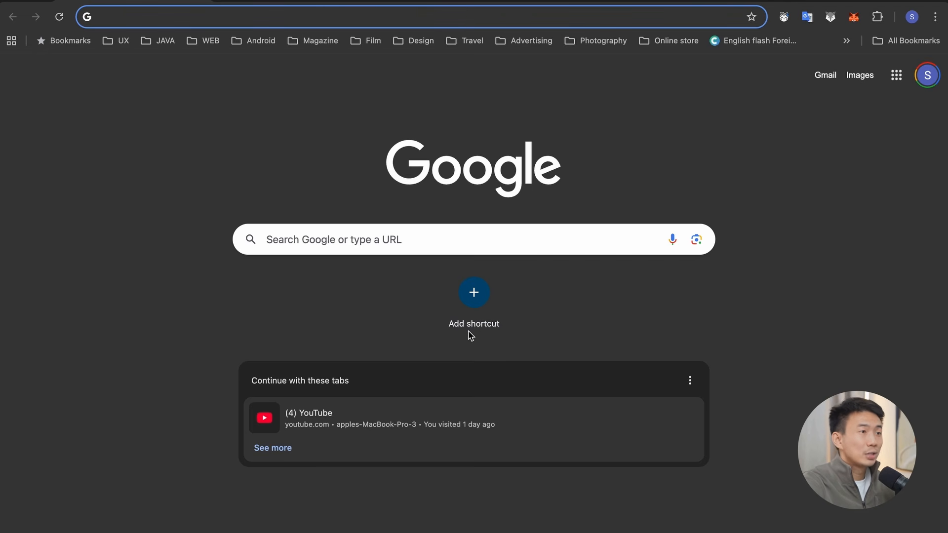
Step: Search Google for docling and open the docling-project/docling repository on GitHub
{"action": "type", "text": "docling"}
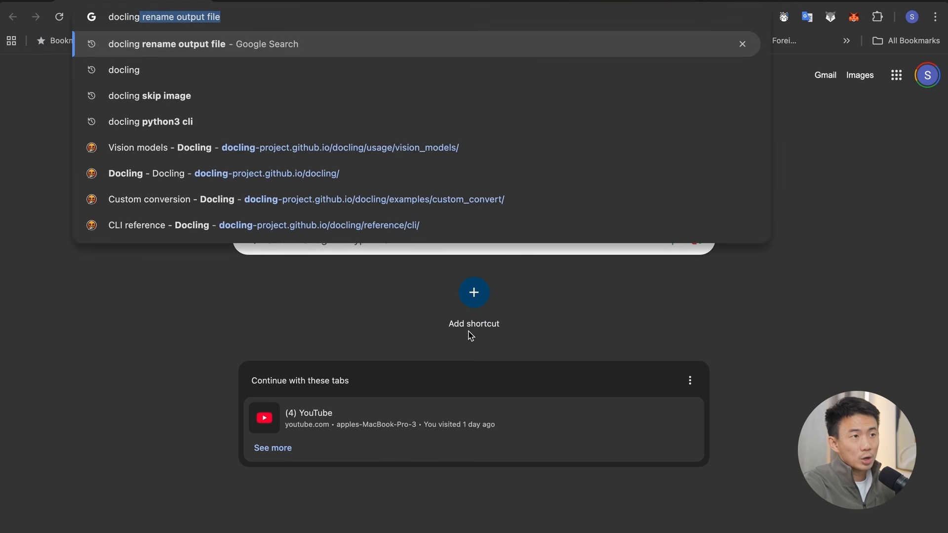
{"action": "key", "text": "Return"}
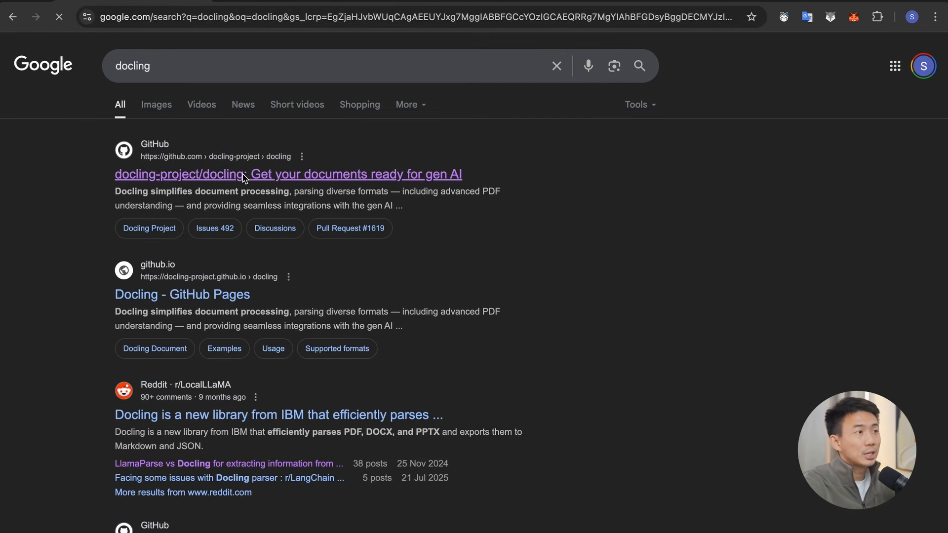
{"action": "left_click", "coordinate": [287, 184]}
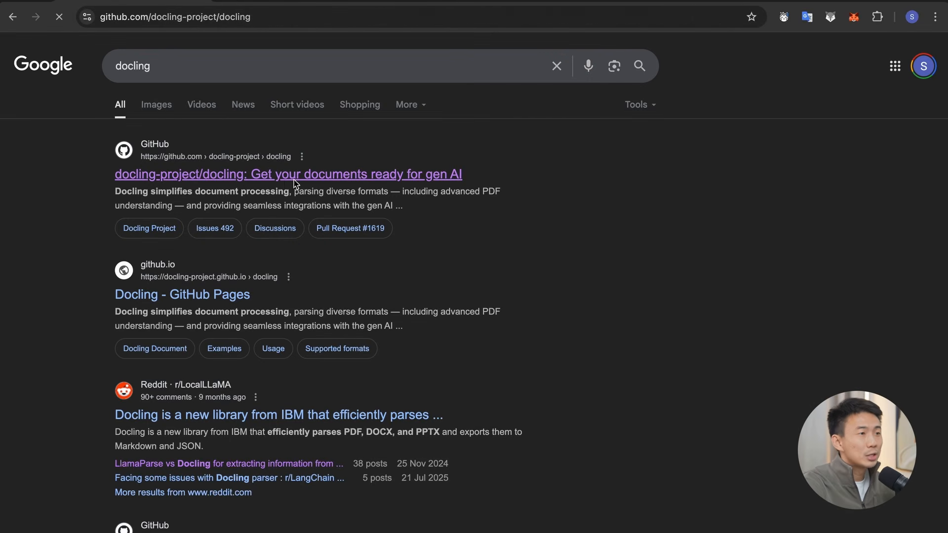
Step: Look through the Docling README for its features and the pip installation command
{"action": "scroll", "coordinate": [378, 306], "scroll_direction": "down", "scroll_amount": 10}
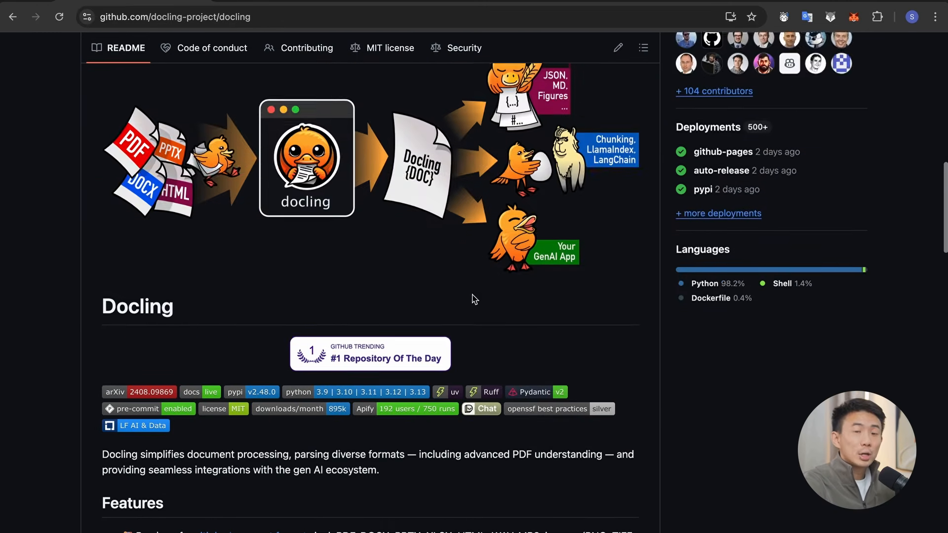
{"action": "scroll", "coordinate": [473, 299], "scroll_direction": "down", "scroll_amount": 5}
{"action": "scroll", "coordinate": [472, 296], "scroll_direction": "up", "scroll_amount": 1}
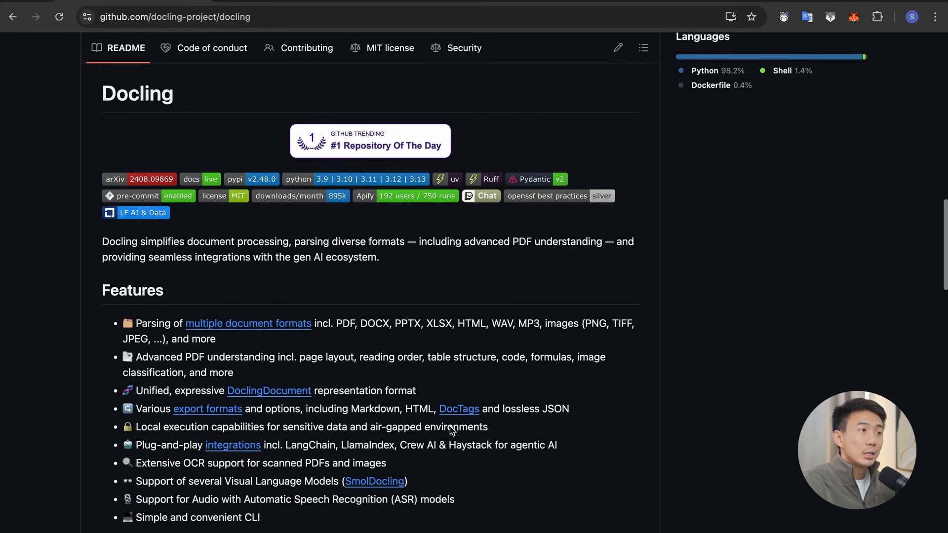
{"action": "scroll", "coordinate": [623, 458], "scroll_direction": "down", "scroll_amount": 8}
{"action": "scroll", "coordinate": [623, 458], "scroll_direction": "down", "scroll_amount": 3}
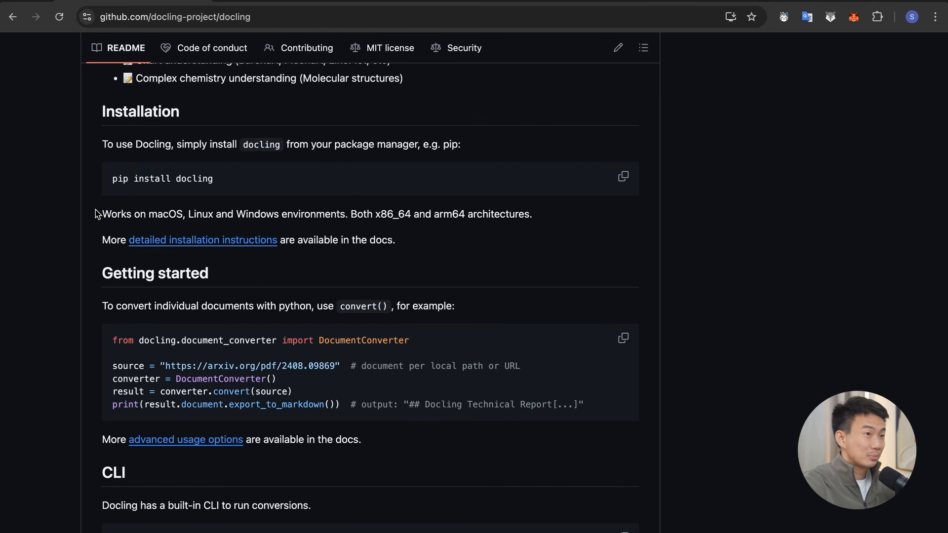
{"action": "left_click_drag", "start_coordinate": [110, 179], "coordinate": [233, 181]}
{"action": "left_click", "coordinate": [218, 185]}
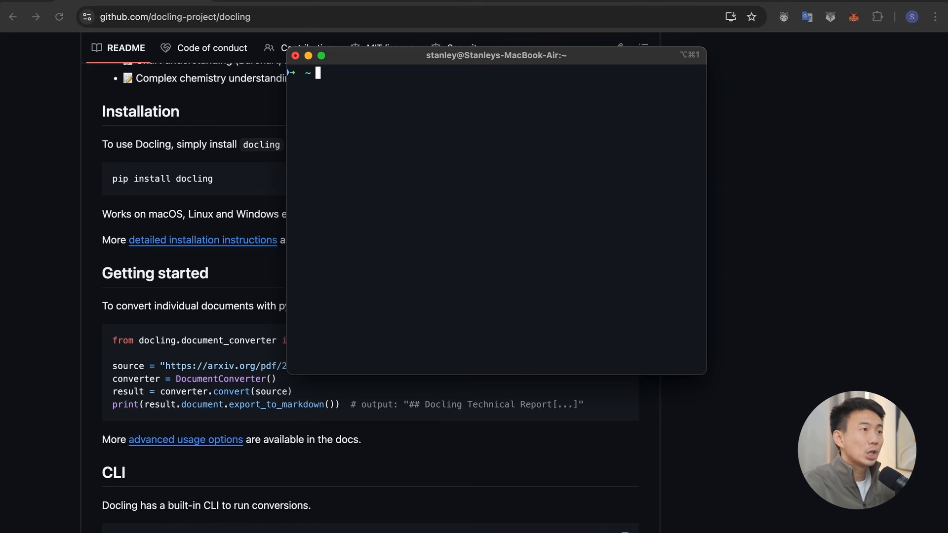
Step: Check in the terminal where python, python3 and pip are located, using the which command for each
{"action": "type", "text": "which python"}
{"action": "key", "text": "Return"}
{"action": "type", "text": "which p"}
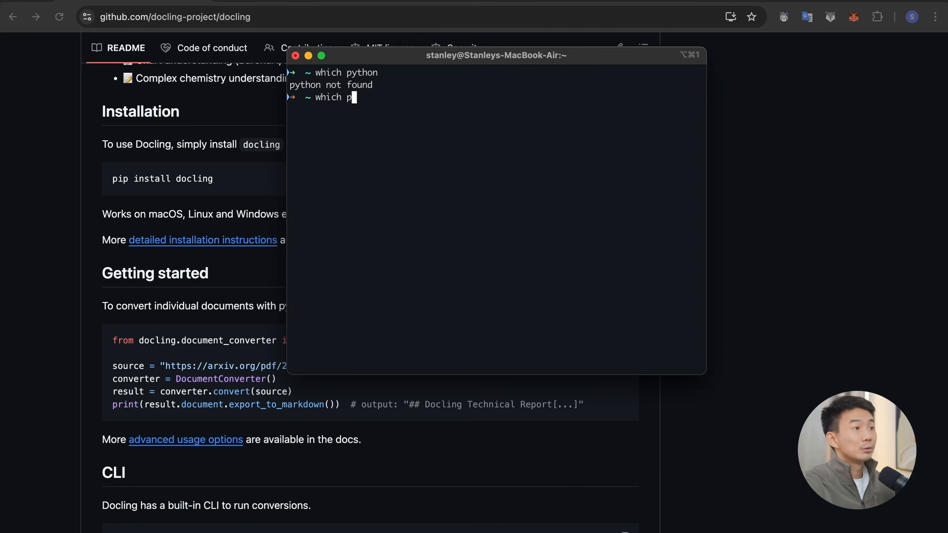
{"action": "type", "text": "yh"}
{"action": "key", "text": "BackSpace"}
{"action": "type", "text": "thon3"}
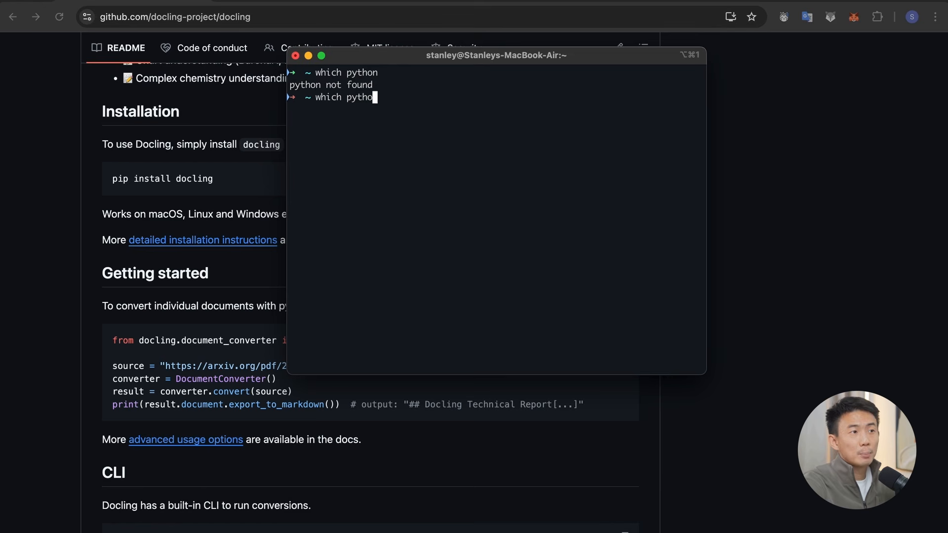
{"action": "key", "text": "Return"}
{"action": "type", "text": "which pip"}
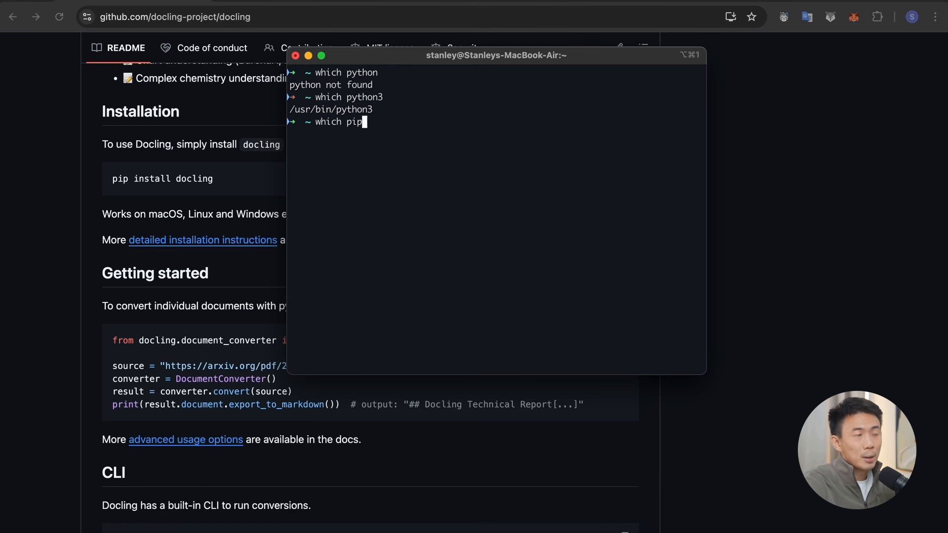
{"action": "key", "text": "Return"}
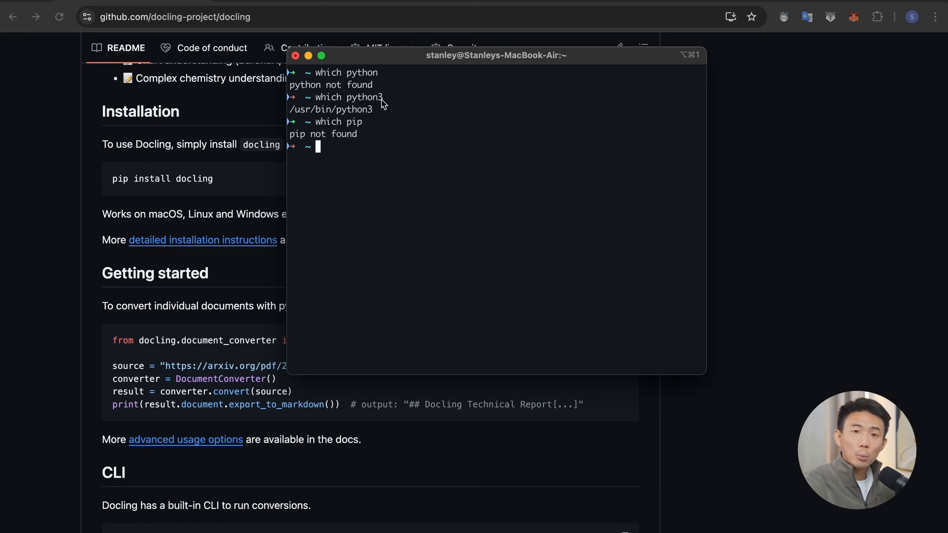
Step: Install Docling with the command python3 -m pip install docling, and clear the terminal screen
{"action": "type", "text": "python3 "}
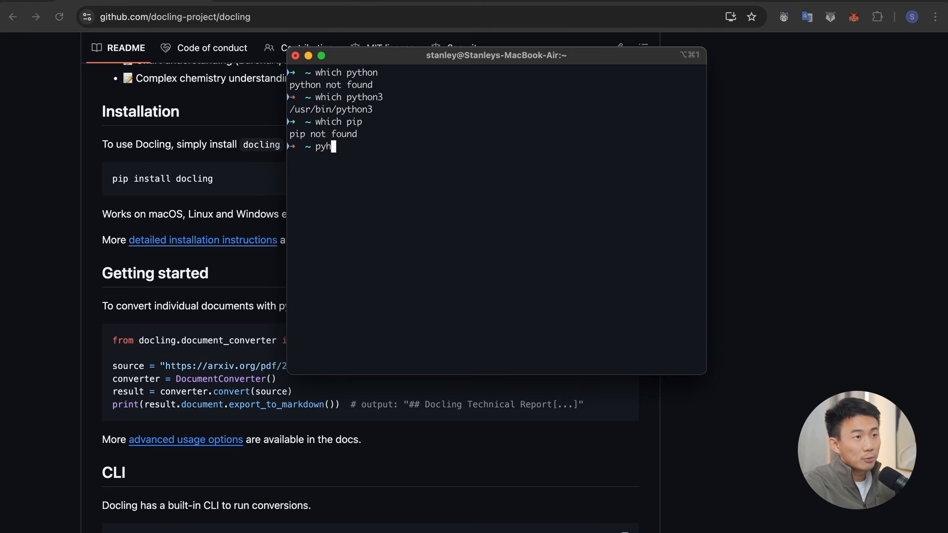
{"action": "type", "text": "-"}
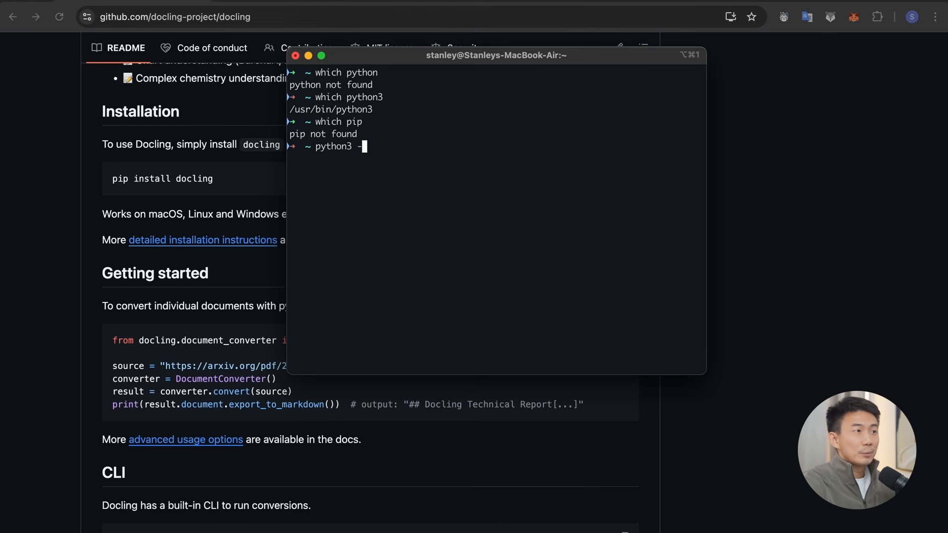
{"action": "type", "text": "m pip install "}
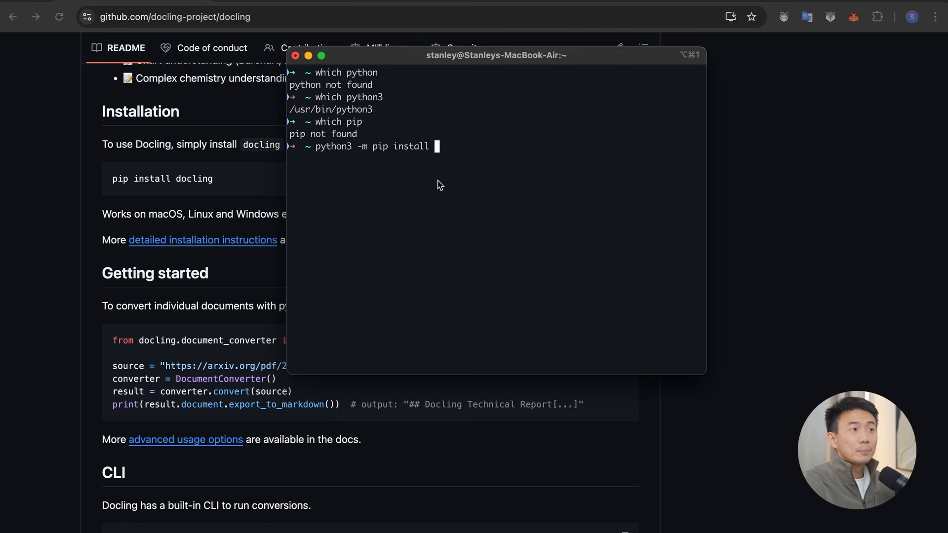
{"action": "type", "text": "docling"}
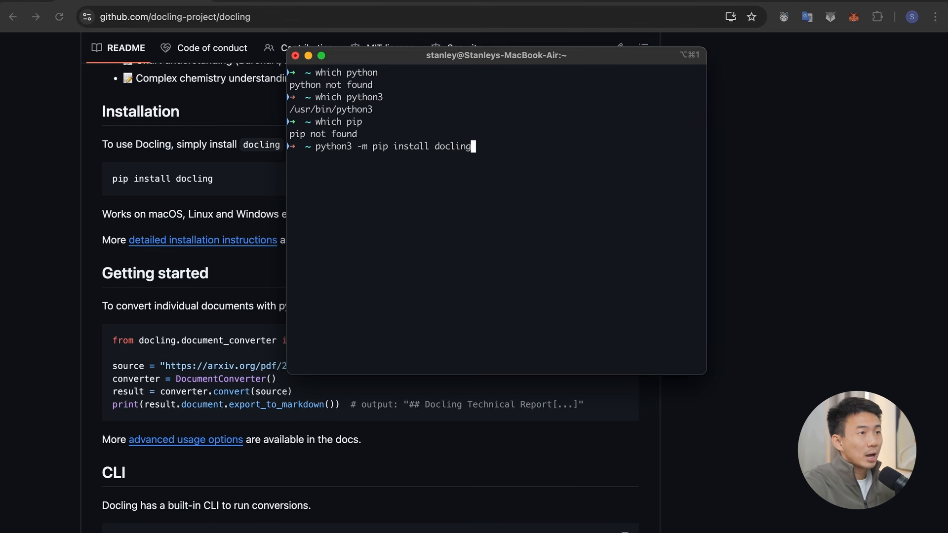
{"action": "key", "text": "Return"}
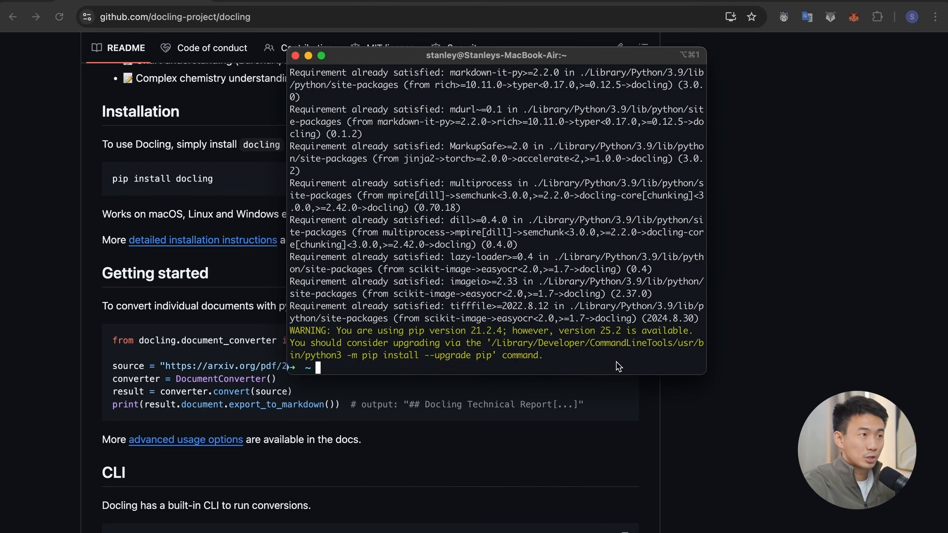
{"action": "key", "text": "super+k"}
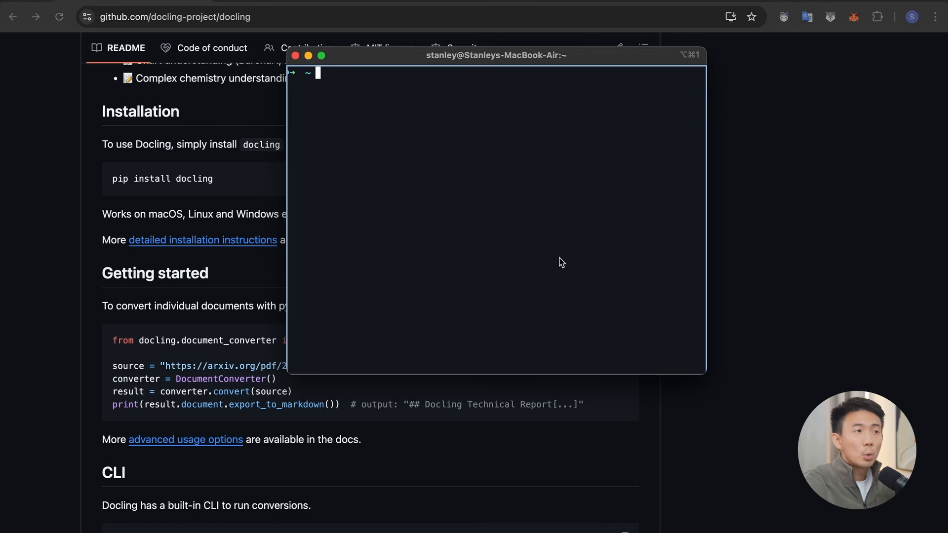
Step: Run the docling command in the terminal to test whether it is available
{"action": "type", "text": "docling"}
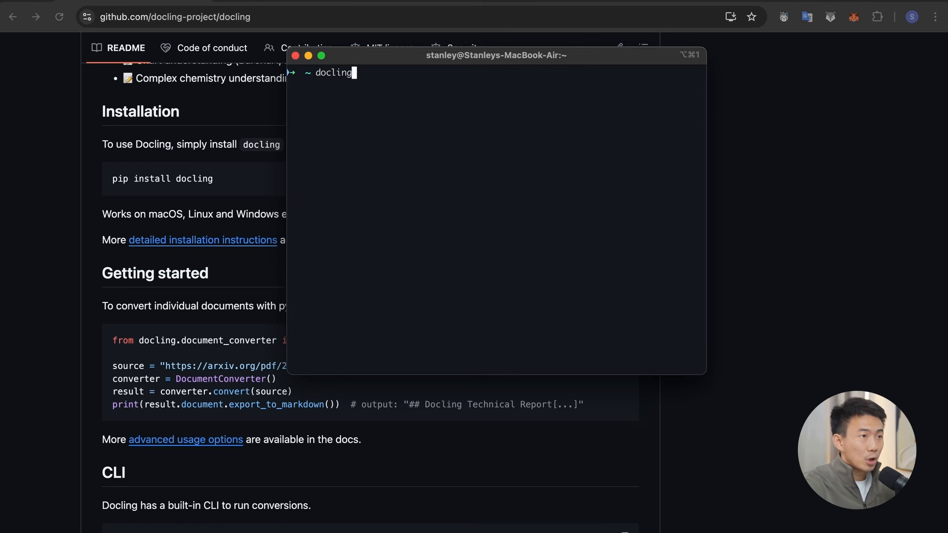
{"action": "key", "text": "Return"}
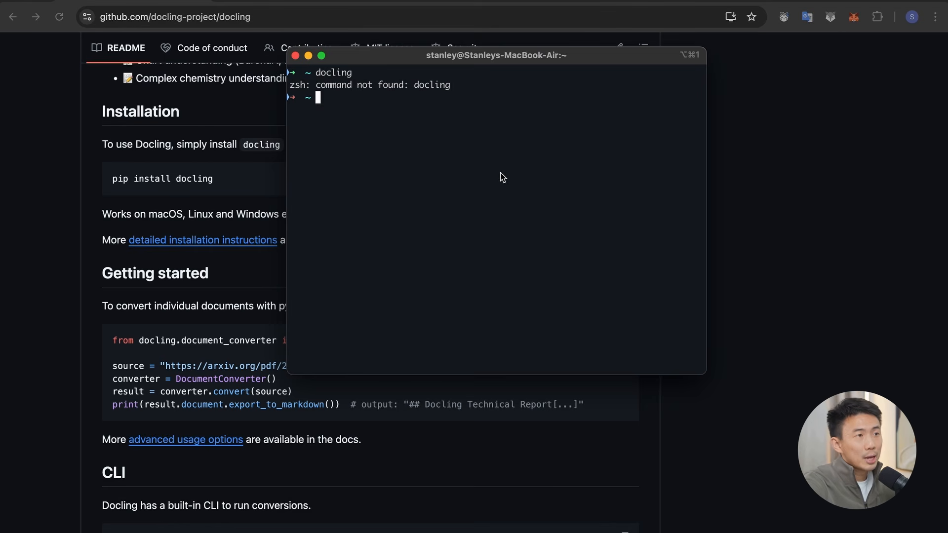
{"action": "type", "text": "/Users/stanley/Library/Python/3.9/bin/docling"}
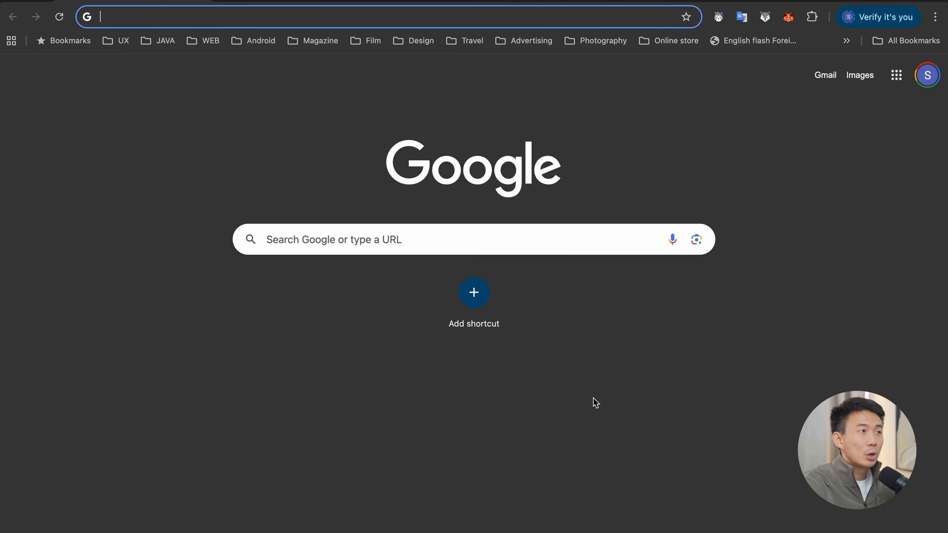
Step: Search Google for ngrok, open the official ngrok website and log in to its dashboard
{"action": "type", "text": "ngrl"}
{"action": "key", "text": "BackSpace"}
{"action": "key", "text": "BackSpace"}
{"action": "type", "text": "rok"}
{"action": "key", "text": "Return"}
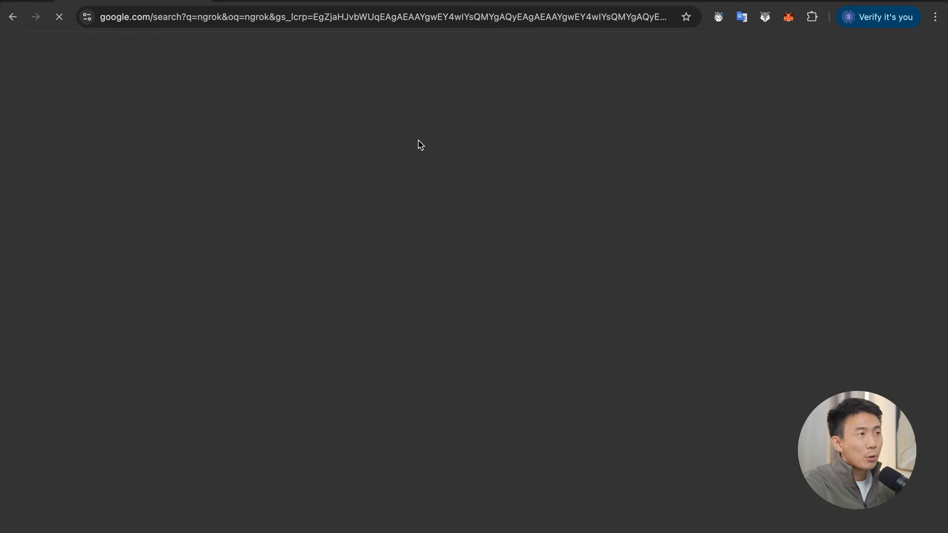
{"action": "left_click", "coordinate": [177, 174]}
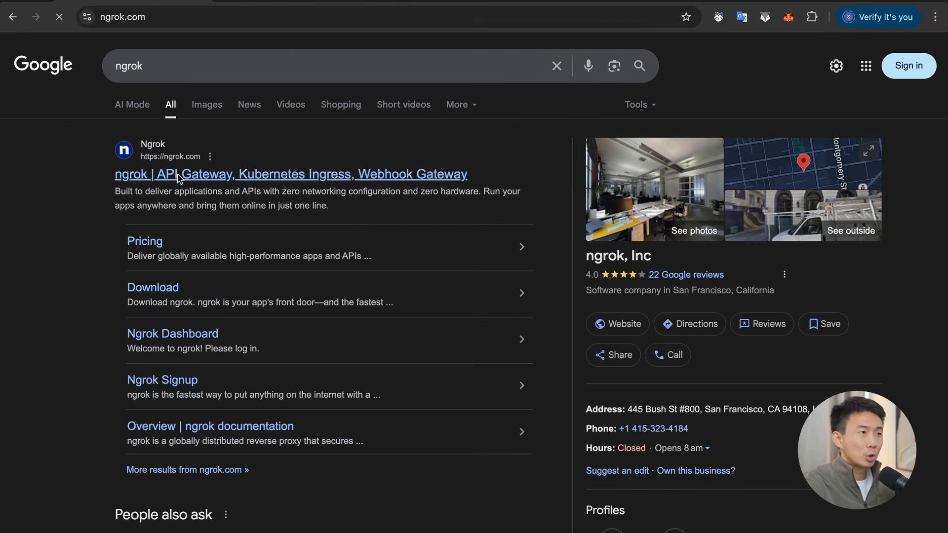
{"action": "left_click", "coordinate": [775, 79]}
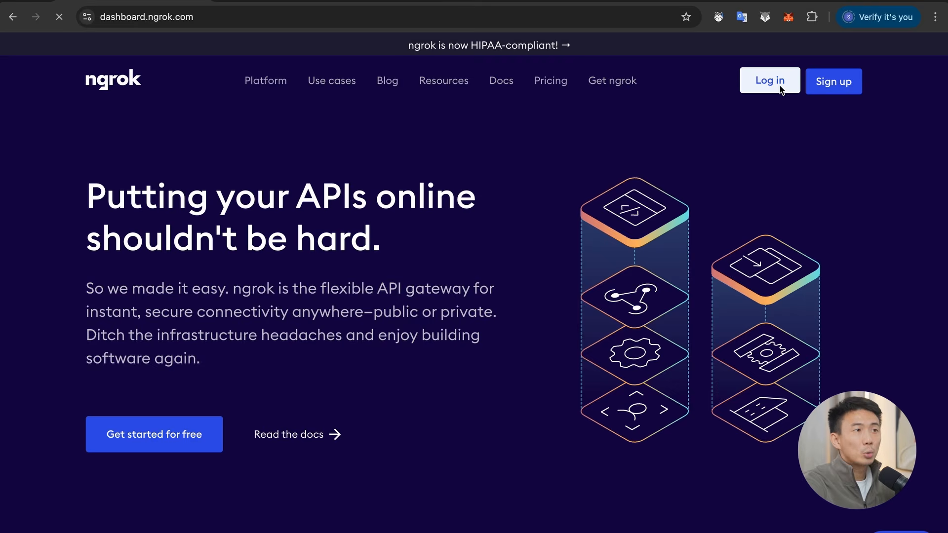
Step: Review the macOS Homebrew setup instructions in the ngrok dashboard and copy the command that adds the authtoken
{"action": "scroll", "coordinate": [701, 297], "scroll_direction": "down", "scroll_amount": 2}
{"action": "scroll", "coordinate": [701, 297], "scroll_direction": "up", "scroll_amount": 2}
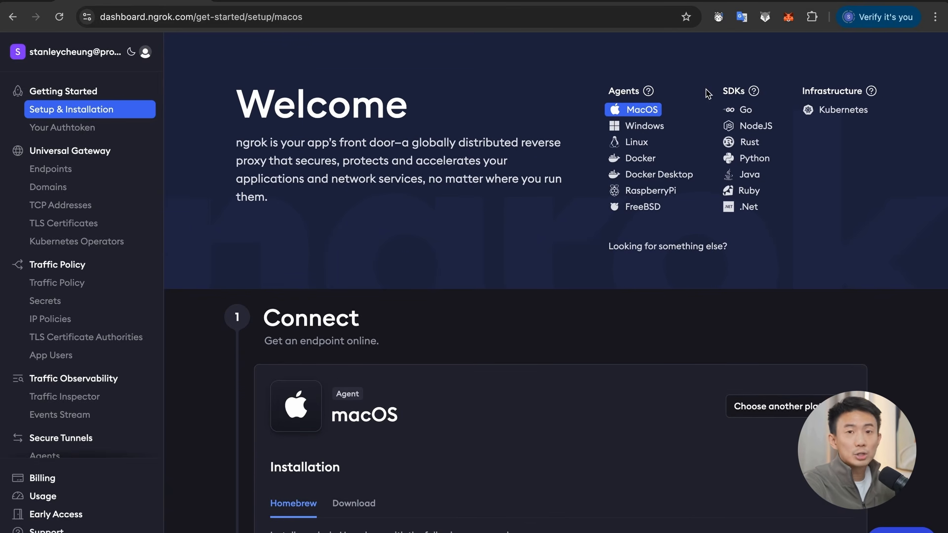
{"action": "scroll", "coordinate": [640, 257], "scroll_direction": "down", "scroll_amount": 5}
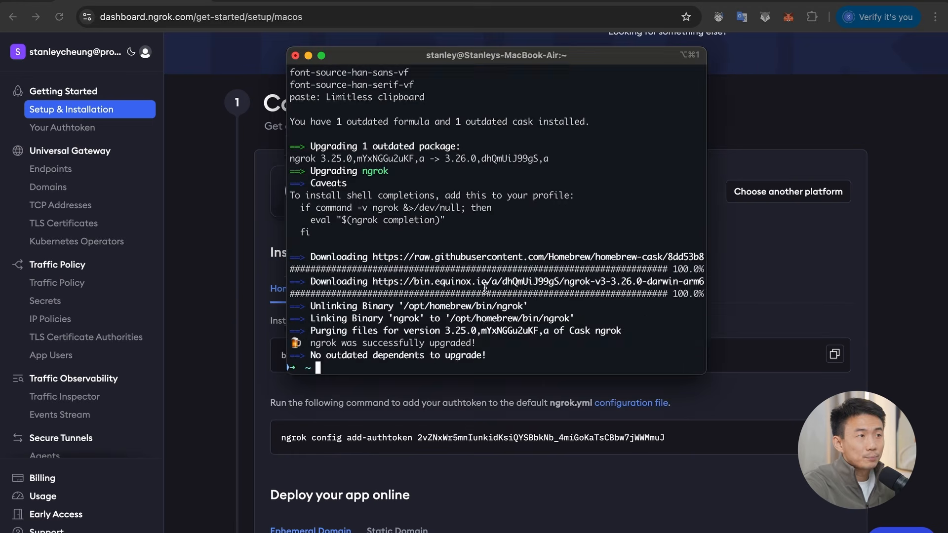
{"action": "key", "text": "super+Tab"}
{"action": "scroll", "coordinate": [503, 440], "scroll_direction": "down", "scroll_amount": 3}
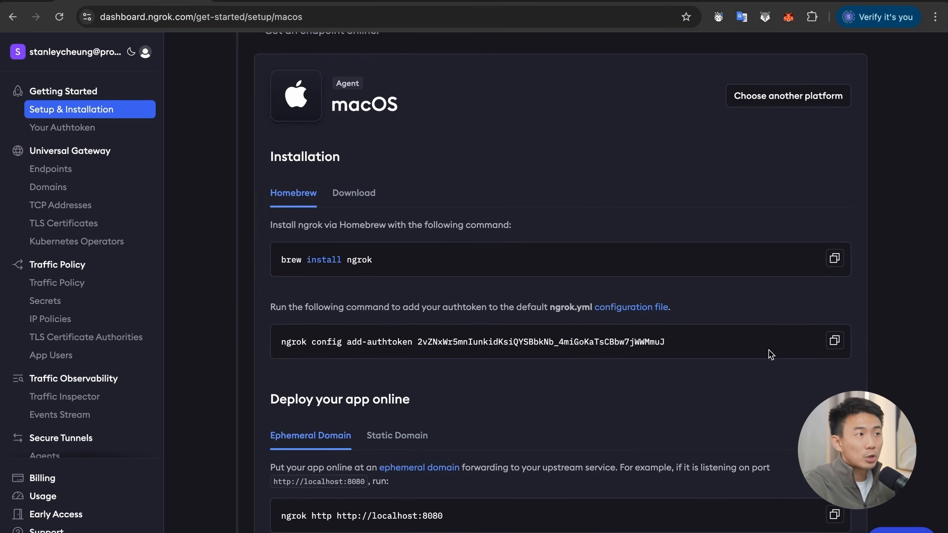
{"action": "left_click", "coordinate": [833, 341]}
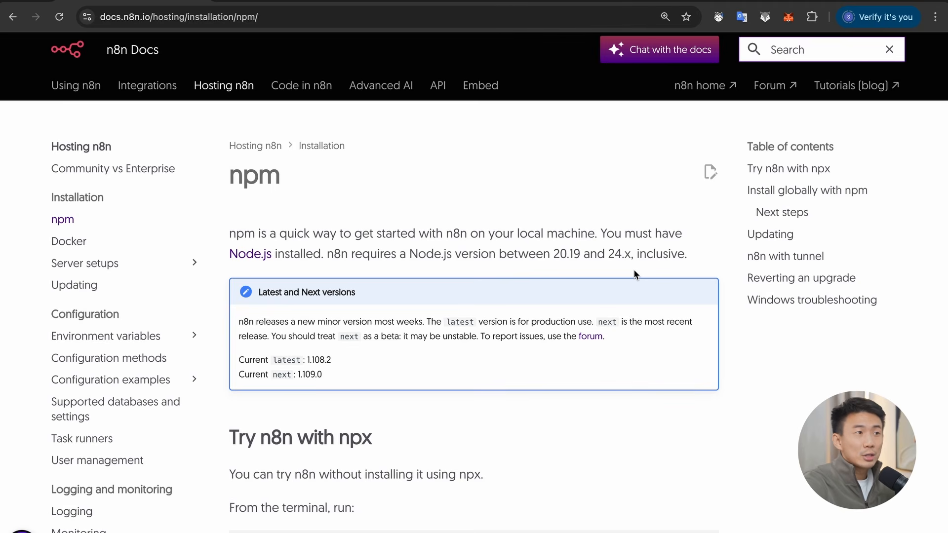
Step: Check the npx n8n command in the n8n docs and start a tunnel from the terminal with ngrok http 5678
{"action": "scroll", "coordinate": [633, 271], "scroll_direction": "down", "scroll_amount": 7}
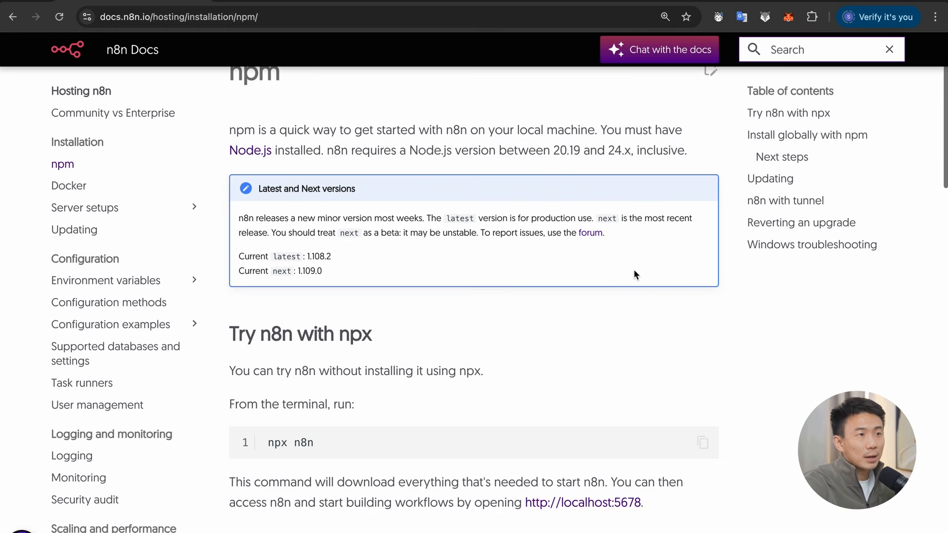
{"action": "left_click_drag", "start_coordinate": [265, 198], "coordinate": [344, 198]}
{"action": "left_click", "coordinate": [344, 198]}
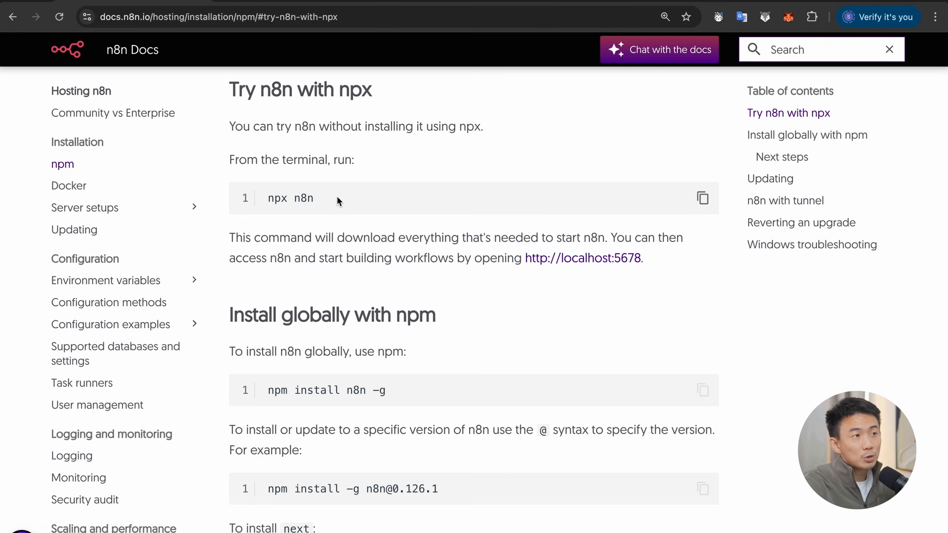
{"action": "key", "text": "alt+space"}
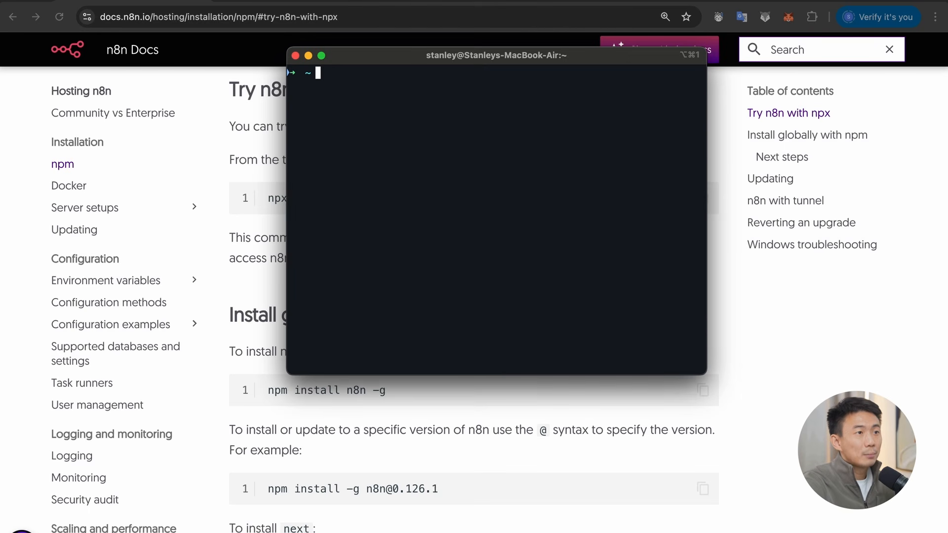
{"action": "type", "text": "ngrok http 5678"}
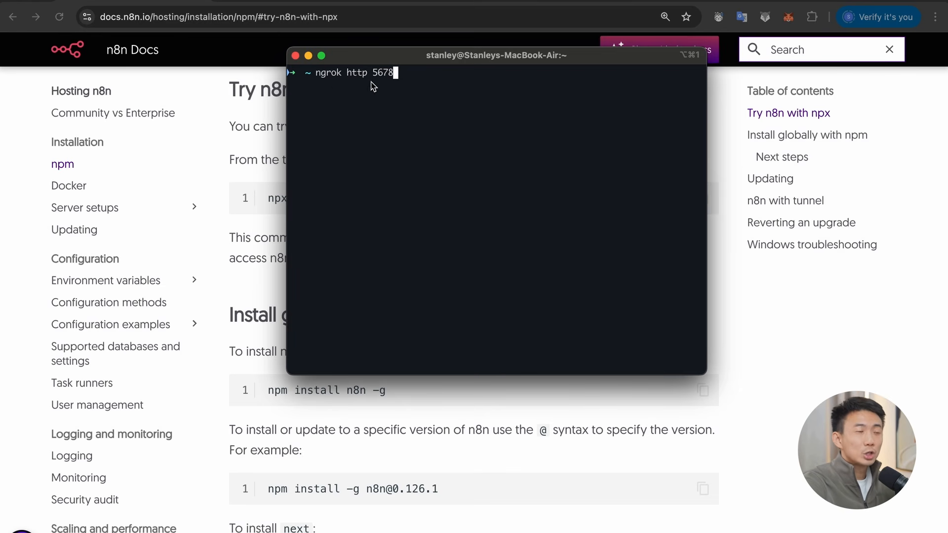
{"action": "key", "text": "Return"}
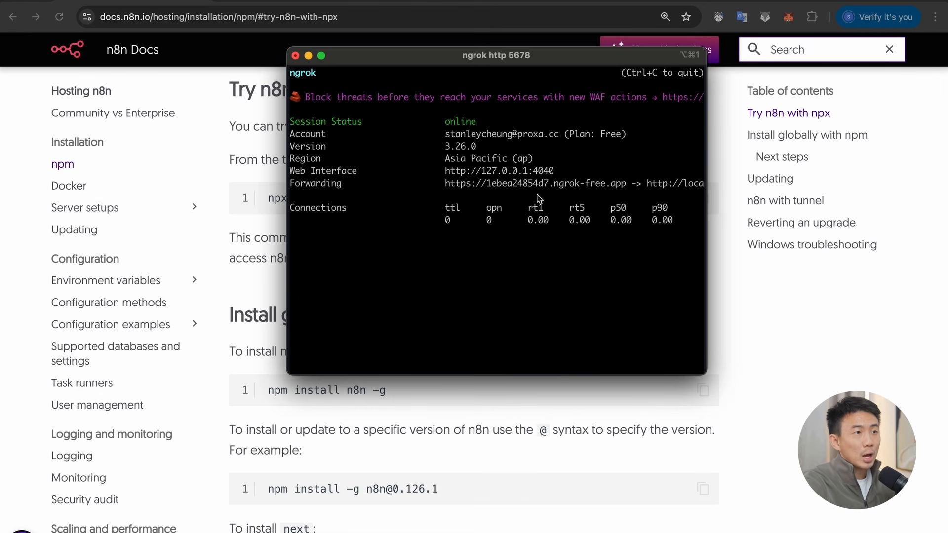
Step: Copy the ngrok forwarding URL and, in a new terminal tab, start npx n8n with WEBHOOK_URL set to that address
{"action": "left_click_drag", "start_coordinate": [625, 184], "coordinate": [458, 184]}
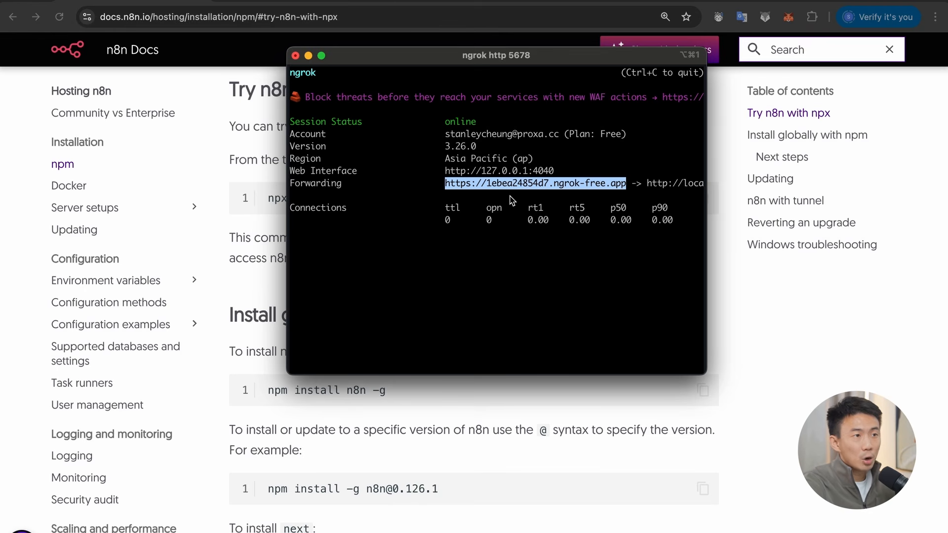
{"action": "key", "text": "super+t"}
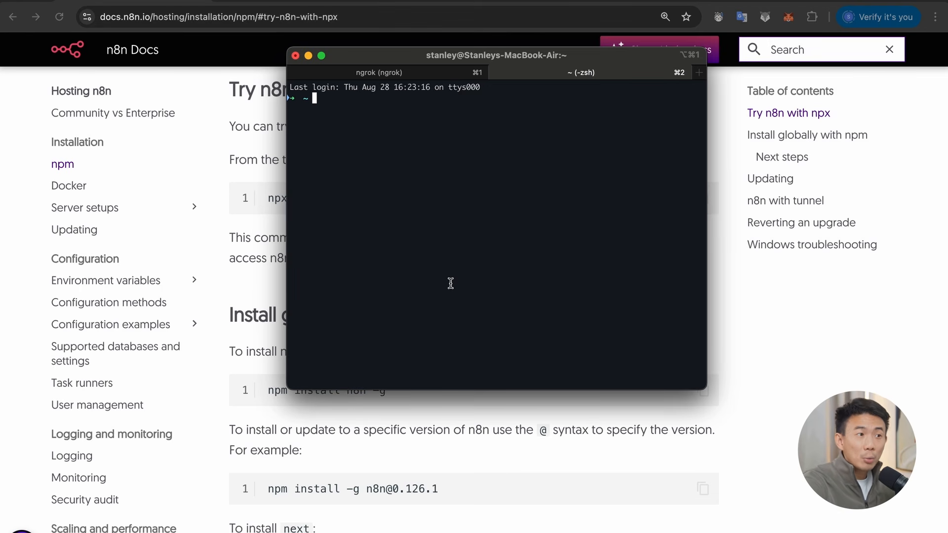
{"action": "type", "text": "WEBHOOK_URL="}
{"action": "key", "text": "super+v"}
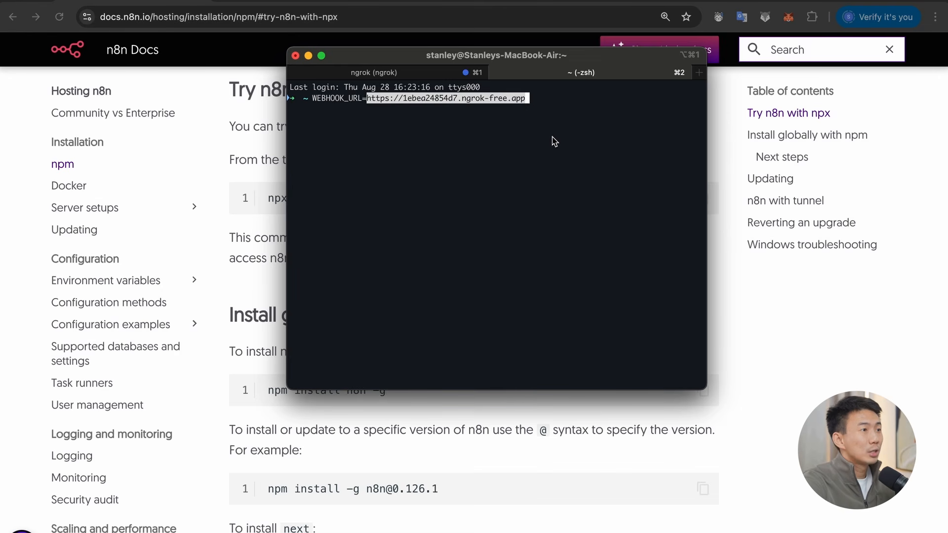
{"action": "type", "text": "npx"}
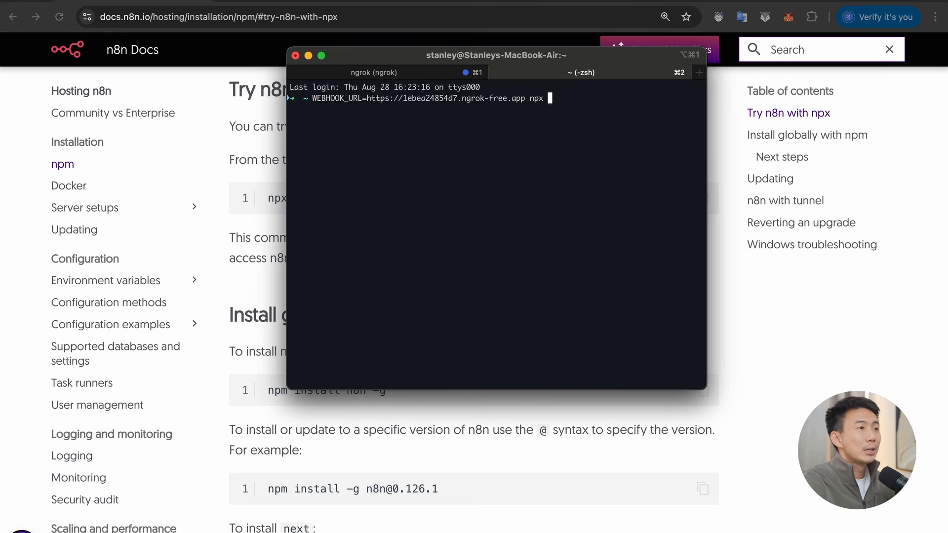
{"action": "type", "text": " n8n"}
{"action": "key", "text": "Return"}
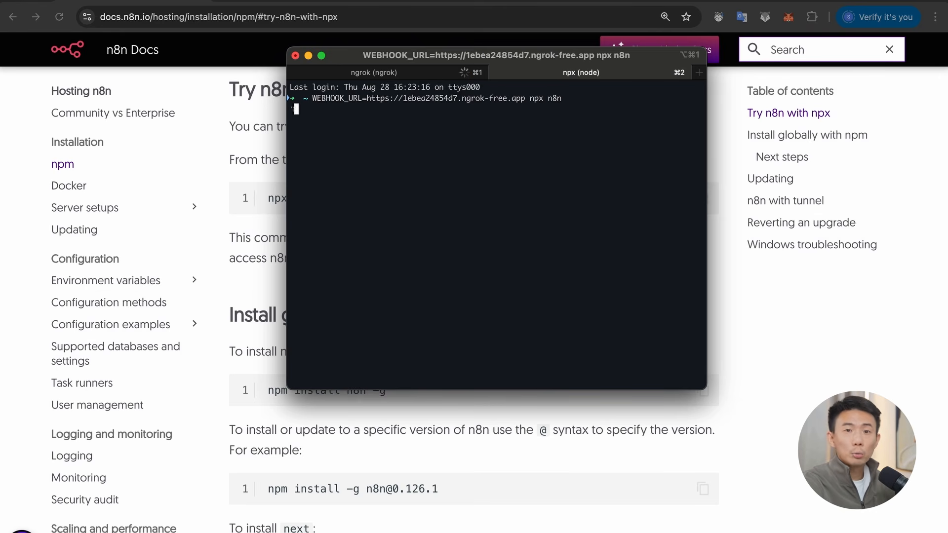
{"action": "key", "text": "Return"}
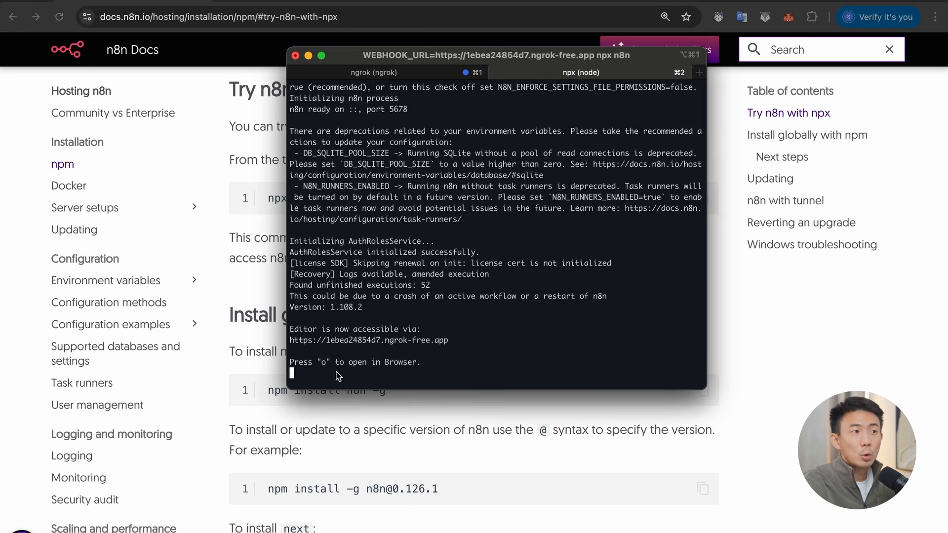
Step: Open the n8n editor in the browser from the running npx process and continue past the ngrok notice page
{"action": "scroll", "coordinate": [403, 380], "scroll_direction": "down", "scroll_amount": 1}
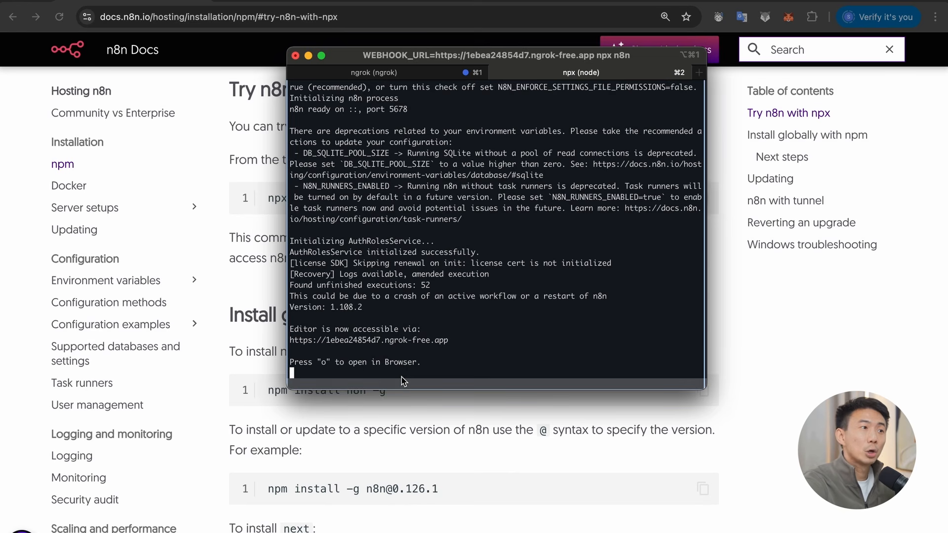
{"action": "key", "text": "o"}
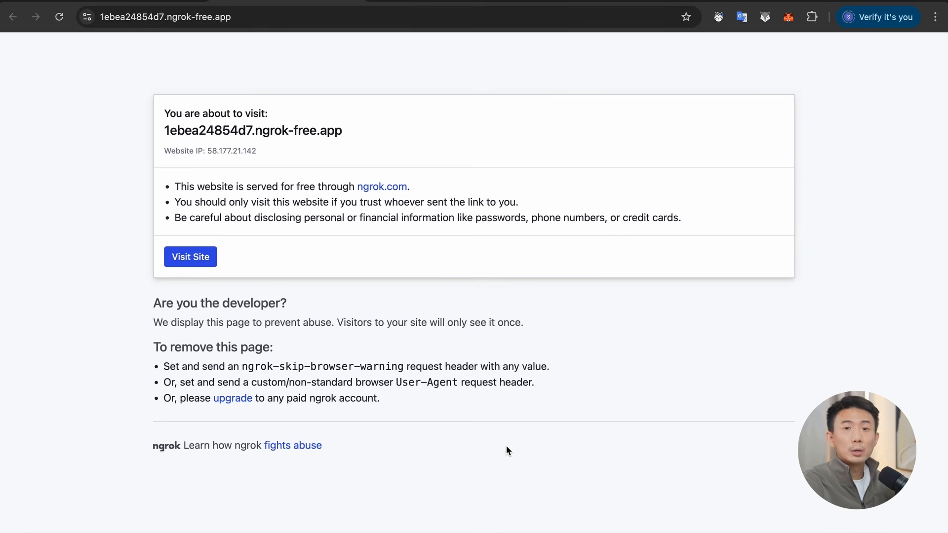
{"action": "left_click", "coordinate": [194, 257]}
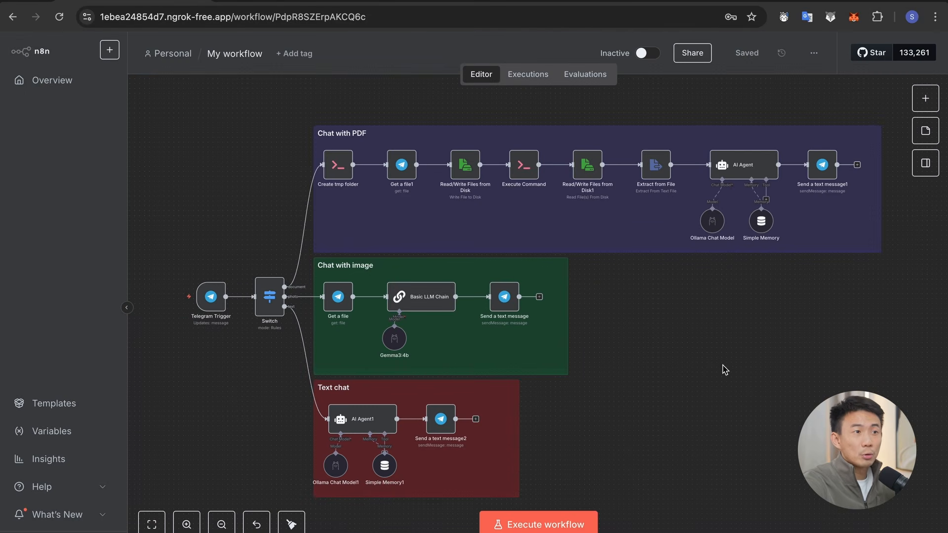
Step: Examine the workflow's Telegram Trigger, Switch, and the Chat with PDF, Chat with image and Text chat branches
{"action": "scroll", "coordinate": [252, 370], "scroll_direction": "up", "scroll_amount": 5}
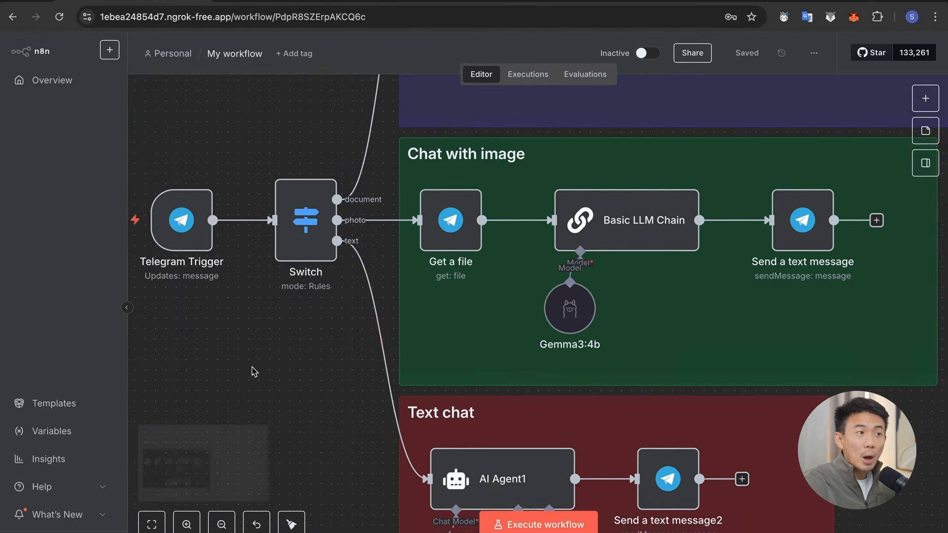
{"action": "scroll", "coordinate": [253, 371], "scroll_direction": "left", "scroll_amount": 4}
{"action": "scroll", "coordinate": [253, 371], "scroll_direction": "up", "scroll_amount": 2}
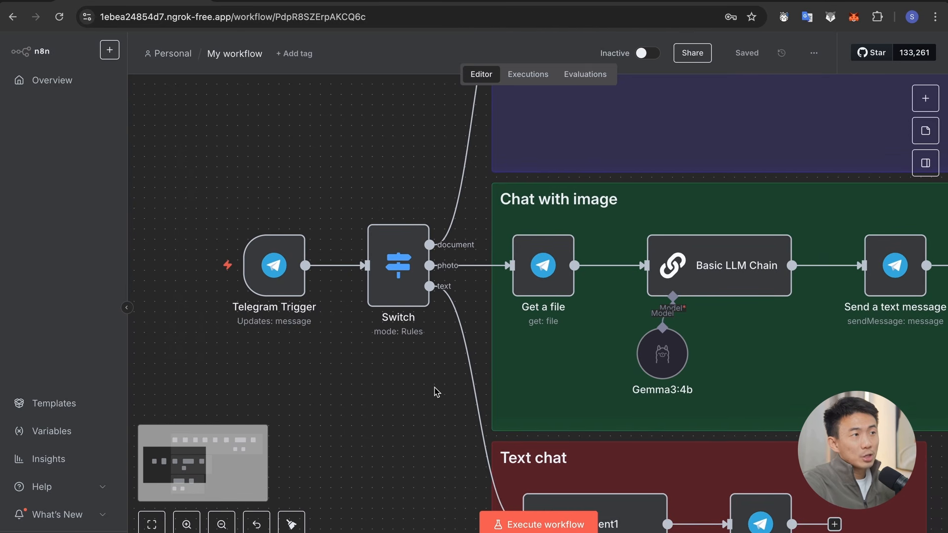
{"action": "scroll", "coordinate": [454, 306], "scroll_direction": "down", "scroll_amount": 5}
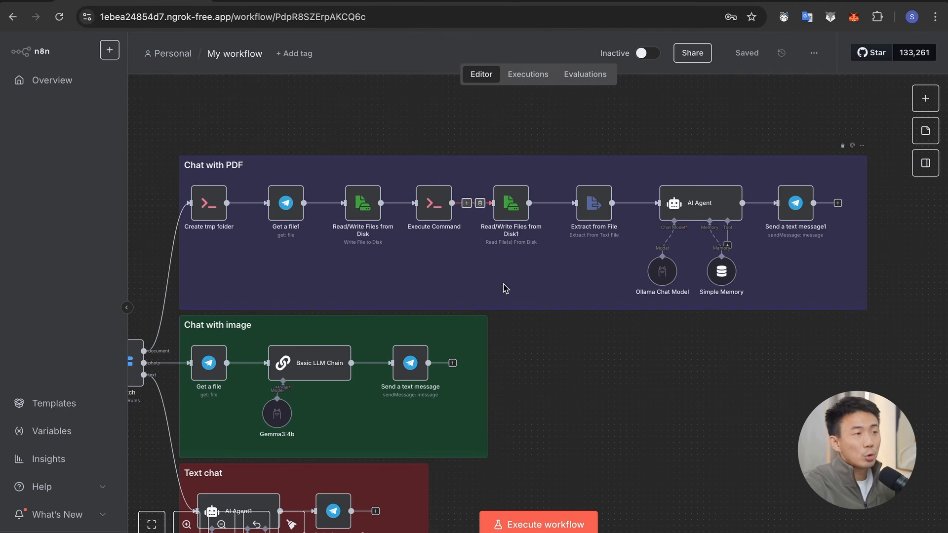
{"action": "scroll", "coordinate": [641, 306], "scroll_direction": "up", "scroll_amount": 3}
{"action": "scroll", "coordinate": [655, 323], "scroll_direction": "left", "scroll_amount": 4}
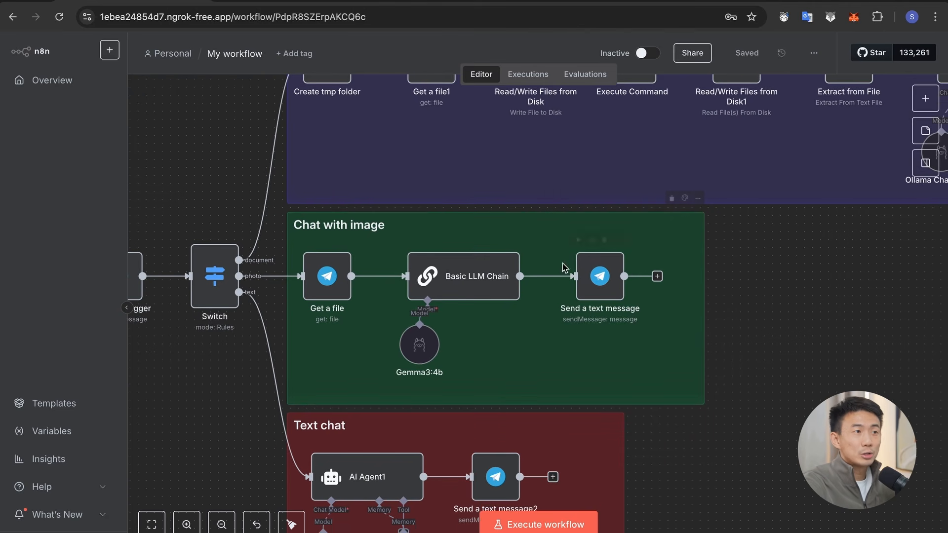
{"action": "scroll", "coordinate": [613, 336], "scroll_direction": "down", "scroll_amount": 5}
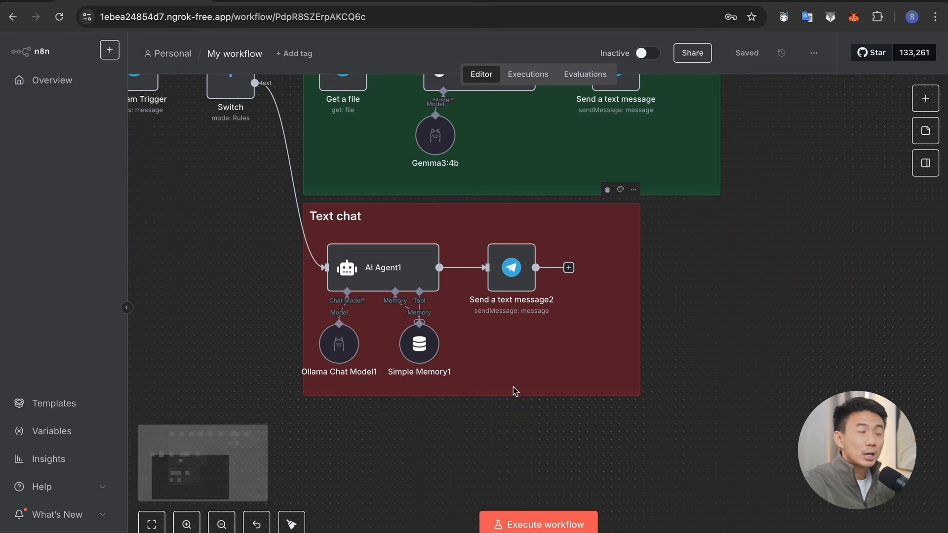
{"action": "key", "text": "1"}
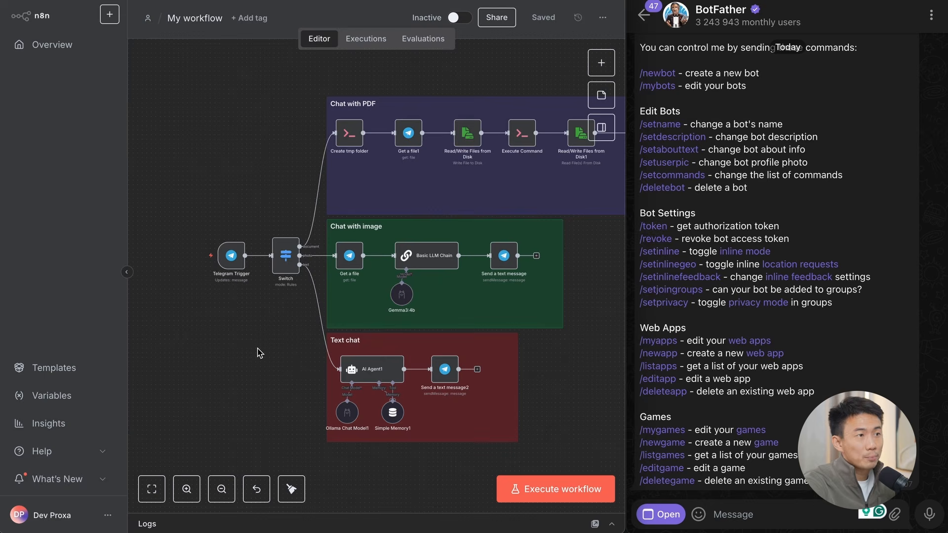
Step: Find Telegram's On message trigger among the nodes and start a new Telegram credential in the Telegram Trigger settings
{"action": "left_click", "coordinate": [235, 263]}
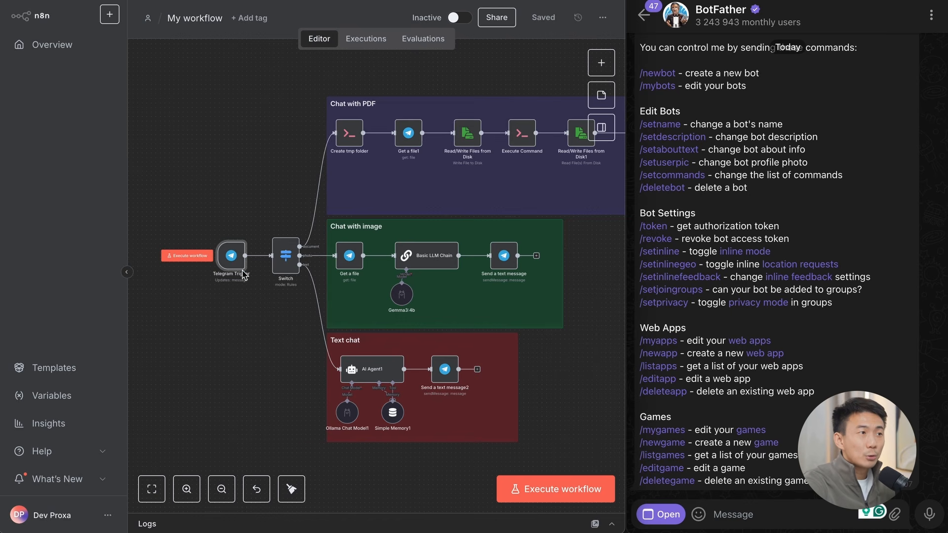
{"action": "left_click", "coordinate": [601, 63]}
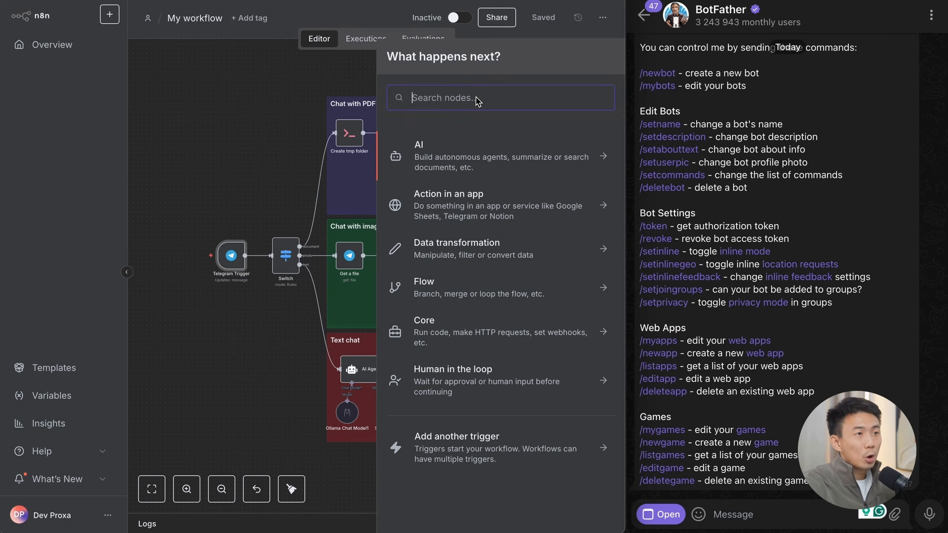
{"action": "type", "text": "tele"}
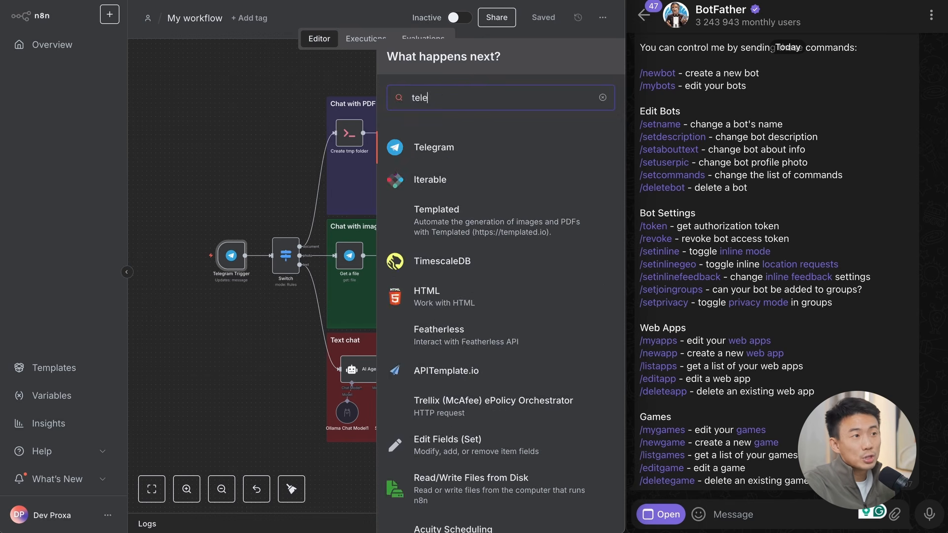
{"action": "key", "text": "Return"}
{"action": "scroll", "coordinate": [430, 343], "scroll_direction": "down", "scroll_amount": 5}
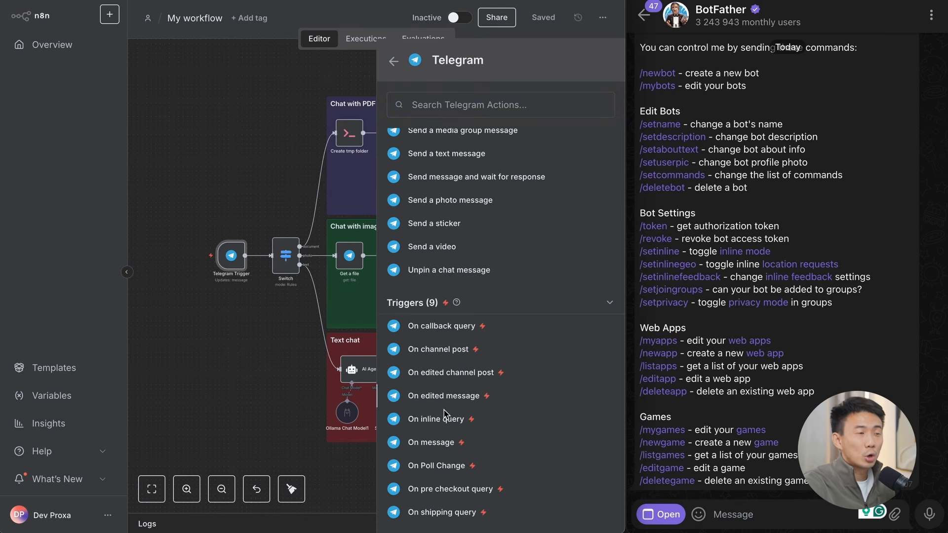
{"action": "left_click", "coordinate": [447, 441]}
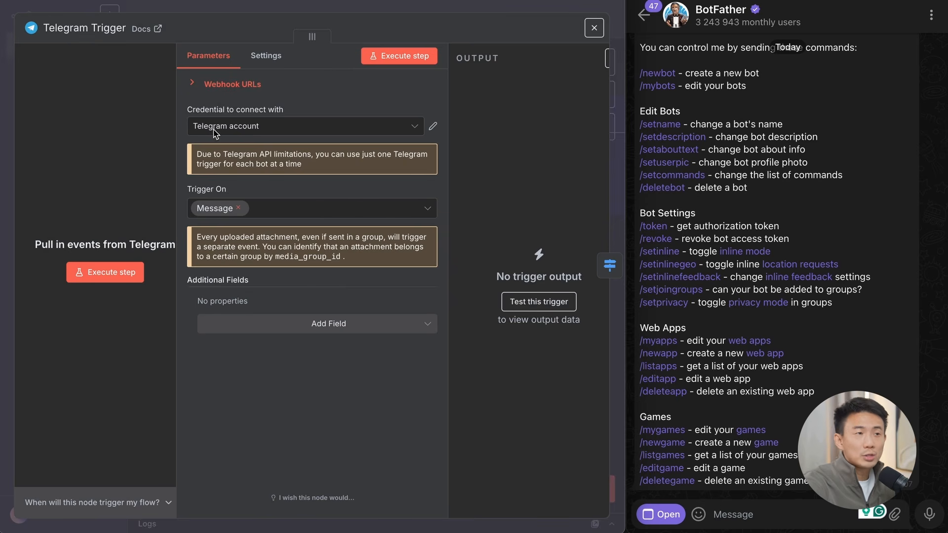
{"action": "left_click", "coordinate": [260, 130]}
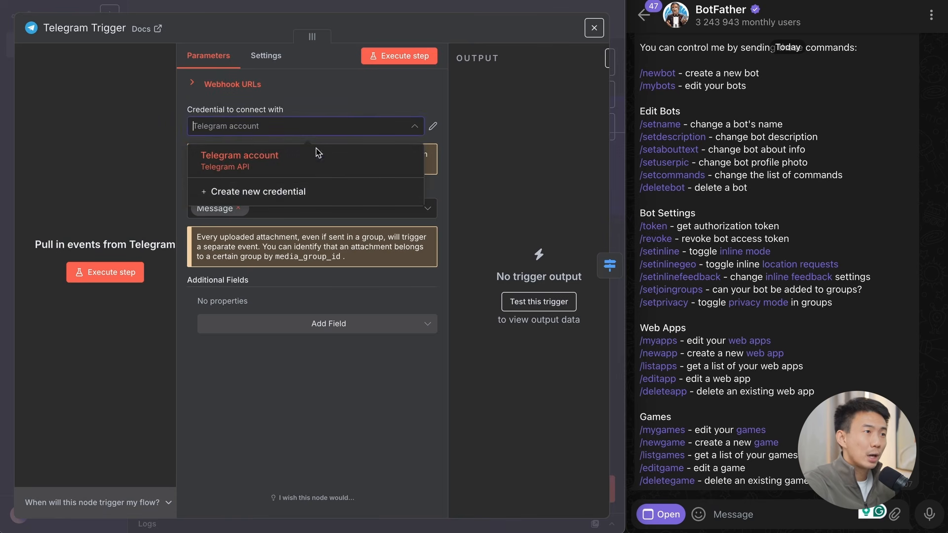
{"action": "left_click", "coordinate": [294, 194]}
Step: Create a new bot in the BotFather chat with /newbot and name it n8n_andynocode_tutorial_bot
{"action": "left_click", "coordinate": [848, 177]}
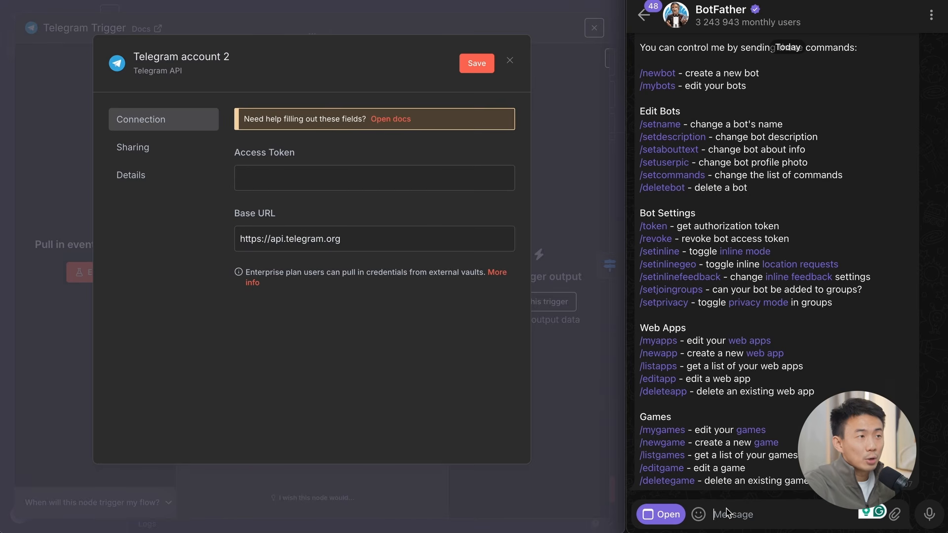
{"action": "type", "text": "/newbot"}
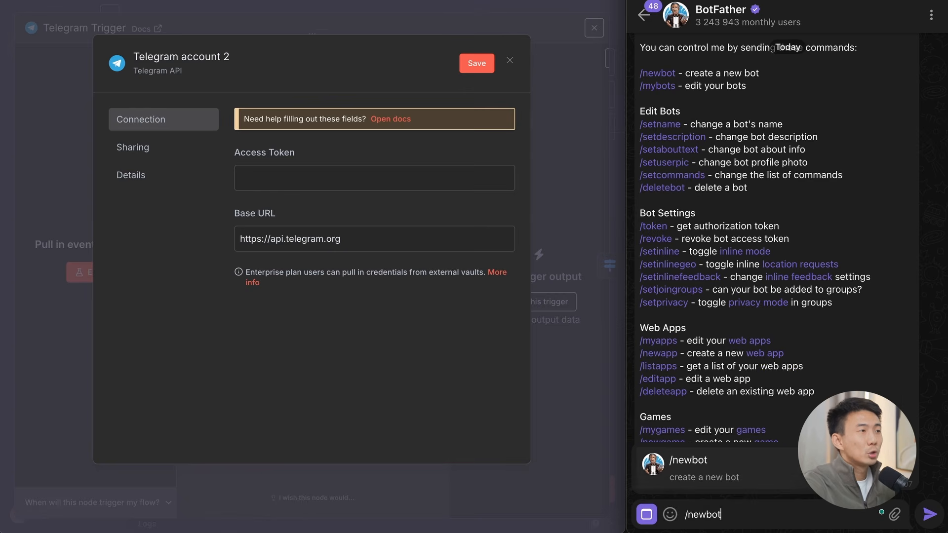
{"action": "key", "text": "Return"}
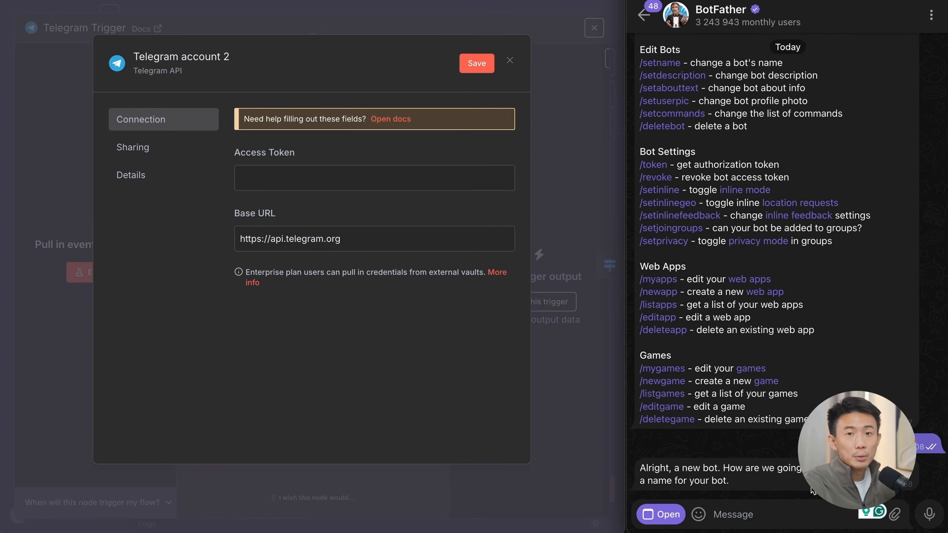
{"action": "type", "text": "n8n_"}
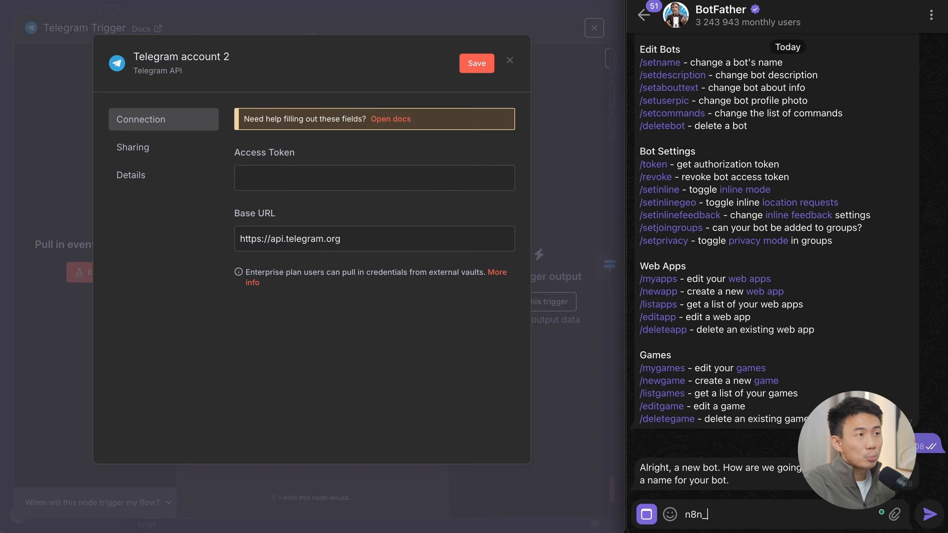
{"action": "type", "text": "andynocode_tuto"}
{"action": "key", "text": "BackSpace"}
{"action": "key", "text": "BackSpace"}
{"action": "type", "text": "ode_tutorial_bot"}
{"action": "key", "text": "Return"}
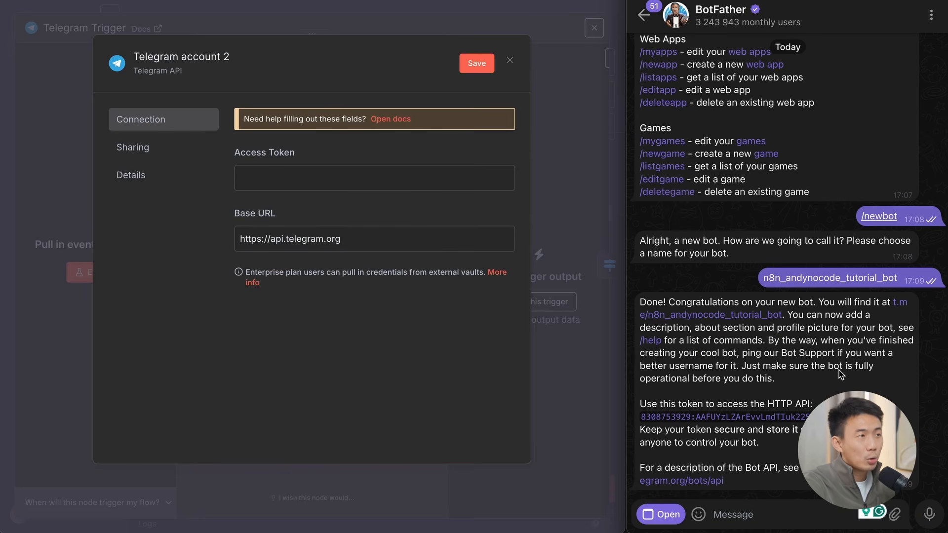
Step: Copy the bot's API token into the credential's Access Token, rename the credential Telegram andynocode bot, and save it without storing a browser password
{"action": "left_click", "coordinate": [721, 417]}
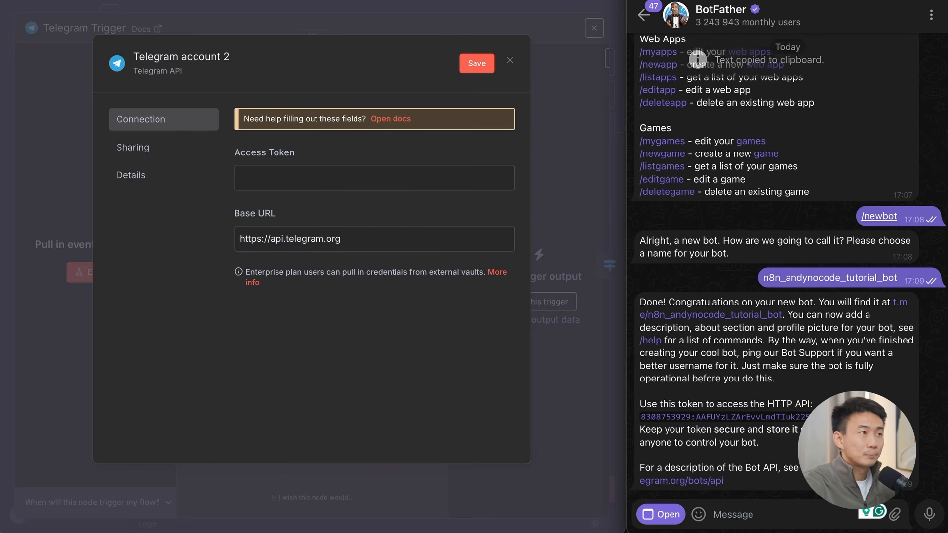
{"action": "left_click", "coordinate": [395, 179]}
{"action": "key", "text": "ctrl+v"}
{"action": "left_click", "coordinate": [207, 57]}
{"action": "key", "text": "BackSpace"}
{"action": "key", "text": "BackSpace"}
{"action": "key", "text": "BackSpace"}
{"action": "key", "text": "BackSpace"}
{"action": "key", "text": "BackSpace"}
{"action": "key", "text": "BackSpace"}
{"action": "key", "text": "BackSpace"}
{"action": "key", "text": "BackSpace"}
{"action": "key", "text": "BackSpace"}
{"action": "type", "text": "andynocode bot"}
{"action": "left_click", "coordinate": [477, 63]}
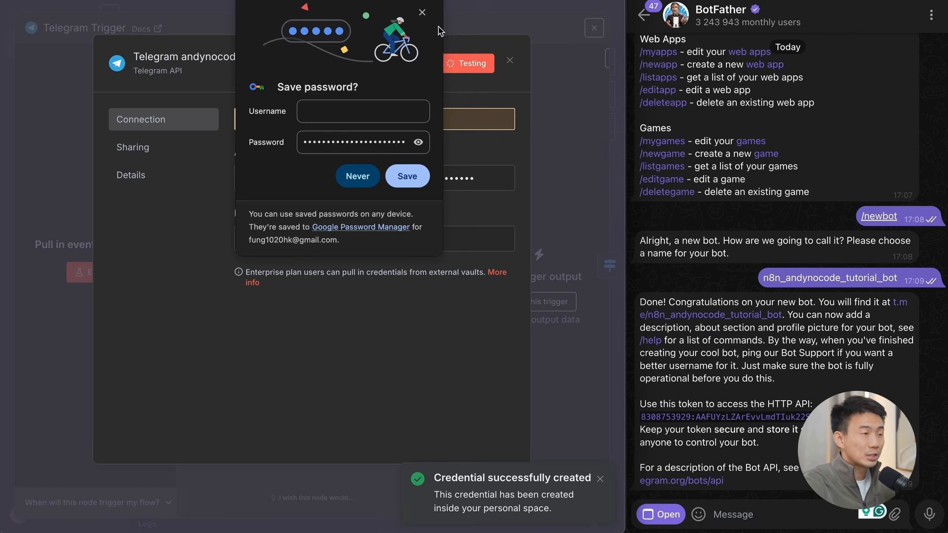
{"action": "left_click", "coordinate": [422, 12]}
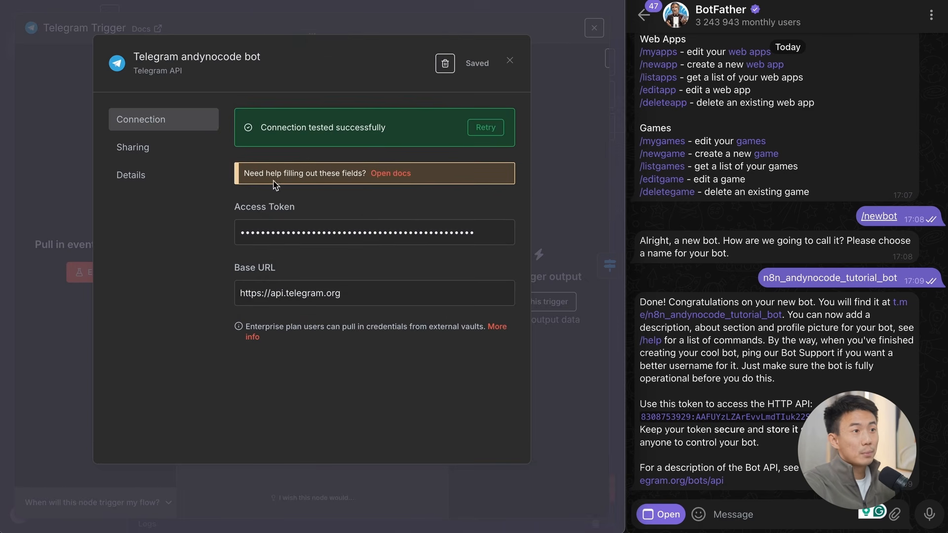
{"action": "left_click", "coordinate": [509, 62]}
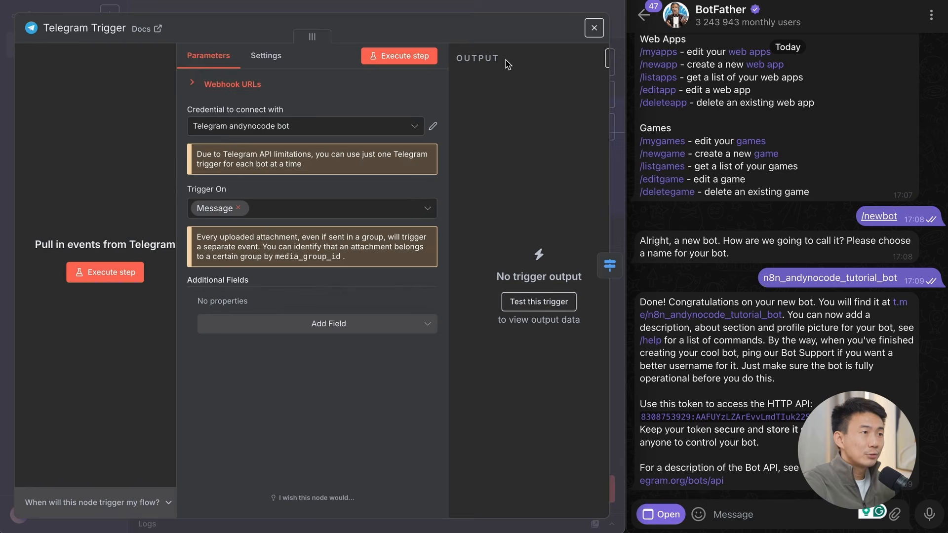
Step: Keep Telegram andynocode bot as the trigger's credential, close its settings and execute the workflow from the Telegram Trigger
{"action": "left_click", "coordinate": [337, 131]}
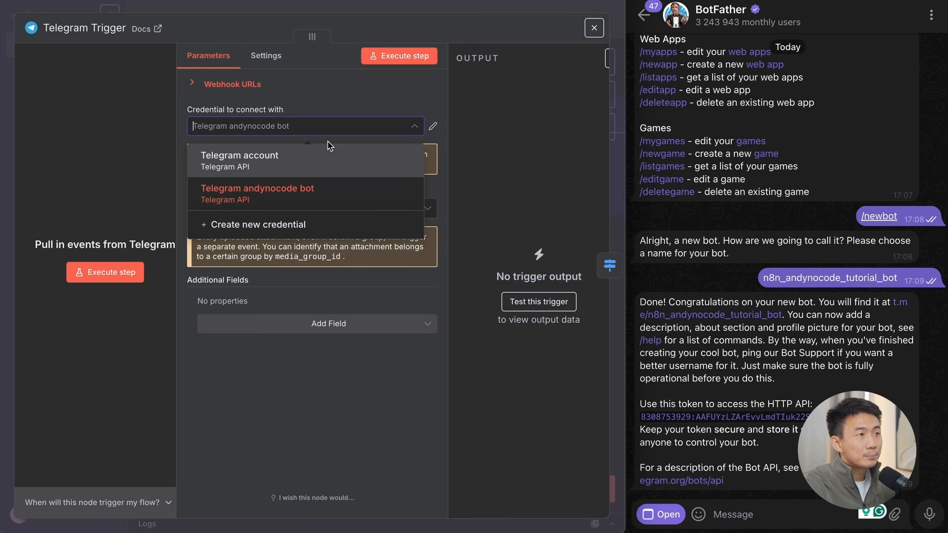
{"action": "left_click", "coordinate": [306, 172]}
{"action": "left_click", "coordinate": [436, 6]}
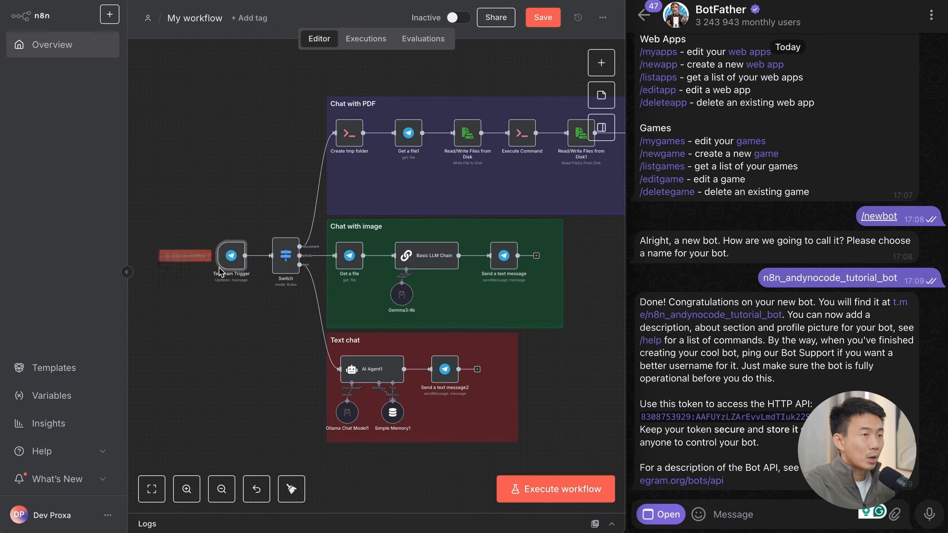
{"action": "left_click", "coordinate": [180, 257]}
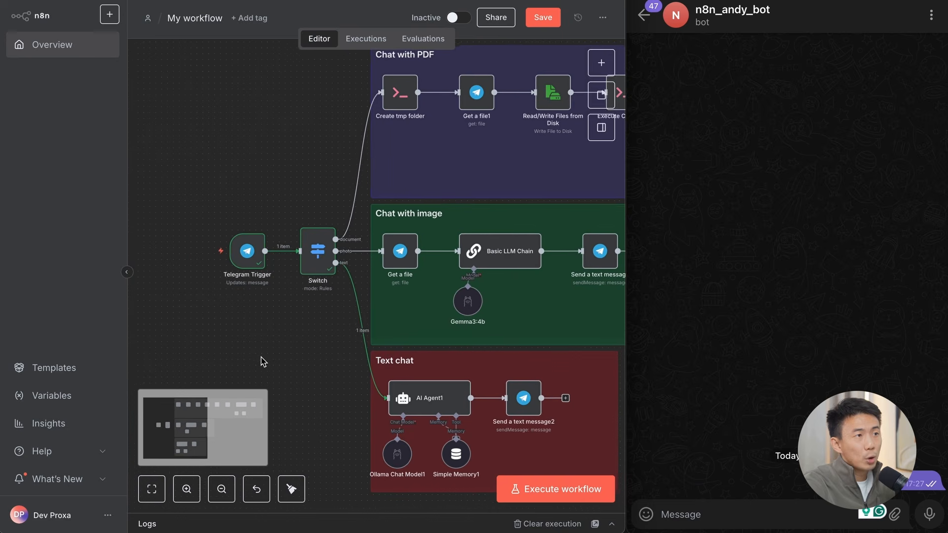
{"action": "scroll", "coordinate": [262, 360], "scroll_direction": "up", "scroll_amount": 3}
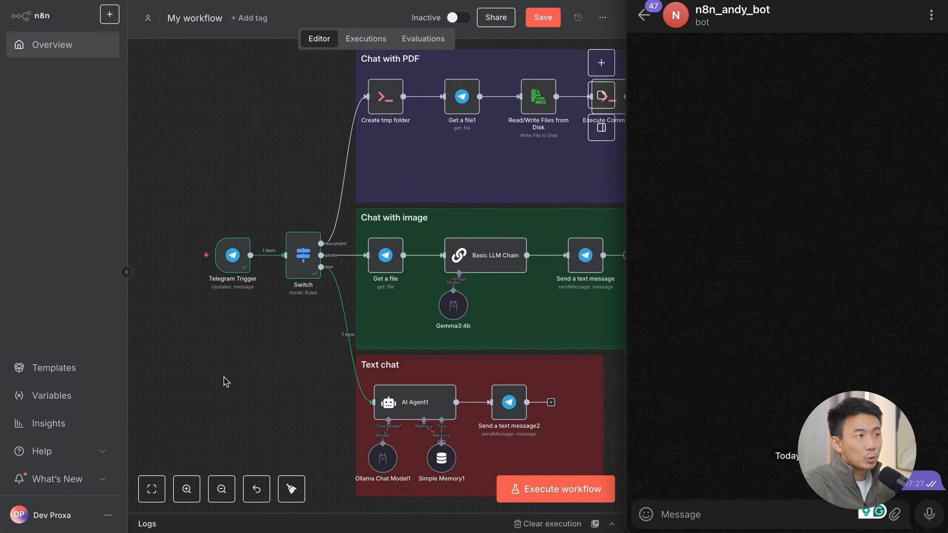
Step: Execute the workflow again from the Telegram Trigger and remove the Switch's document, photo and text output connections
{"action": "mouse_move", "coordinate": [234, 262]}
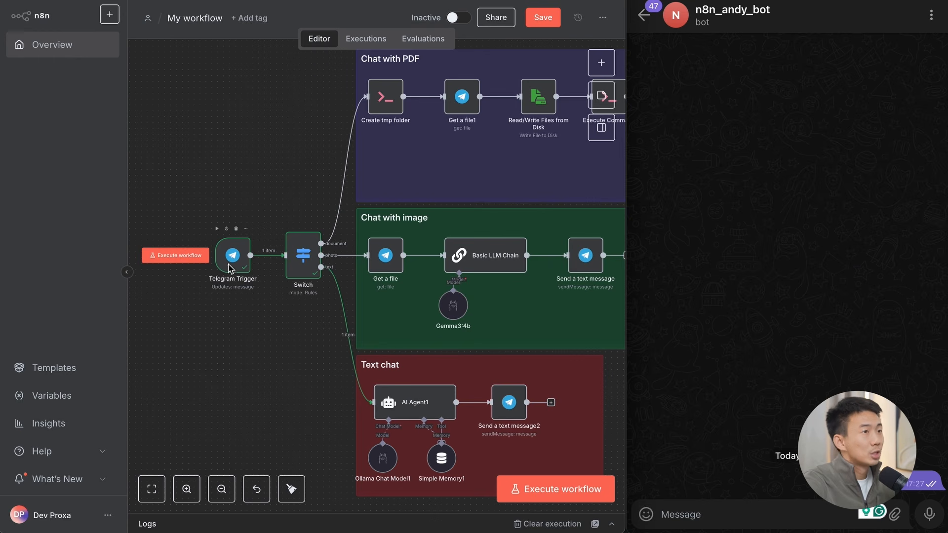
{"action": "left_click", "coordinate": [173, 261]}
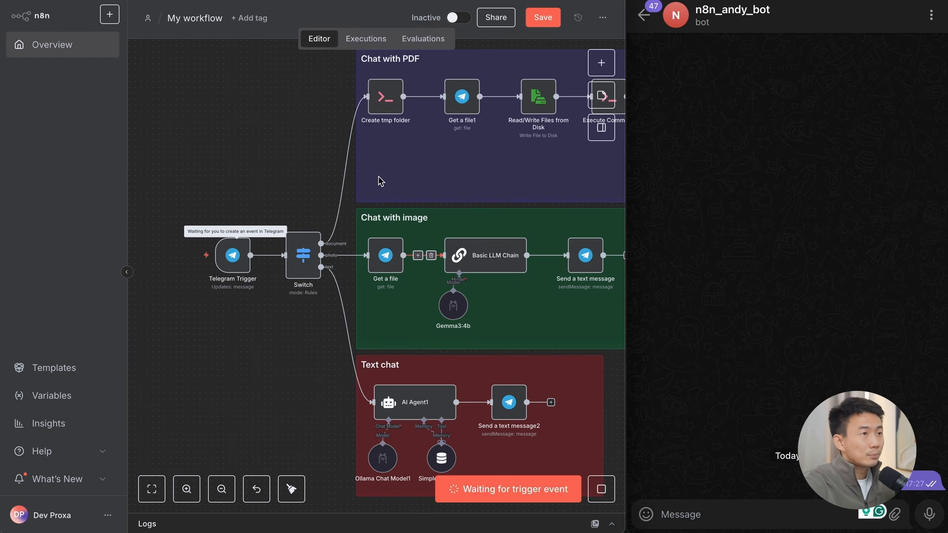
{"action": "left_click", "coordinate": [352, 170]}
{"action": "left_click", "coordinate": [351, 255]}
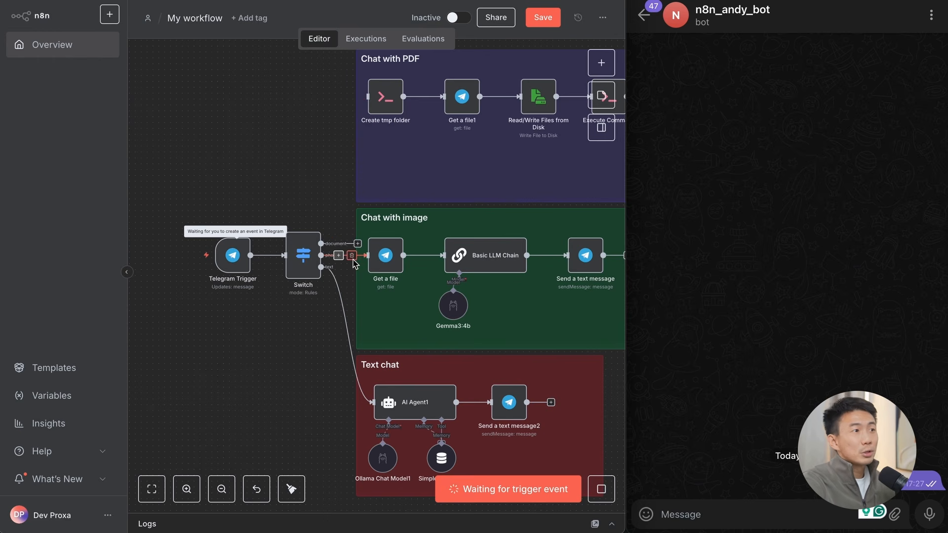
{"action": "left_click", "coordinate": [354, 335]}
Step: Send the message "Hi" to the Telegram bot to fire the waiting trigger
{"action": "left_click", "coordinate": [738, 515]}
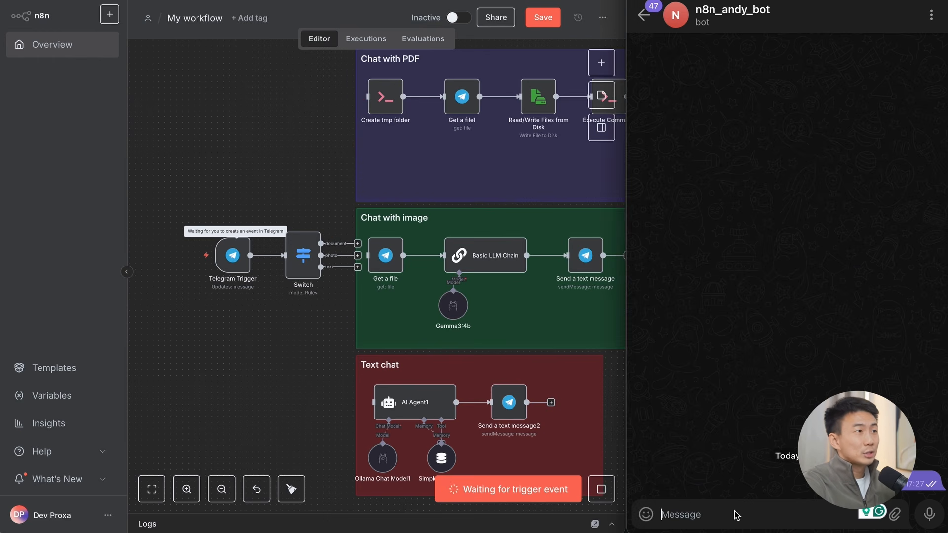
{"action": "type", "text": "Hi"}
{"action": "key", "text": "Return"}
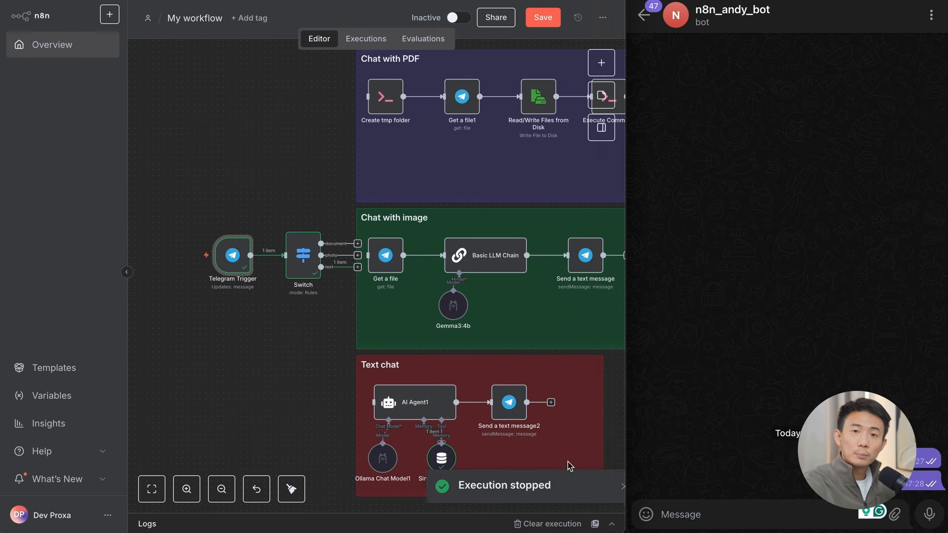
Step: Open the Telegram Trigger's output, widen the window to read the received message data, and return to the Switch node
{"action": "double_click", "coordinate": [238, 269]}
{"action": "scroll", "coordinate": [568, 197], "scroll_direction": "right", "scroll_amount": 3}
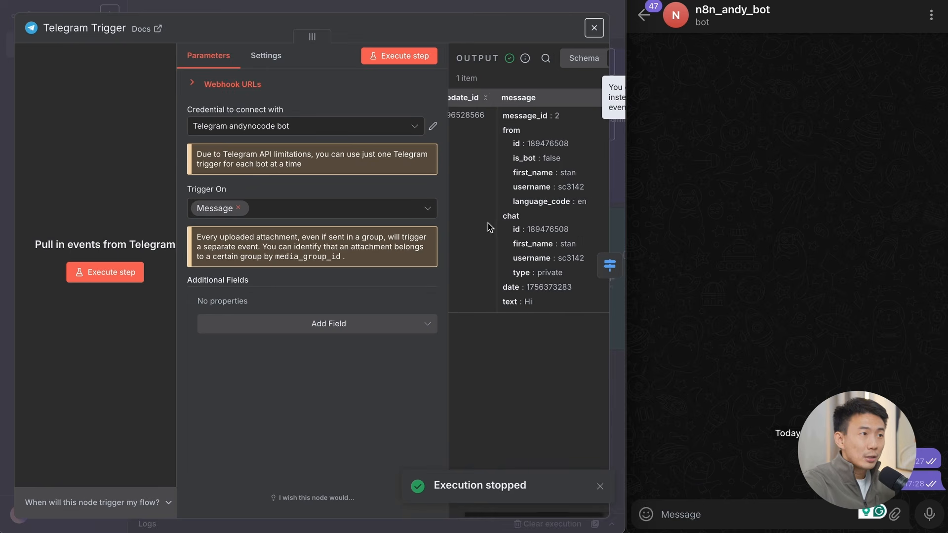
{"action": "left_click_drag", "start_coordinate": [626, 186], "coordinate": [946, 225]}
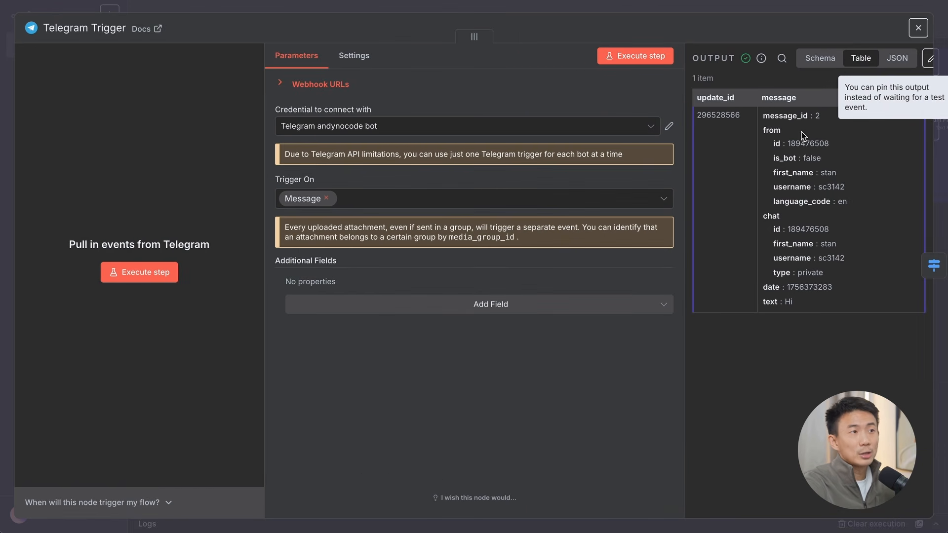
{"action": "scroll", "coordinate": [425, 208], "scroll_direction": "up", "scroll_amount": 8}
{"action": "scroll", "coordinate": [493, 276], "scroll_direction": "down", "scroll_amount": 3}
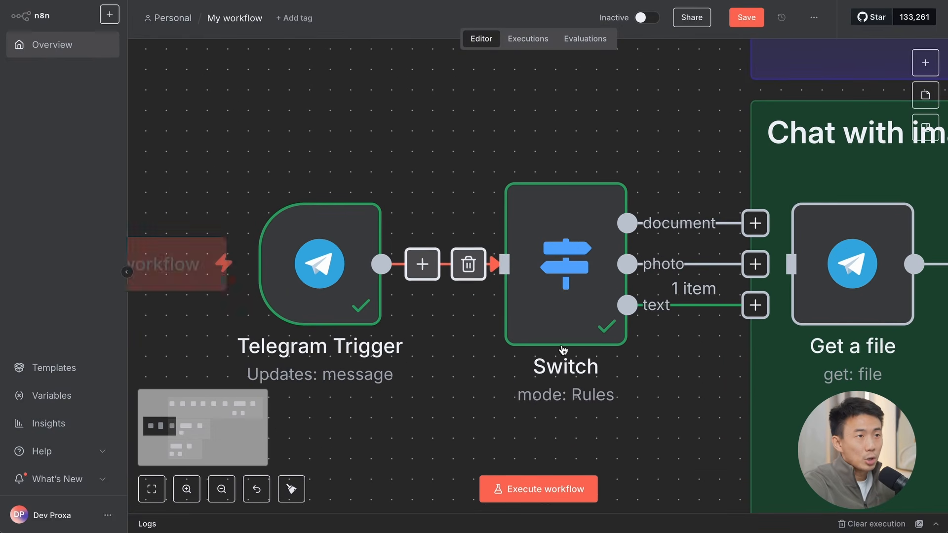
Step: Open the Switch node and review its document, photo and text routing rules and output names
{"action": "scroll", "coordinate": [676, 444], "scroll_direction": "down", "scroll_amount": 1}
{"action": "scroll", "coordinate": [678, 446], "scroll_direction": "right", "scroll_amount": 1}
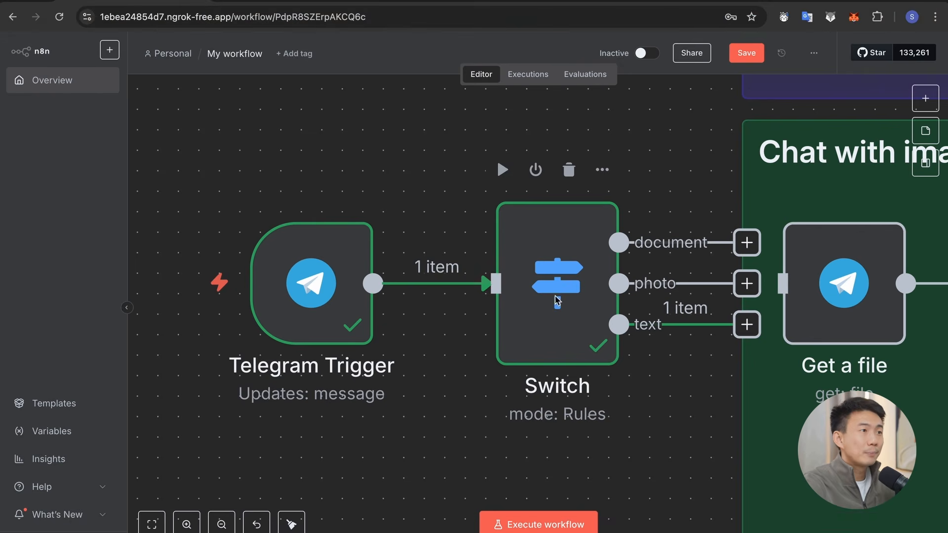
{"action": "double_click", "coordinate": [554, 265]}
{"action": "scroll", "coordinate": [476, 298], "scroll_direction": "down", "scroll_amount": 2}
{"action": "scroll", "coordinate": [459, 237], "scroll_direction": "up", "scroll_amount": 2}
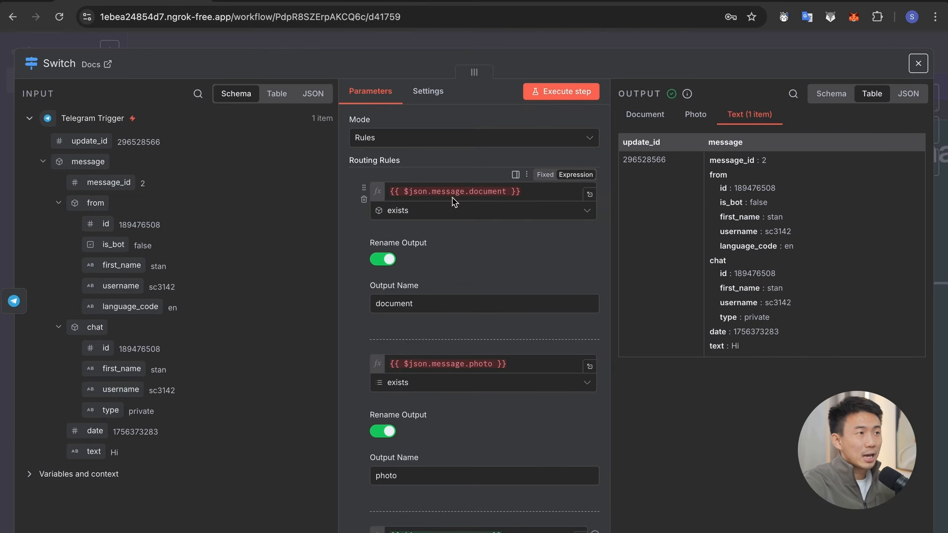
{"action": "left_click_drag", "start_coordinate": [468, 192], "coordinate": [512, 193]}
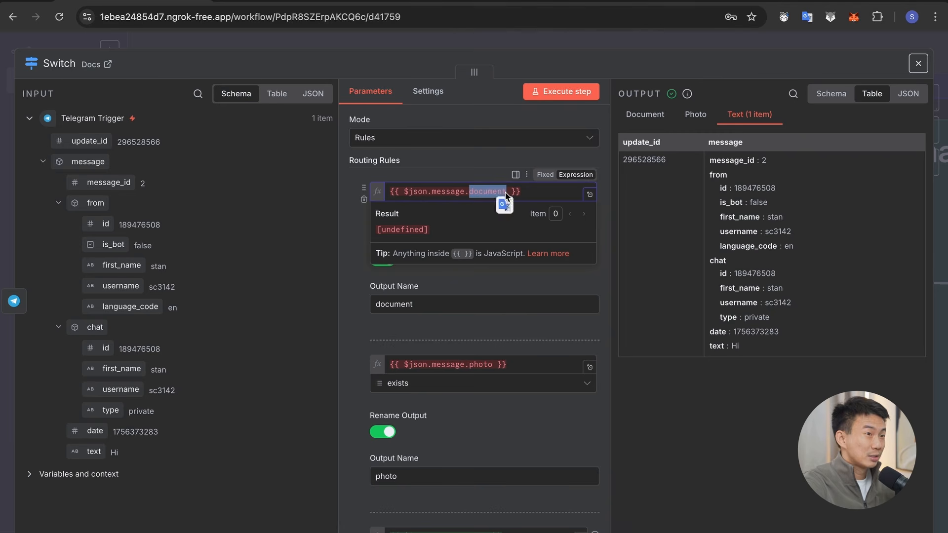
{"action": "left_click", "coordinate": [506, 193]}
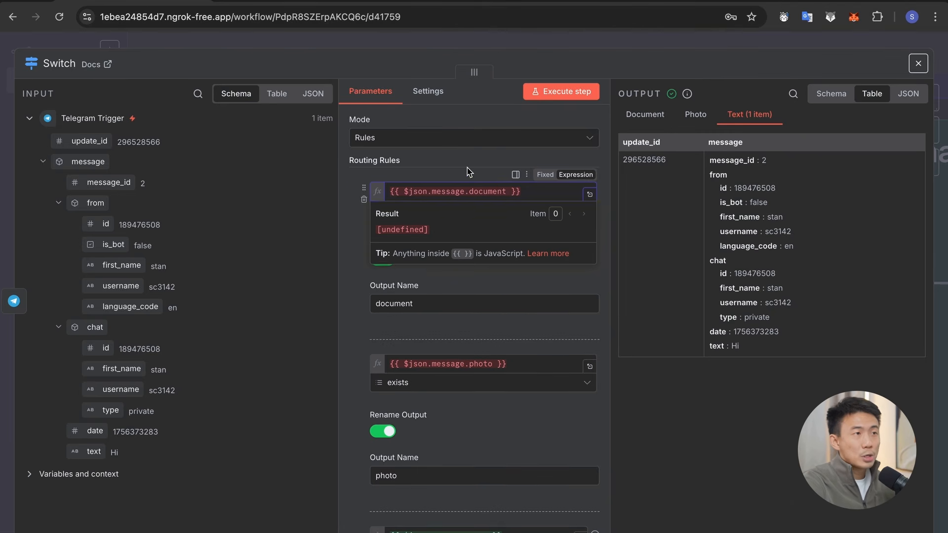
{"action": "left_click", "coordinate": [391, 321]}
{"action": "scroll", "coordinate": [444, 319], "scroll_direction": "down", "scroll_amount": 3}
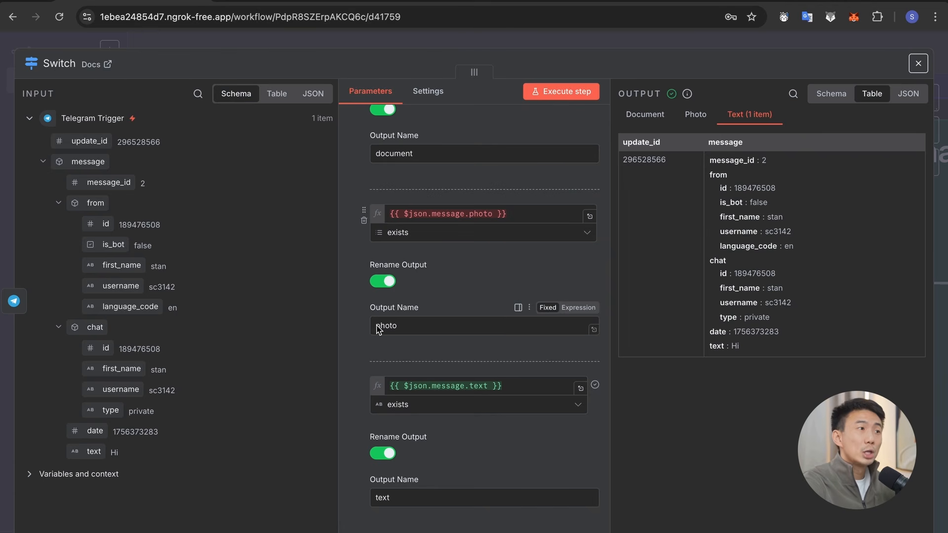
{"action": "scroll", "coordinate": [479, 308], "scroll_direction": "down", "scroll_amount": 2}
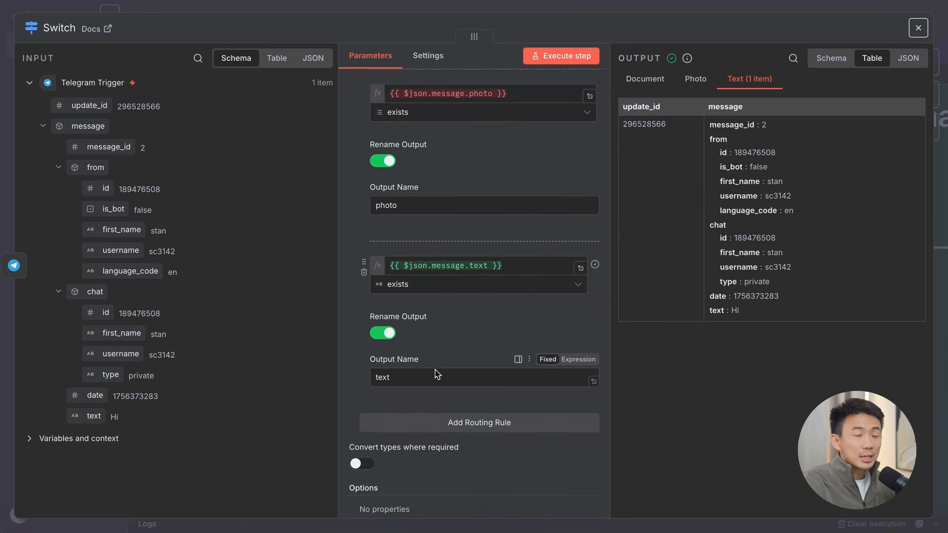
{"action": "scroll", "coordinate": [436, 373], "scroll_direction": "up", "scroll_amount": 5}
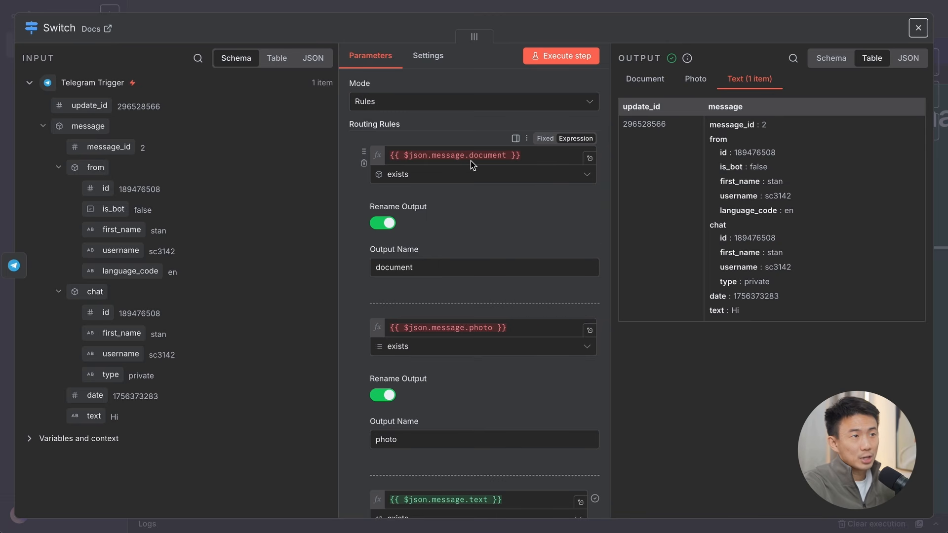
Step: Narrow the browser window to reveal the Telegram chat, close the Switch settings and execute the workflow from the Telegram Trigger
{"action": "left_click_drag", "start_coordinate": [946, 262], "coordinate": [632, 264]}
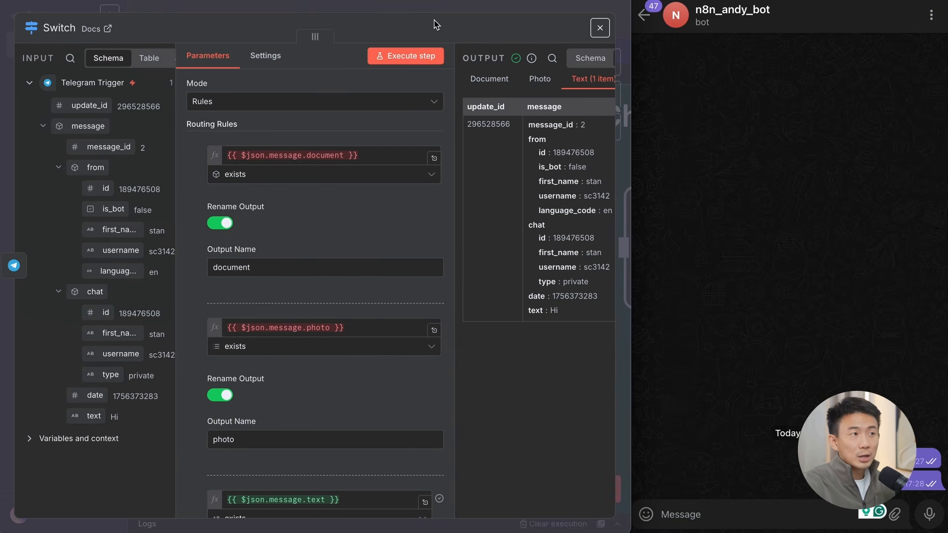
{"action": "left_click", "coordinate": [449, 7]}
{"action": "scroll", "coordinate": [303, 151], "scroll_direction": "down", "scroll_amount": 5}
{"action": "scroll", "coordinate": [302, 151], "scroll_direction": "left", "scroll_amount": 5}
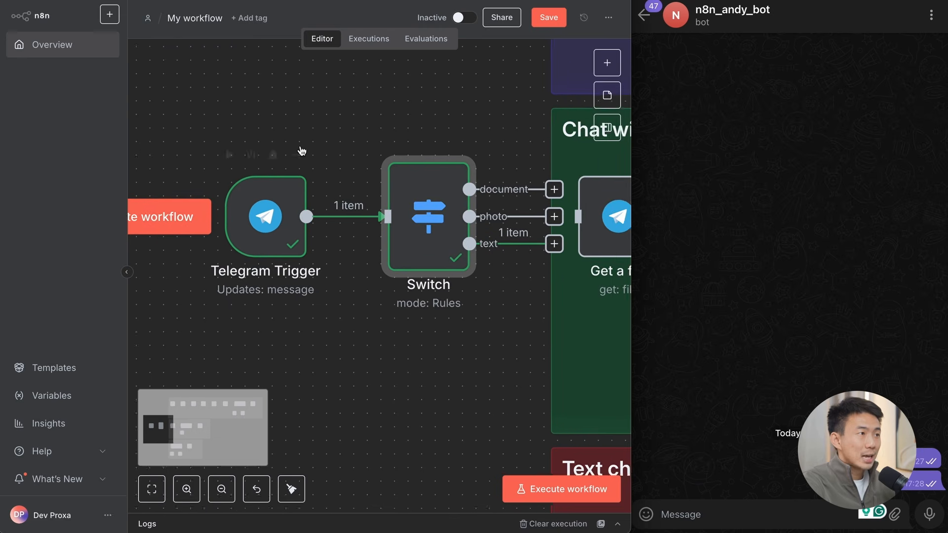
{"action": "left_click", "coordinate": [207, 216]}
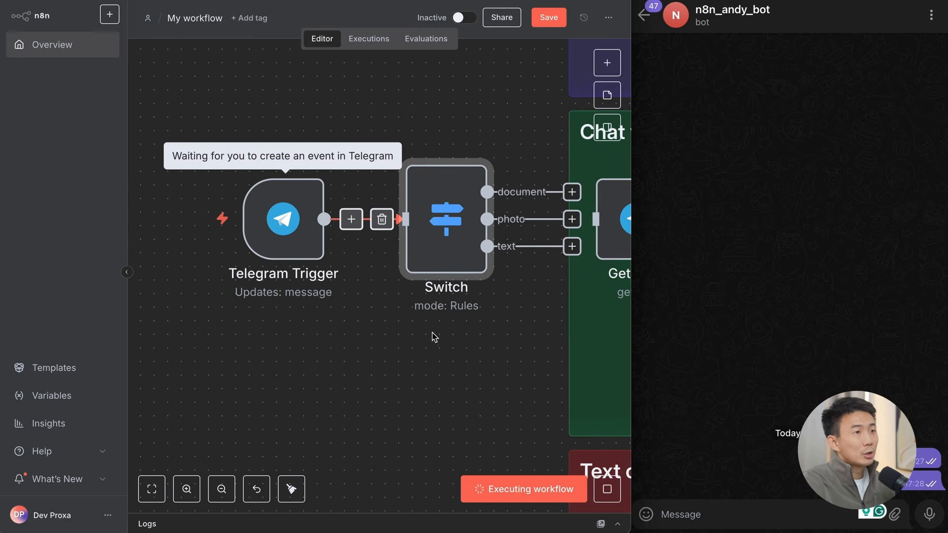
Step: Send DC_Practising_List_Full_Reg (1).pdf from the downloads to the Telegram bot with the caption "DC List"
{"action": "left_click", "coordinate": [711, 357]}
{"action": "left_click", "coordinate": [643, 513]}
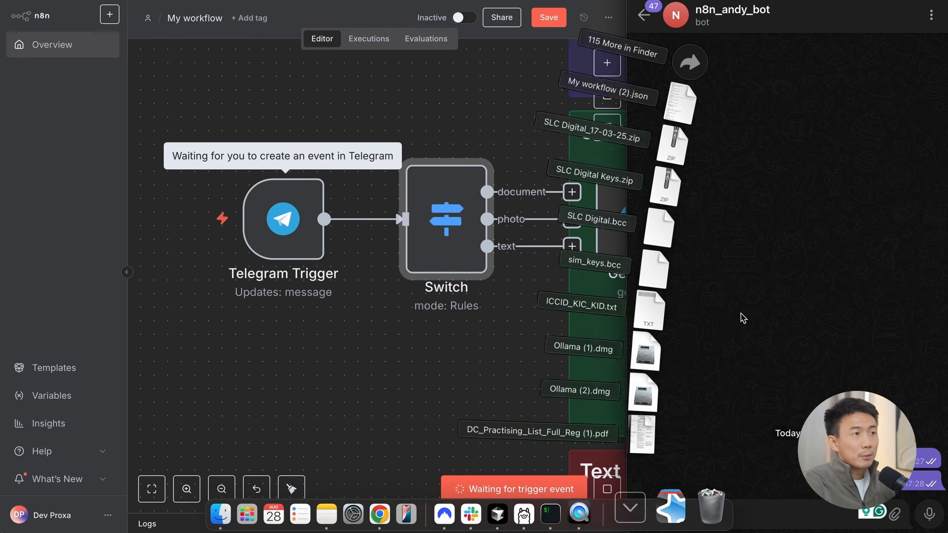
{"action": "left_click_drag", "start_coordinate": [666, 434], "coordinate": [813, 383]}
{"action": "type", "text": "DC List"}
{"action": "key", "text": "Return"}
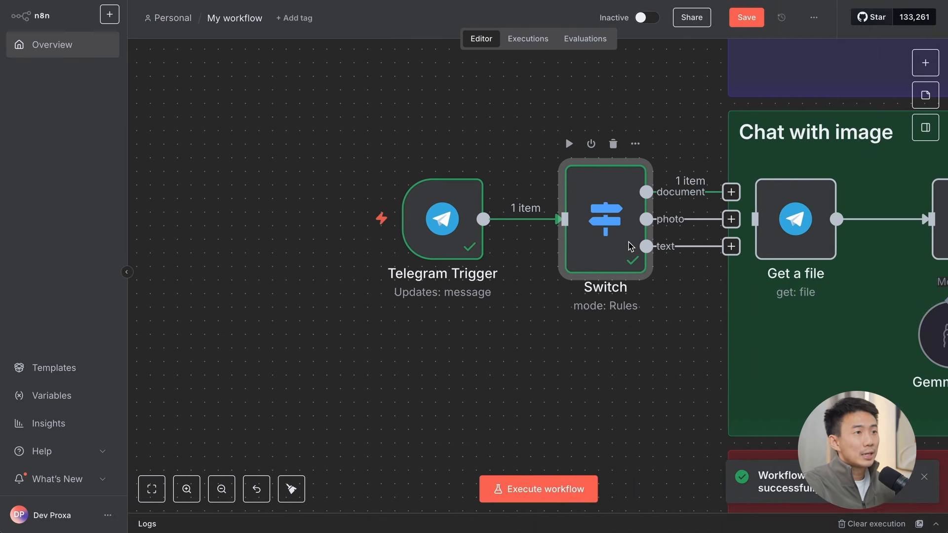
Step: Reopen the Switch, collapse the from and chat input data, and set the document rule's condition to Object exists
{"action": "double_click", "coordinate": [627, 242]}
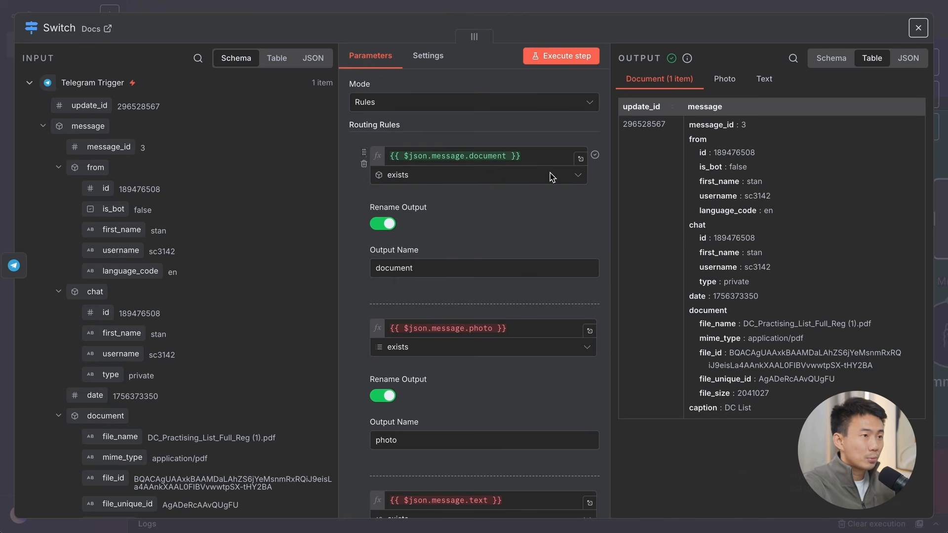
{"action": "left_click", "coordinate": [59, 167]}
{"action": "left_click", "coordinate": [58, 189]}
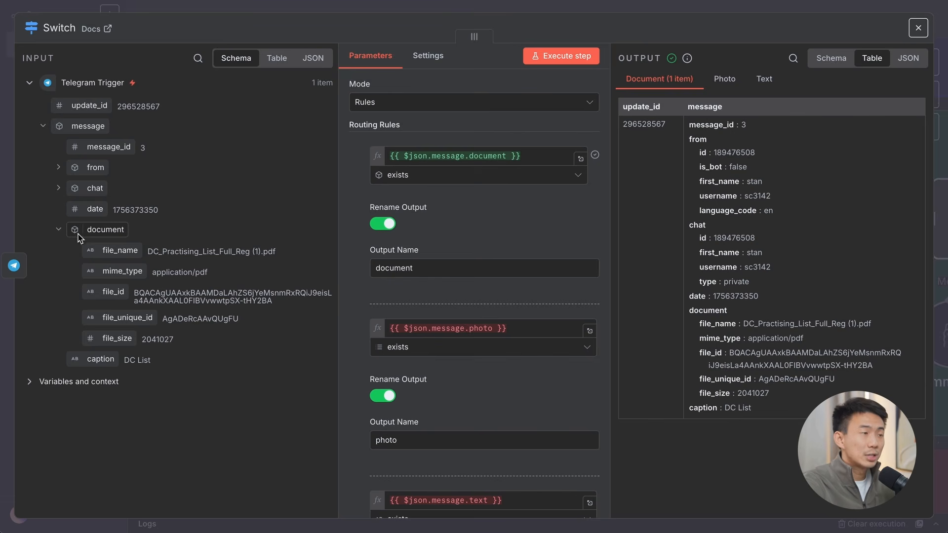
{"action": "left_click", "coordinate": [477, 177]}
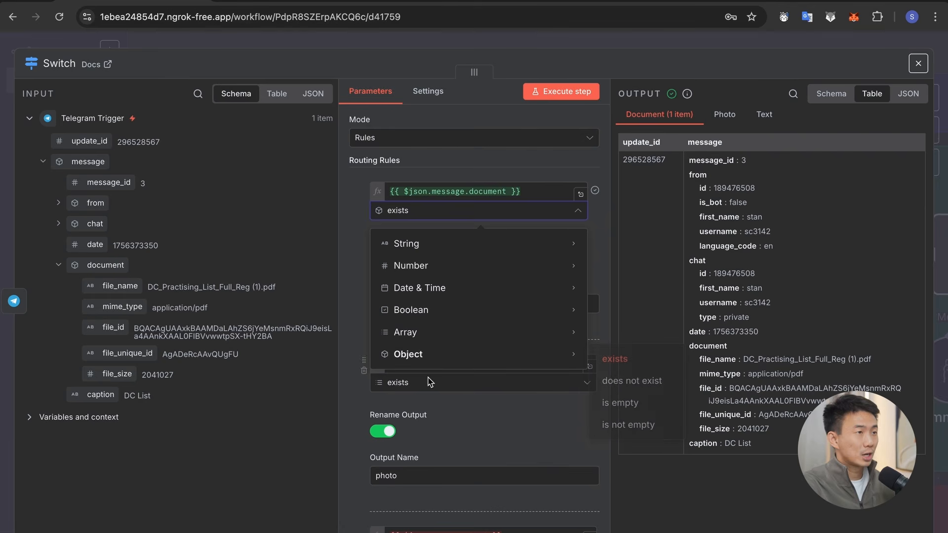
{"action": "left_click", "coordinate": [612, 359]}
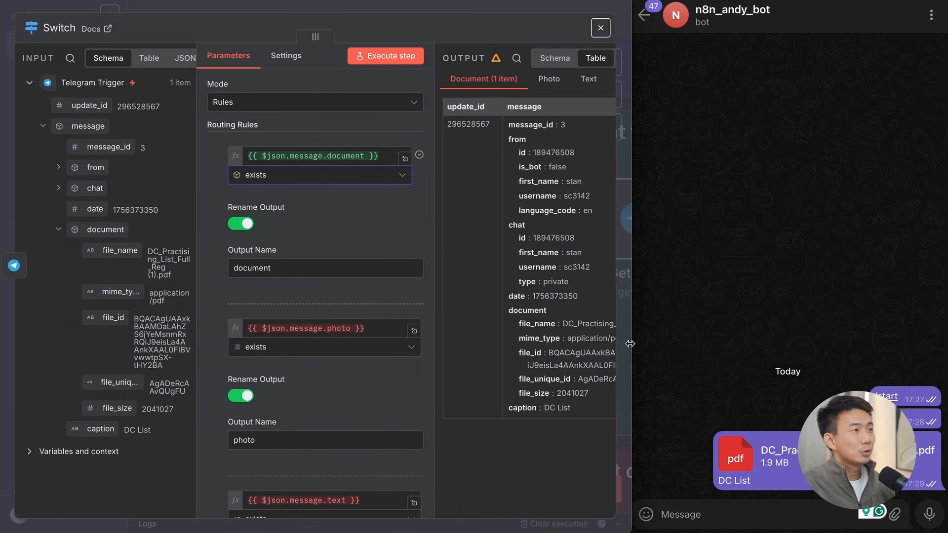
Step: Narrow the window beside the Telegram chat, close the Switch settings and execute the workflow again from the Telegram Trigger
{"action": "left_click_drag", "start_coordinate": [652, 340], "coordinate": [618, 340]}
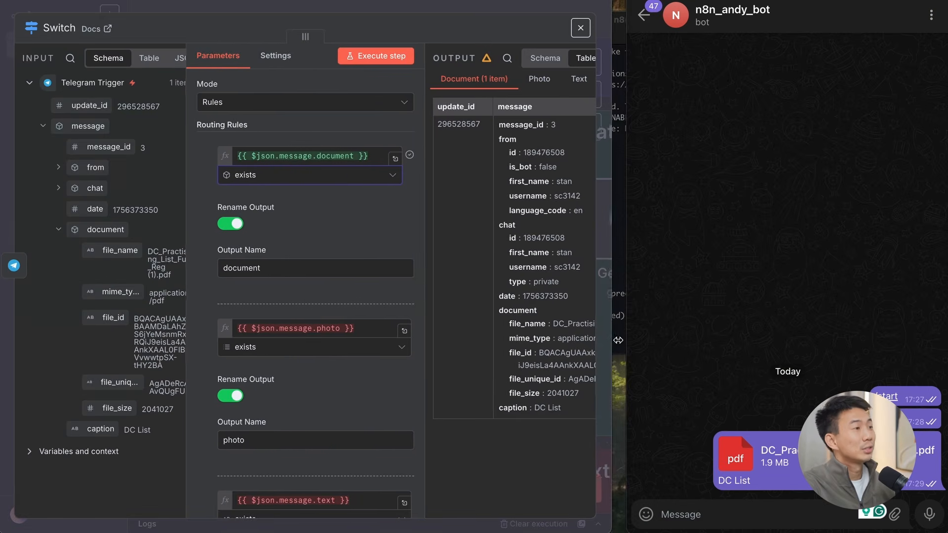
{"action": "left_click", "coordinate": [461, 2]}
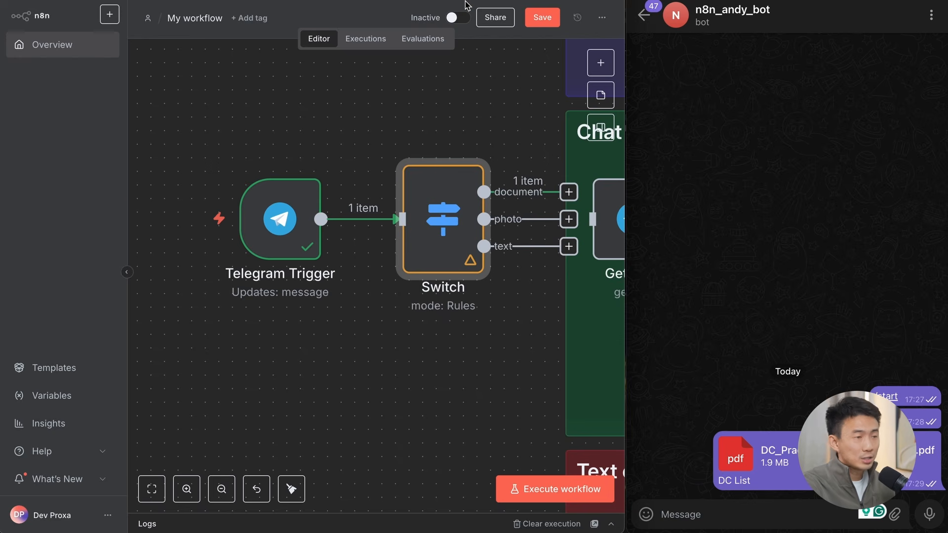
{"action": "left_click", "coordinate": [185, 219]}
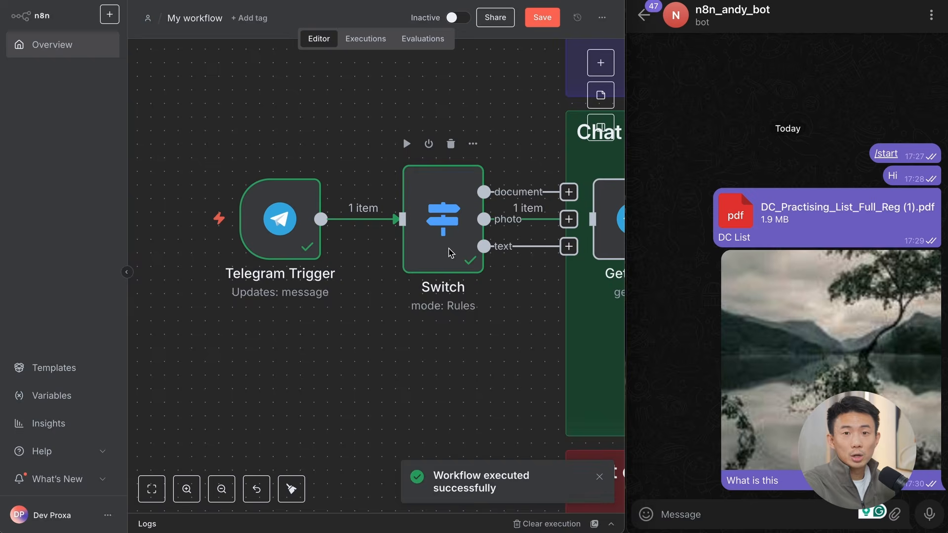
Step: Reopen the Switch in a widened window, view the received photo data and set the photo rule's condition to Array exists
{"action": "double_click", "coordinate": [450, 254]}
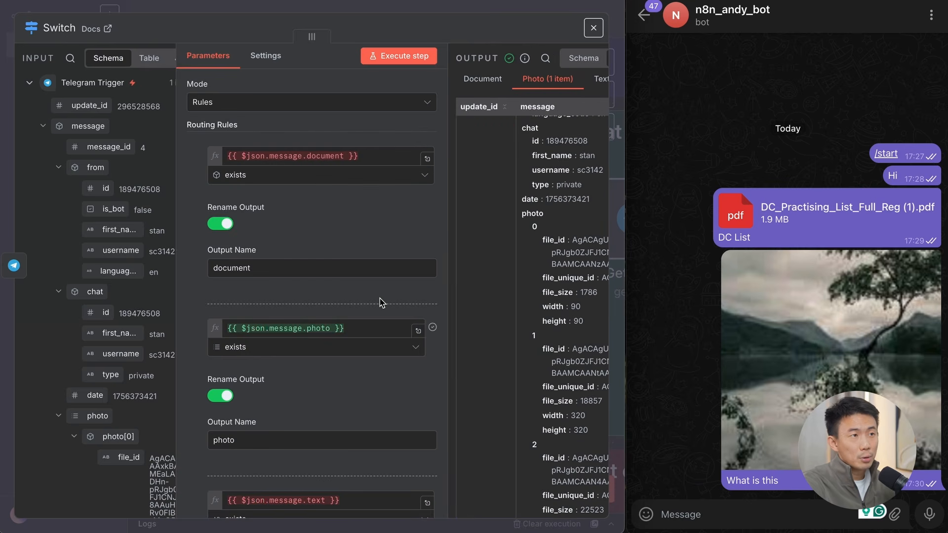
{"action": "scroll", "coordinate": [380, 302], "scroll_direction": "down", "scroll_amount": 3}
{"action": "key", "text": "ctrl+alt+Return"}
{"action": "scroll", "coordinate": [149, 304], "scroll_direction": "down", "scroll_amount": 5}
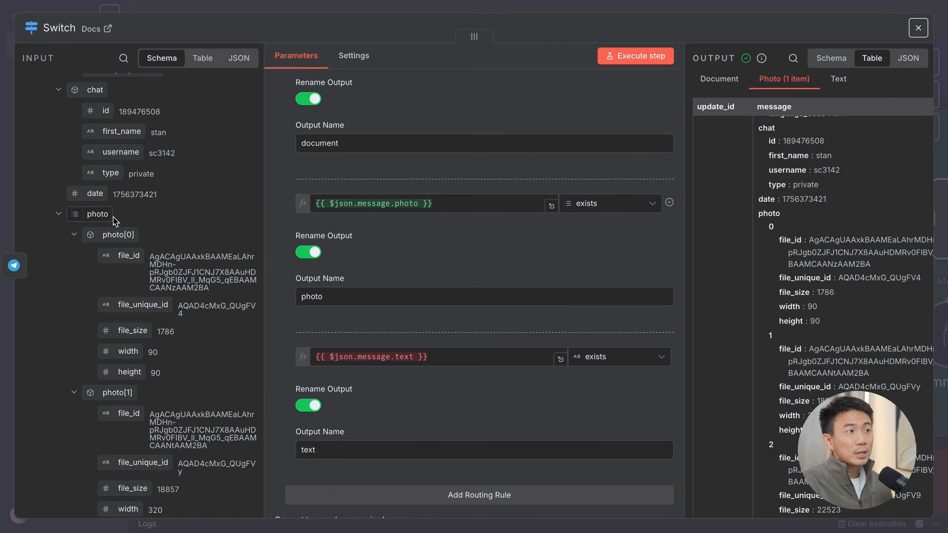
{"action": "left_click", "coordinate": [582, 205]}
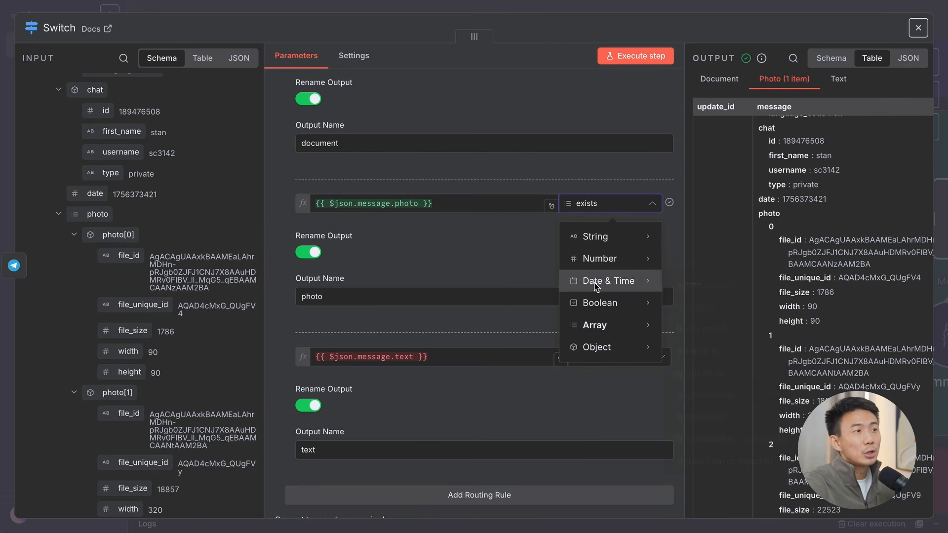
{"action": "mouse_move", "coordinate": [596, 328]}
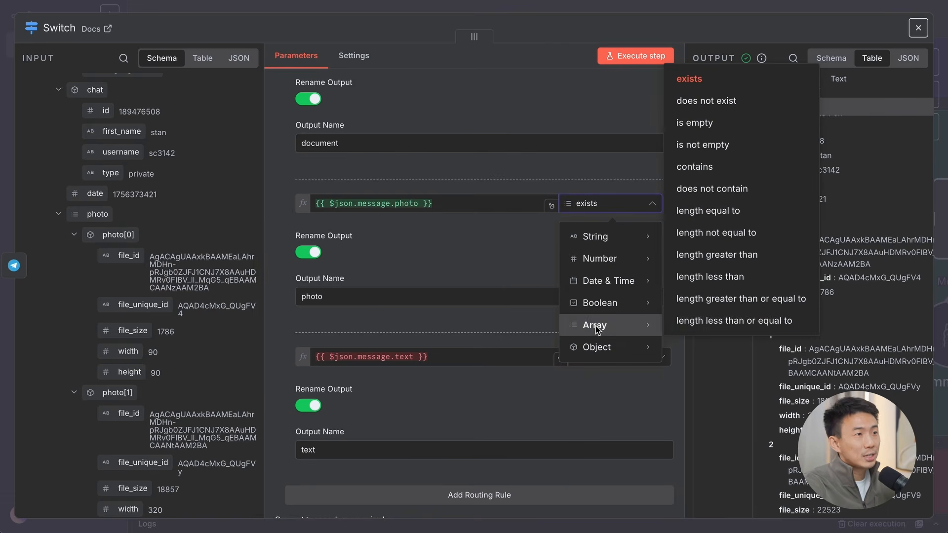
{"action": "left_click", "coordinate": [723, 82]}
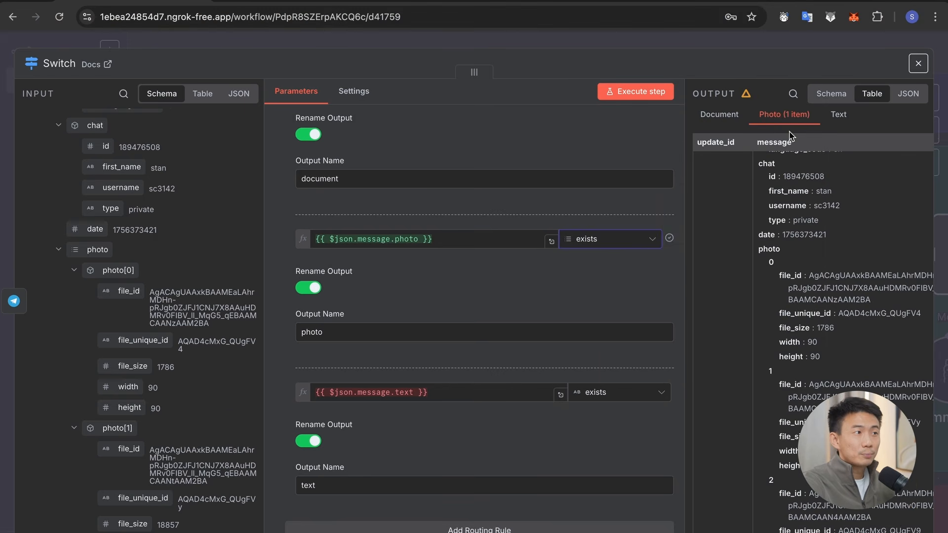
Step: View the String conditions available for the Switch's text rule, leave the condition as it is and close the node settings
{"action": "scroll", "coordinate": [432, 279], "scroll_direction": "down", "scroll_amount": 2}
{"action": "left_click", "coordinate": [641, 302]}
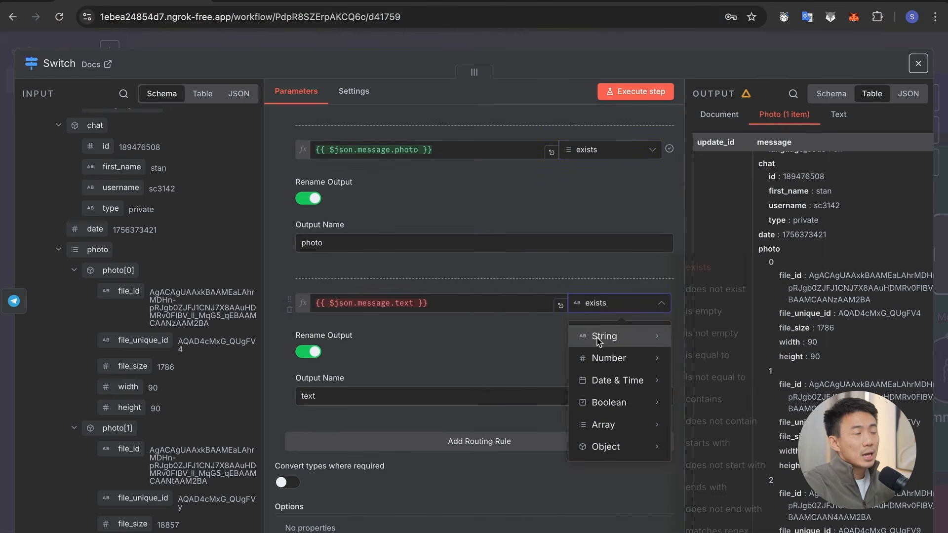
{"action": "mouse_move", "coordinate": [587, 346]}
{"action": "key", "text": "Escape"}
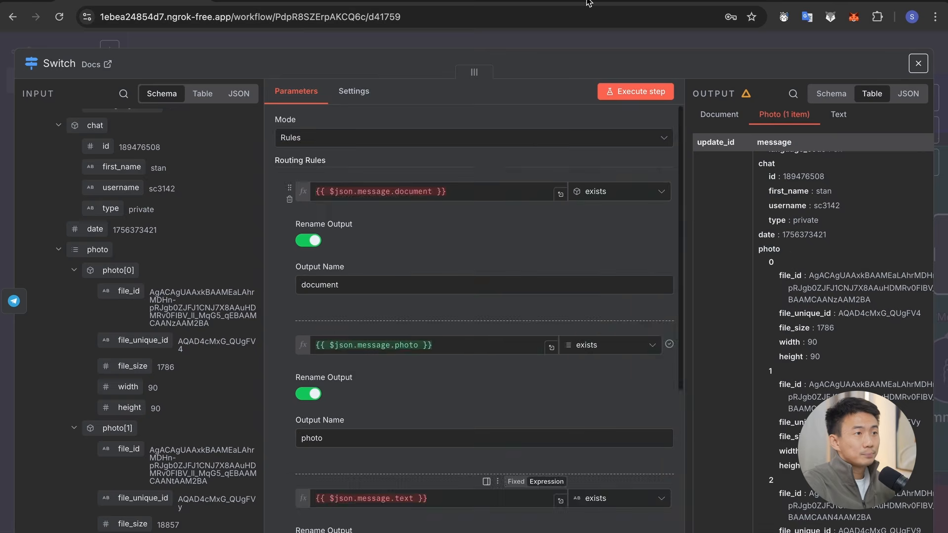
{"action": "key", "text": "Escape"}
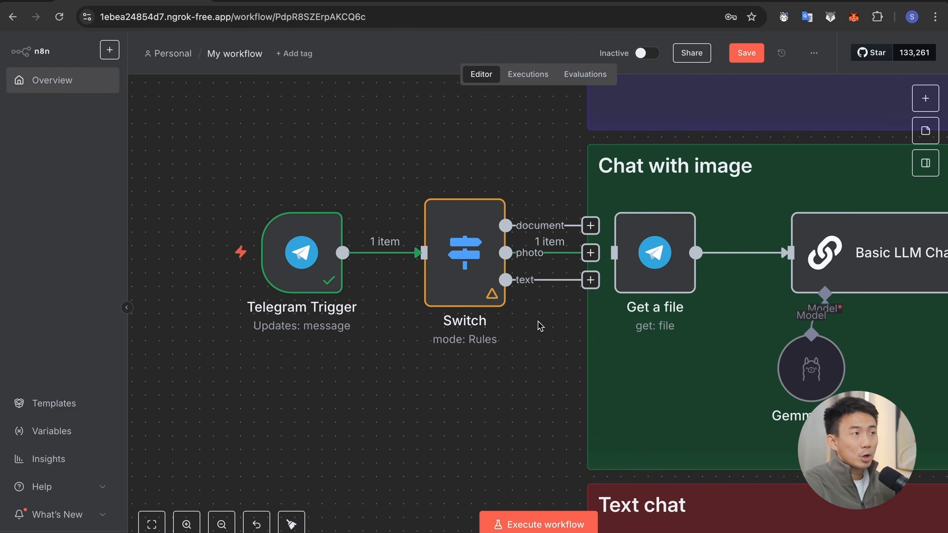
Step: Connect the Switch's text output to the AI Agent1 node in the Text chat section
{"action": "scroll", "coordinate": [540, 326], "scroll_direction": "down", "scroll_amount": 5}
{"action": "scroll", "coordinate": [540, 326], "scroll_direction": "right", "scroll_amount": 5}
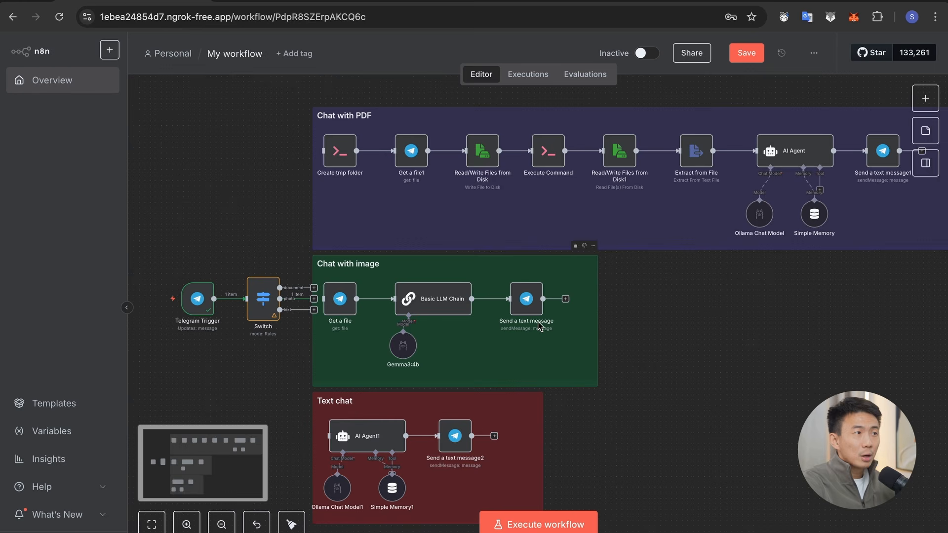
{"action": "scroll", "coordinate": [446, 407], "scroll_direction": "left", "scroll_amount": 2}
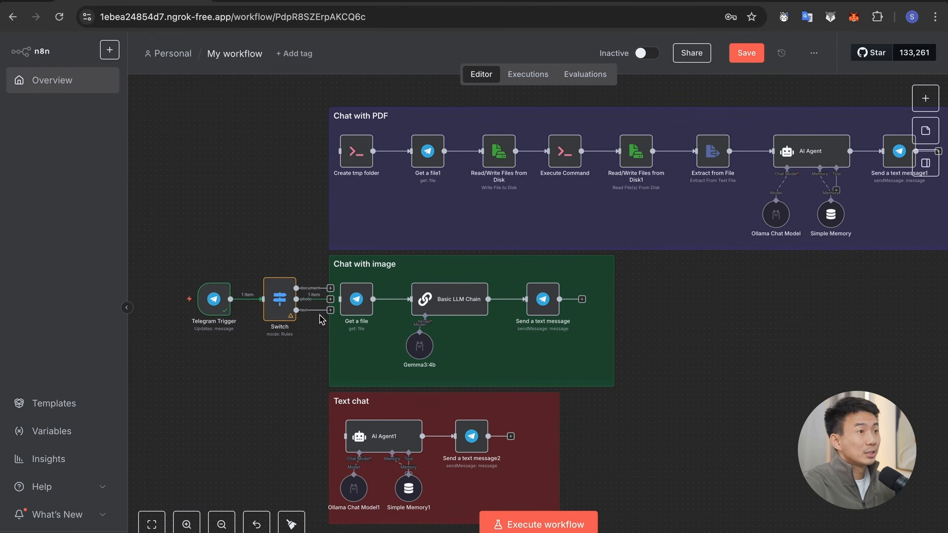
{"action": "left_click_drag", "start_coordinate": [328, 311], "coordinate": [348, 450]}
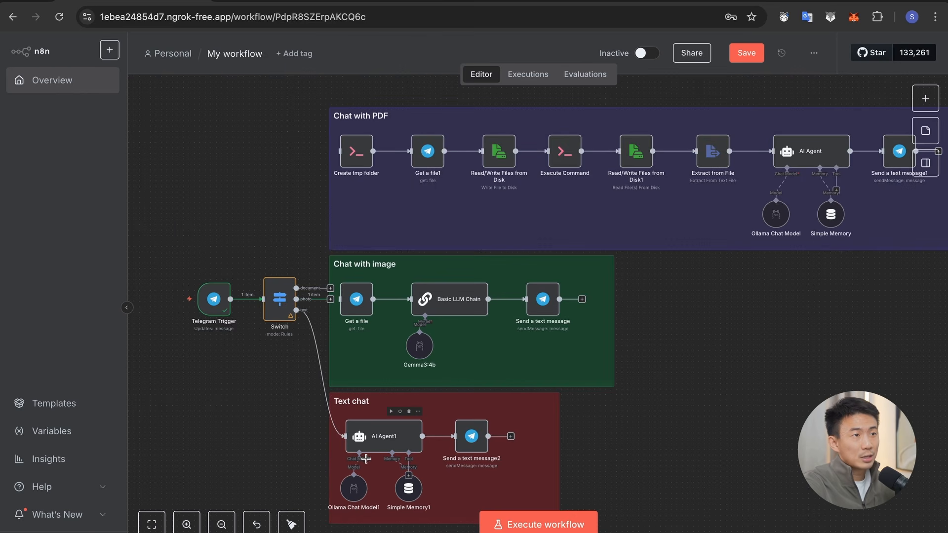
Step: Search the node library for "ai ag" to view the AI Agent node, and close the library without adding anything
{"action": "scroll", "coordinate": [365, 459], "scroll_direction": "up", "scroll_amount": 3}
{"action": "scroll", "coordinate": [366, 460], "scroll_direction": "up", "scroll_amount": 3}
{"action": "scroll", "coordinate": [369, 415], "scroll_direction": "down", "scroll_amount": 2}
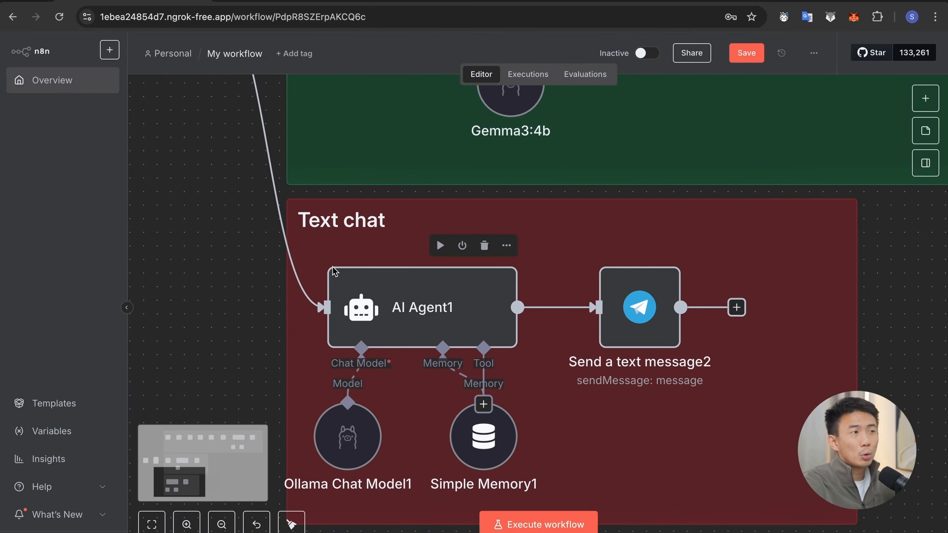
{"action": "scroll", "coordinate": [679, 212], "scroll_direction": "down", "scroll_amount": 1}
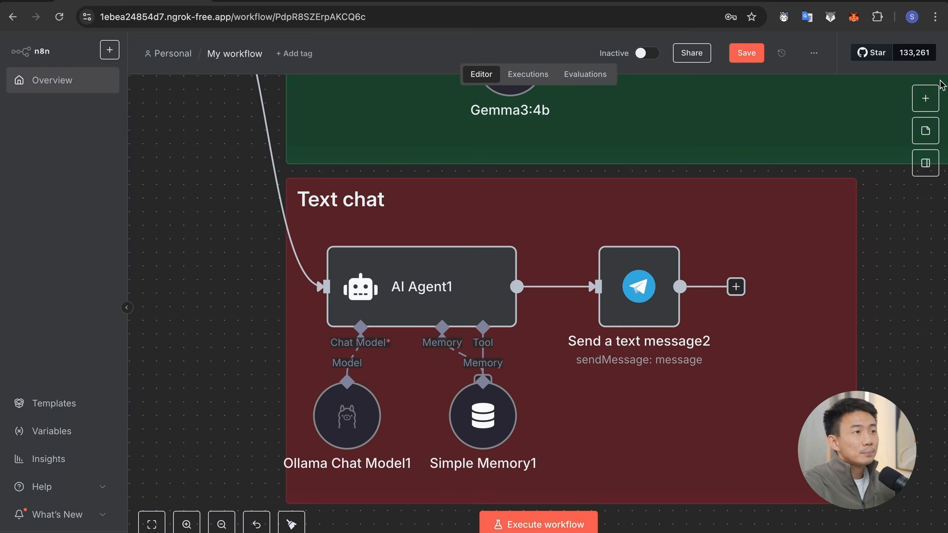
{"action": "left_click", "coordinate": [925, 98]}
{"action": "type", "text": "ai ag"}
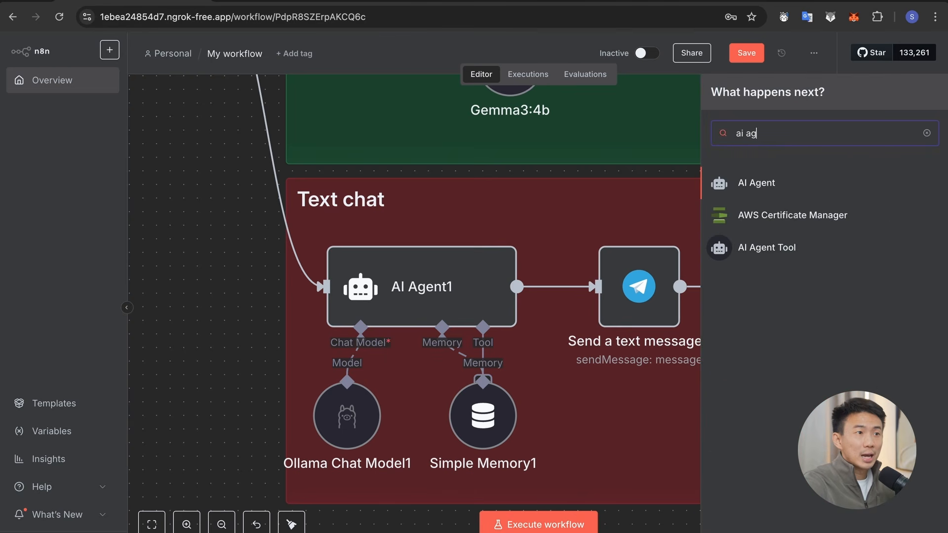
{"action": "left_click", "coordinate": [471, 299]}
Step: In the AI Agent1 node, keep the prompt source as Define below and map the Telegram message text, {{ $json.message.text }}, as the prompt
{"action": "double_click", "coordinate": [471, 300]}
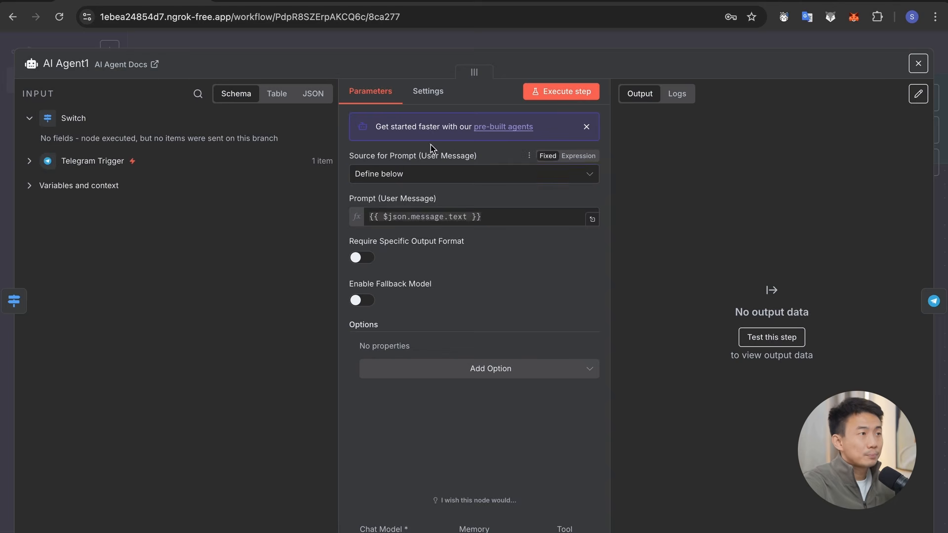
{"action": "left_click", "coordinate": [383, 177]}
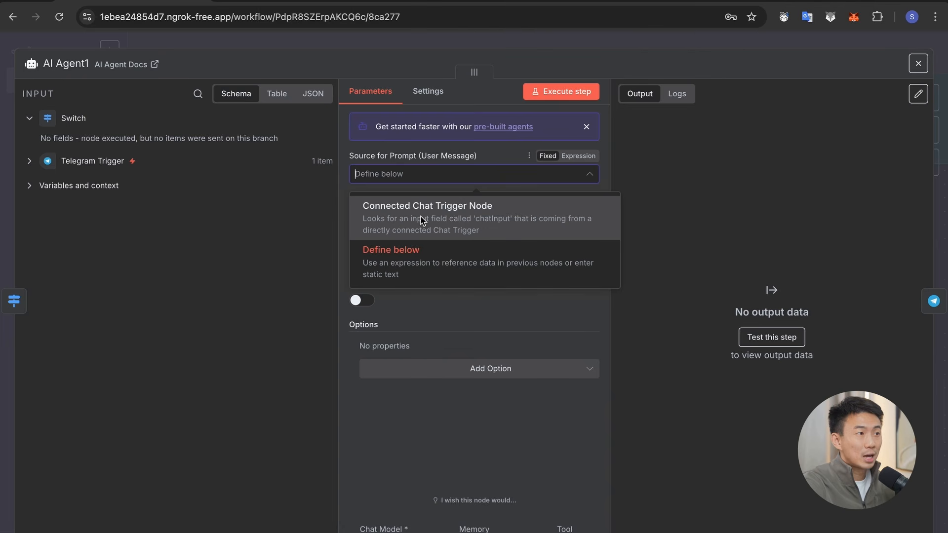
{"action": "left_click", "coordinate": [709, 170]}
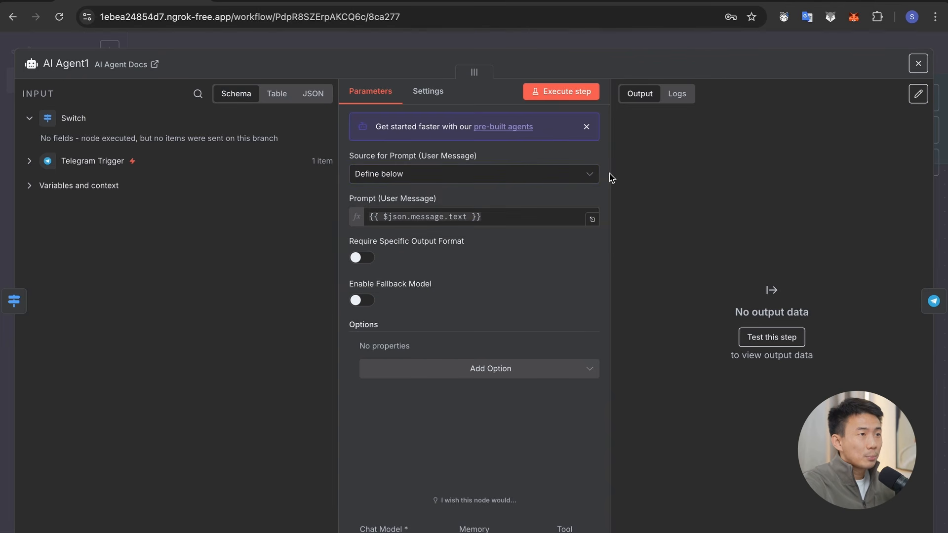
{"action": "left_click", "coordinate": [56, 160]}
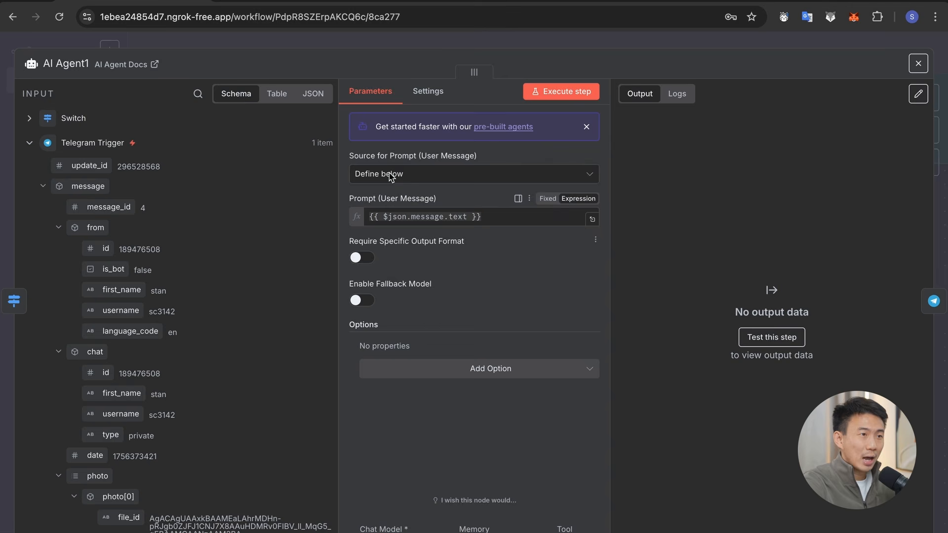
{"action": "left_click", "coordinate": [459, 173]}
{"action": "left_click", "coordinate": [709, 250]}
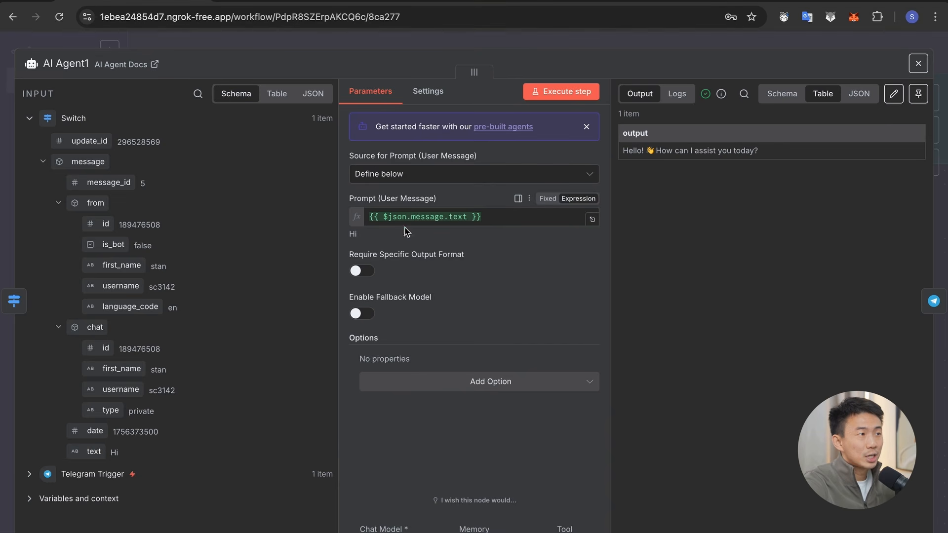
{"action": "left_click_drag", "start_coordinate": [92, 453], "coordinate": [503, 219]}
{"action": "left_click", "coordinate": [640, 40]}
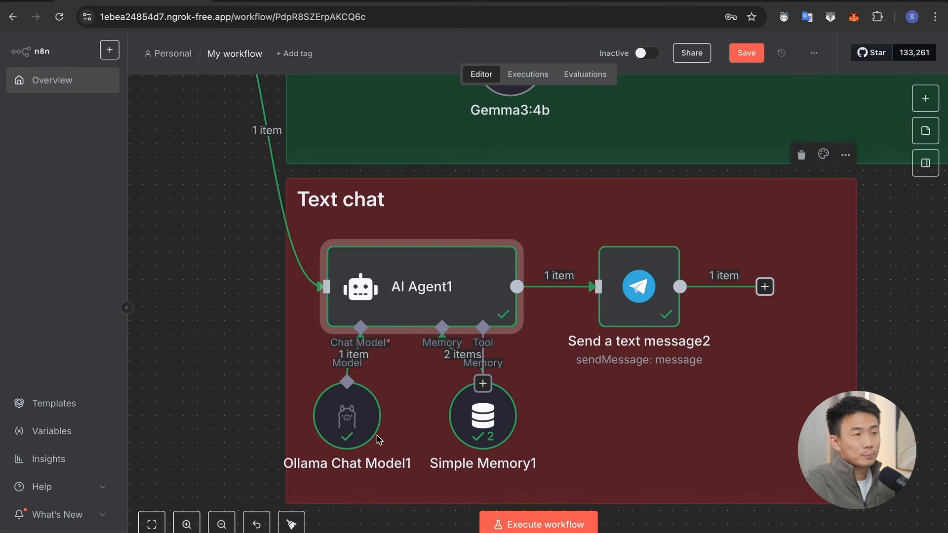
Step: Delete the Ollama Chat Model1 and Simple Memory1 nodes attached to AI Agent1 in the Text chat section
{"action": "left_click", "coordinate": [366, 414]}
{"action": "key", "text": "Delete"}
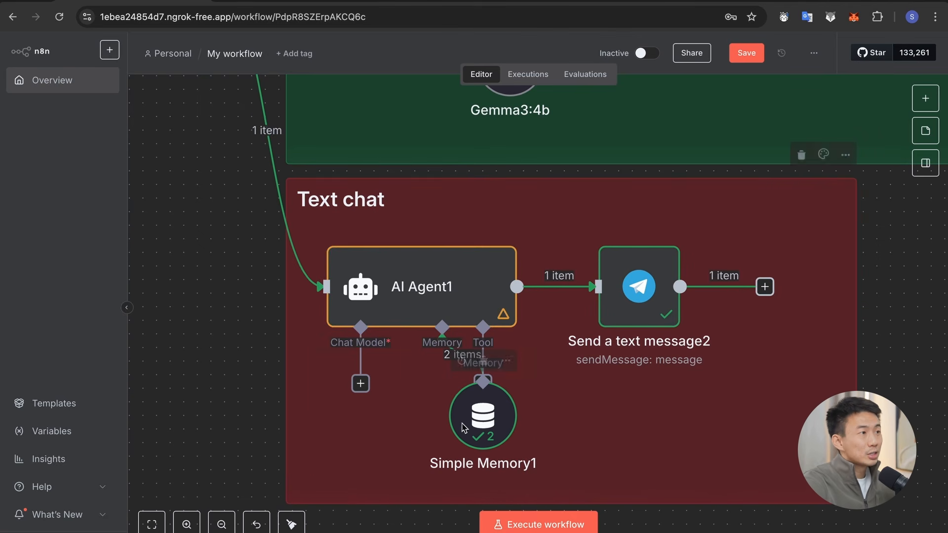
{"action": "left_click", "coordinate": [462, 423]}
{"action": "key", "text": "Delete"}
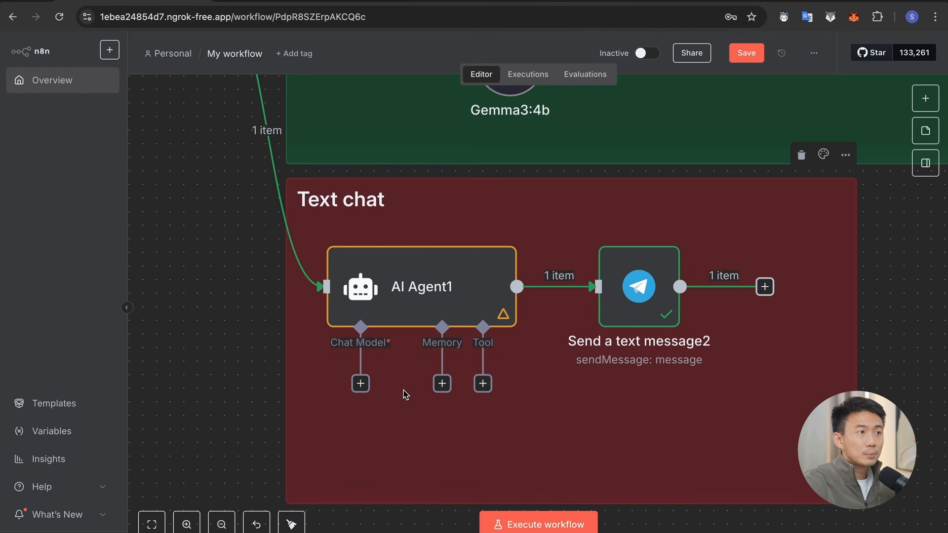
Step: Search the language models for "ollama" and attach an Ollama Chat Model to AI Agent1
{"action": "left_click", "coordinate": [361, 384]}
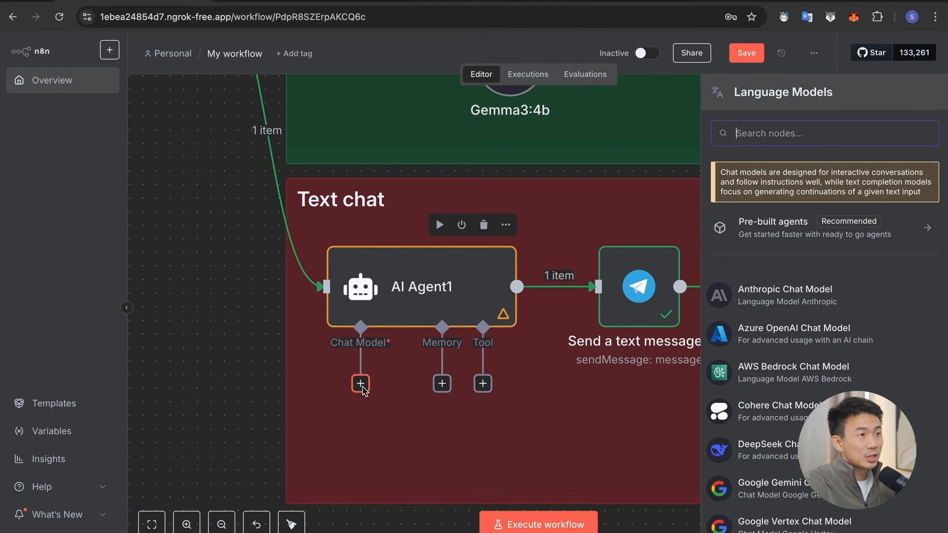
{"action": "type", "text": "ollama"}
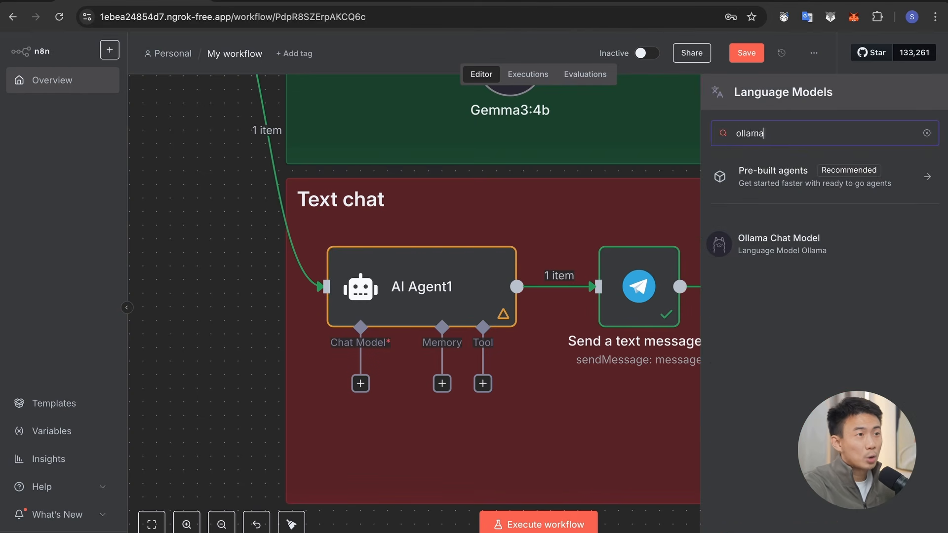
{"action": "left_click", "coordinate": [778, 255]}
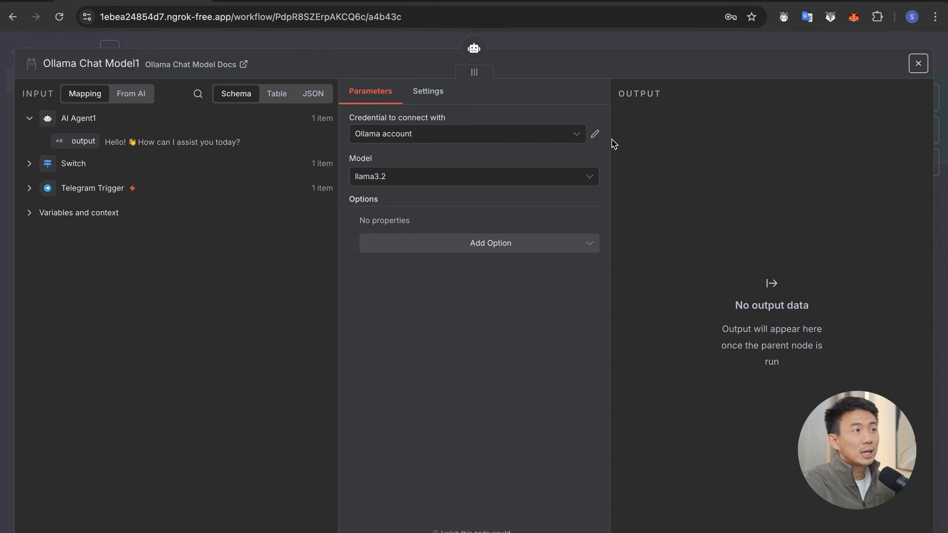
Step: View the chat model's Ollama credential choices and the new credential form, and close the form without saving
{"action": "left_click", "coordinate": [595, 136]}
{"action": "left_click", "coordinate": [429, 64]}
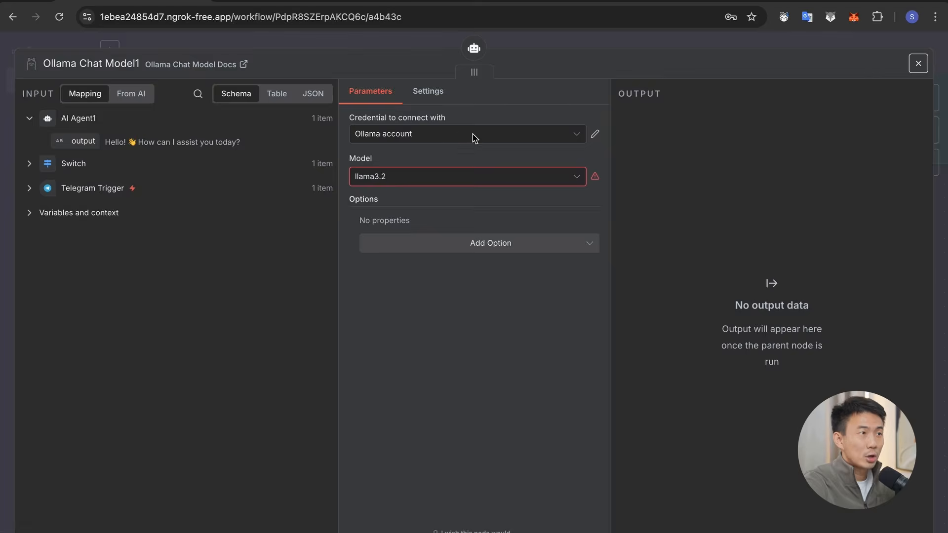
{"action": "left_click", "coordinate": [469, 134]}
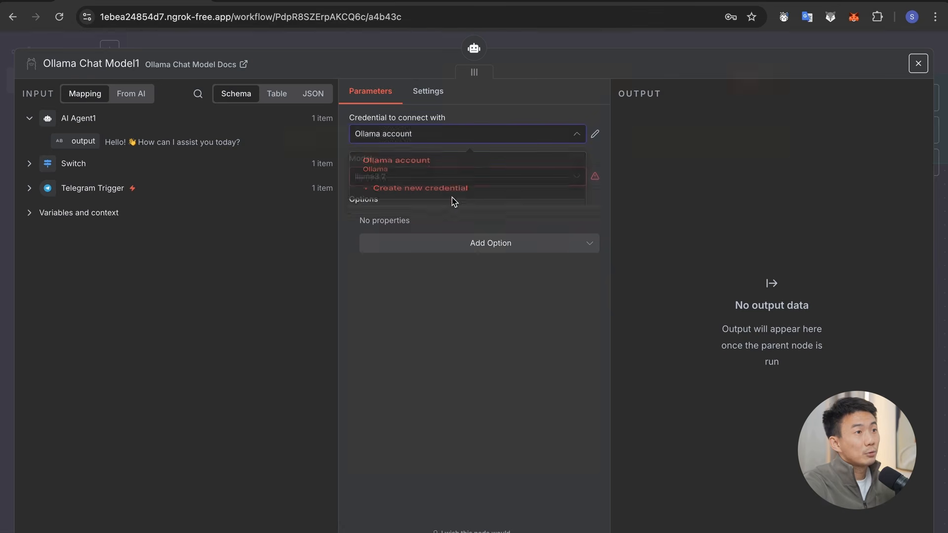
{"action": "left_click", "coordinate": [450, 200]}
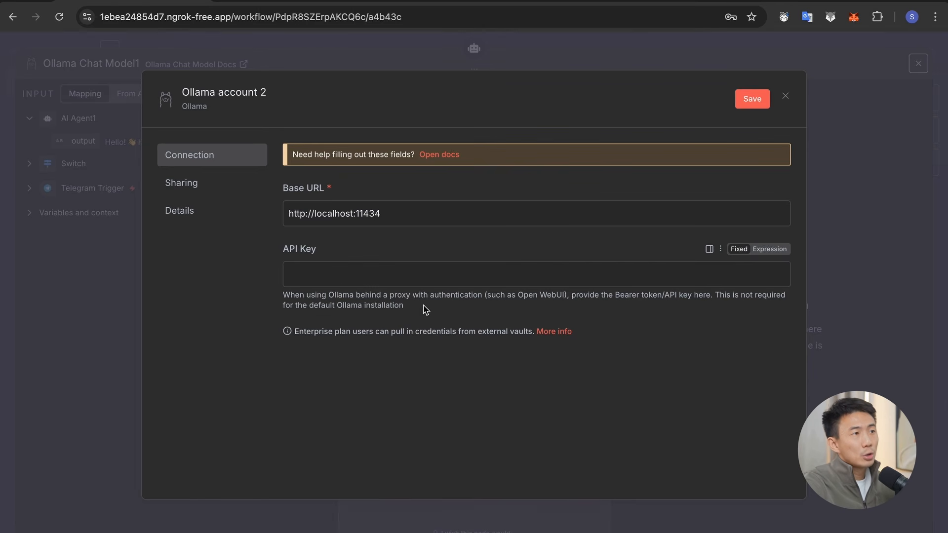
{"action": "left_click", "coordinate": [785, 96]}
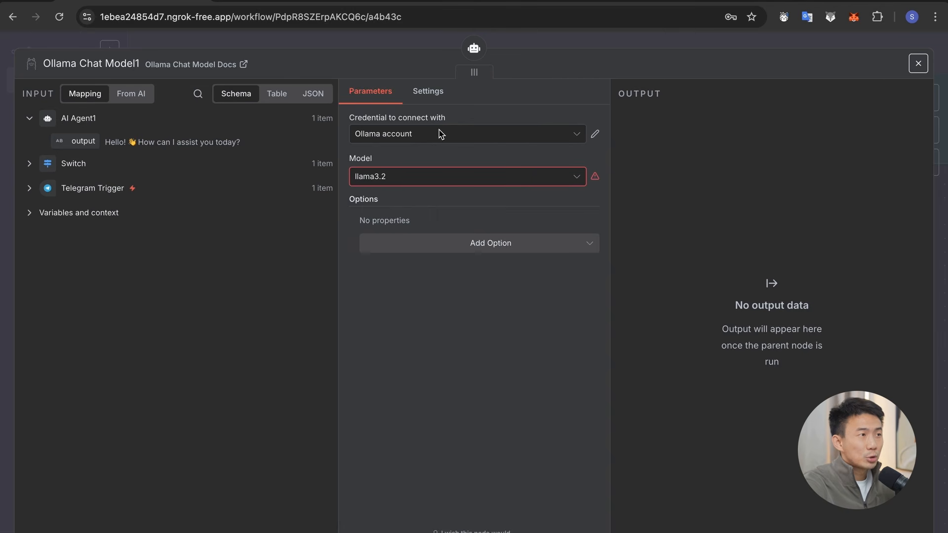
Step: Set the Ollama chat model to gpt-oss:20b and place its node below AI Agent1
{"action": "left_click", "coordinate": [433, 184]}
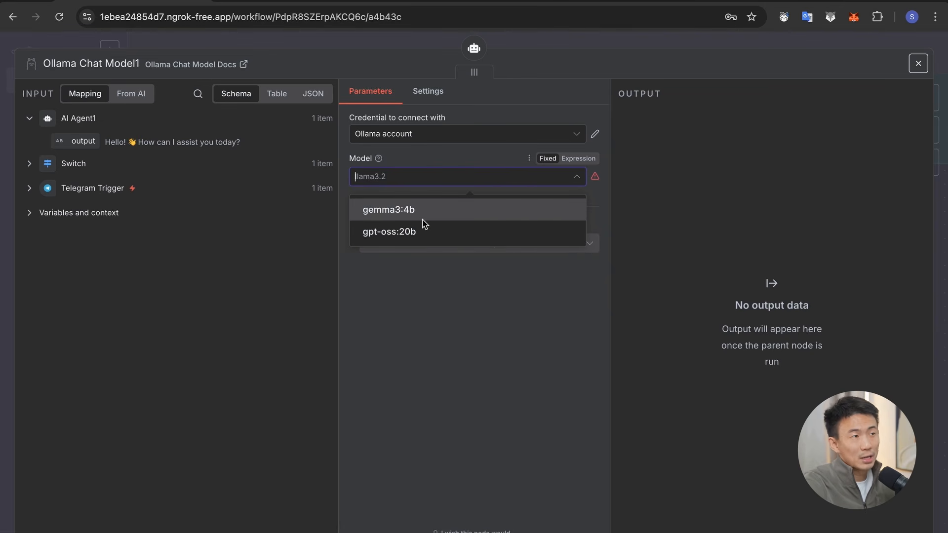
{"action": "left_click", "coordinate": [442, 236]}
{"action": "key", "text": "Escape"}
{"action": "left_click_drag", "start_coordinate": [277, 448], "coordinate": [372, 436]}
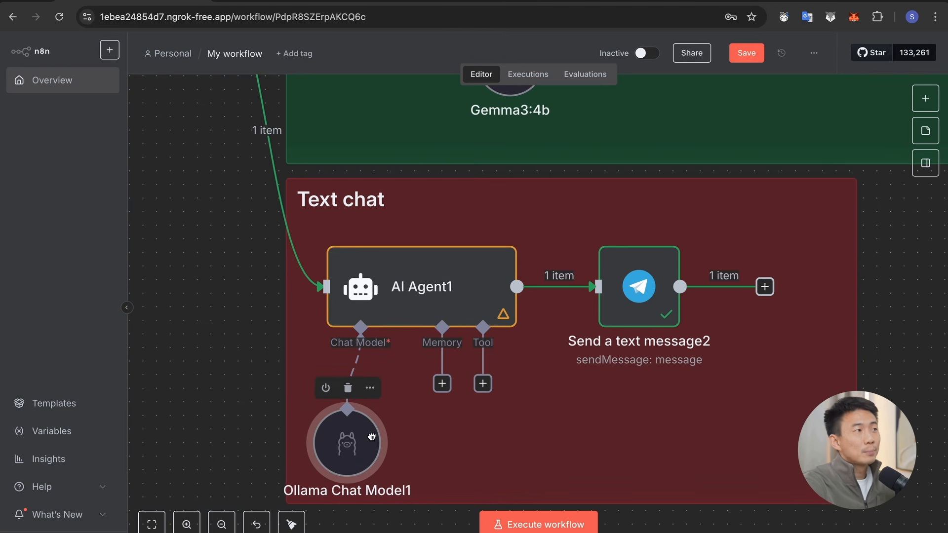
Step: Attach a Simple Memory node to AI Agent1 and set its Session ID to Define below
{"action": "left_click", "coordinate": [441, 384]}
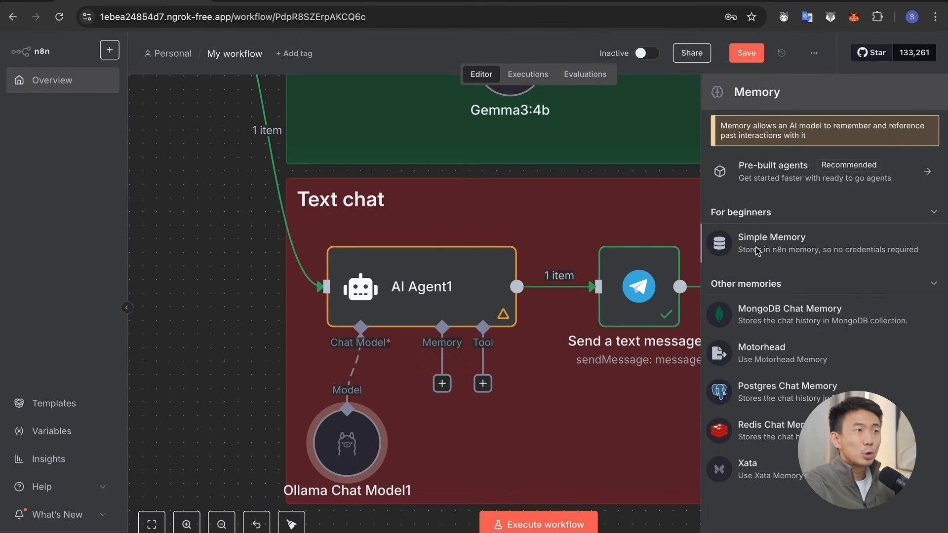
{"action": "left_click", "coordinate": [800, 249]}
{"action": "left_click", "coordinate": [428, 140]}
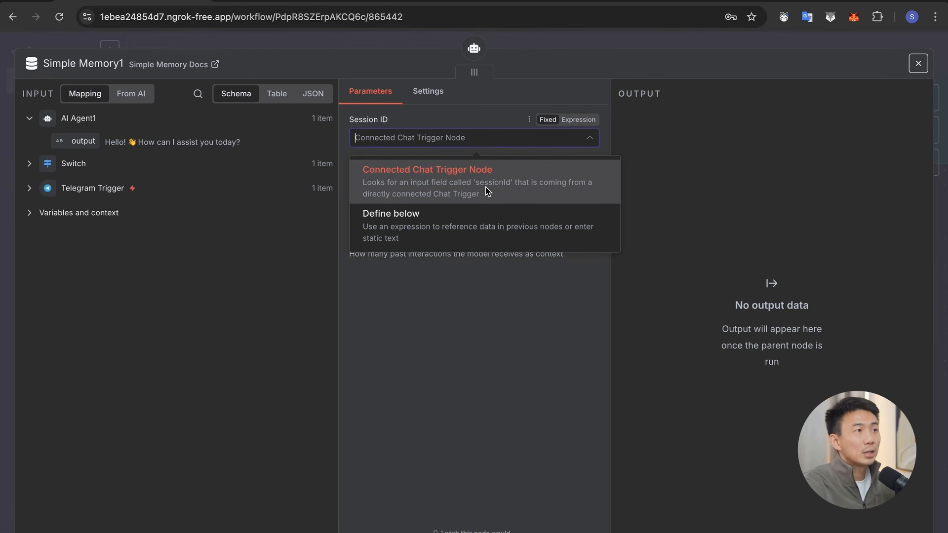
{"action": "left_click", "coordinate": [408, 227]}
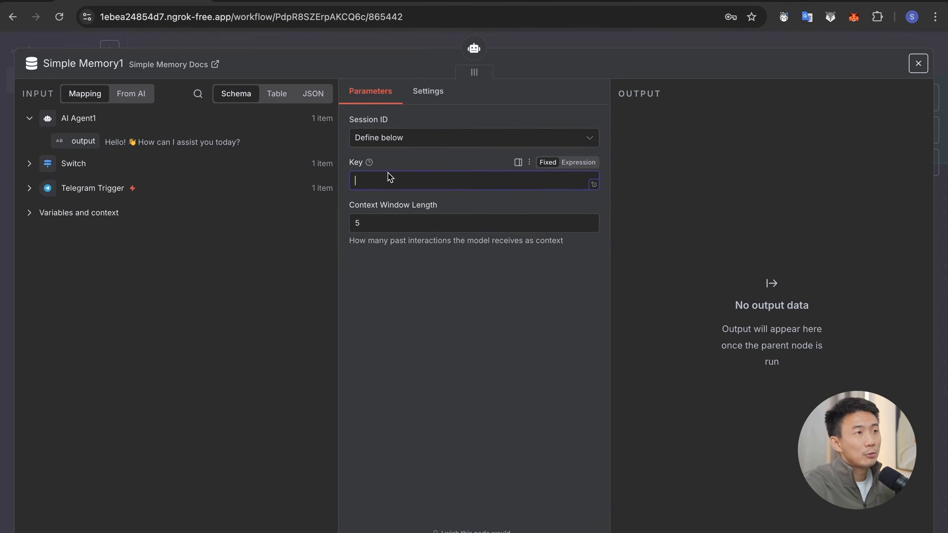
Step: Map the Telegram Trigger's chat id as the memory's session key, leave the context window length as it is and close the node
{"action": "left_click", "coordinate": [29, 188]}
{"action": "scroll", "coordinate": [141, 275], "scroll_direction": "down", "scroll_amount": 1}
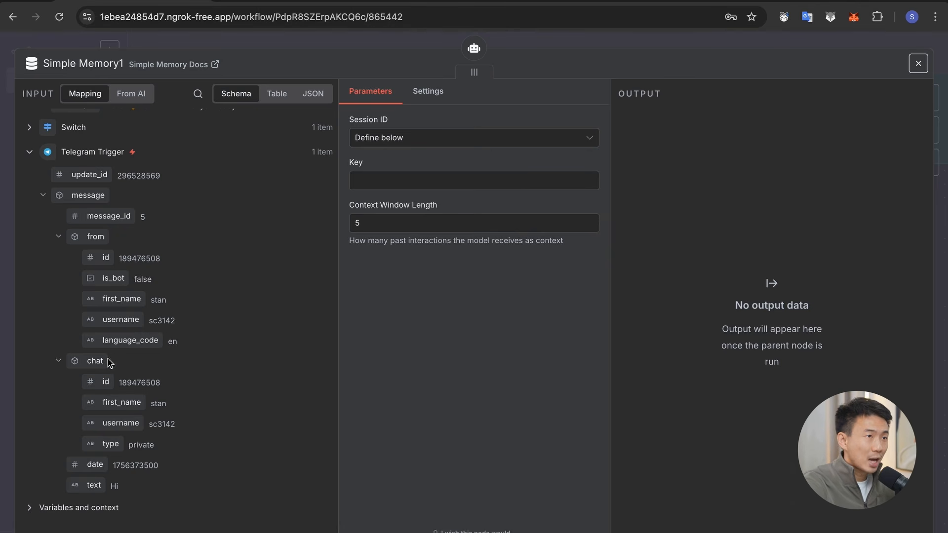
{"action": "left_click_drag", "start_coordinate": [101, 387], "coordinate": [408, 185]}
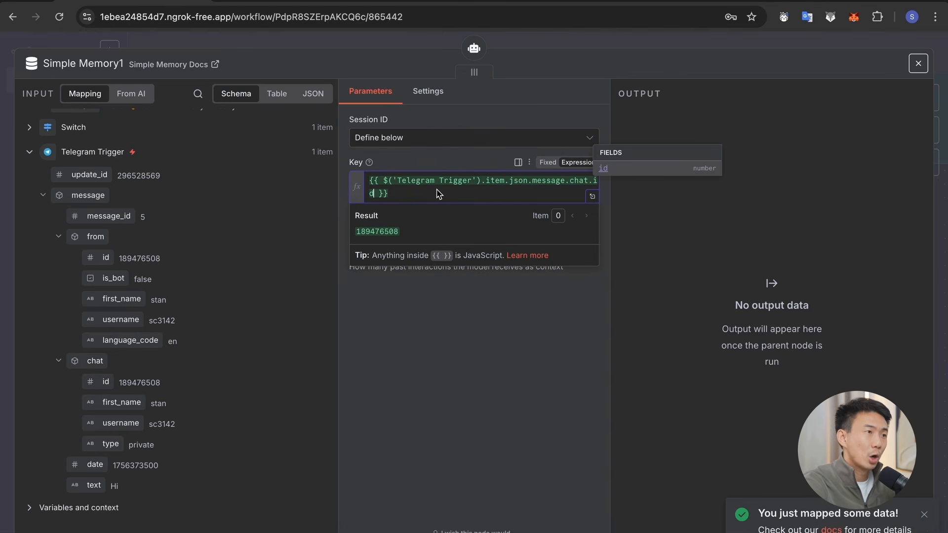
{"action": "left_click", "coordinate": [454, 341]}
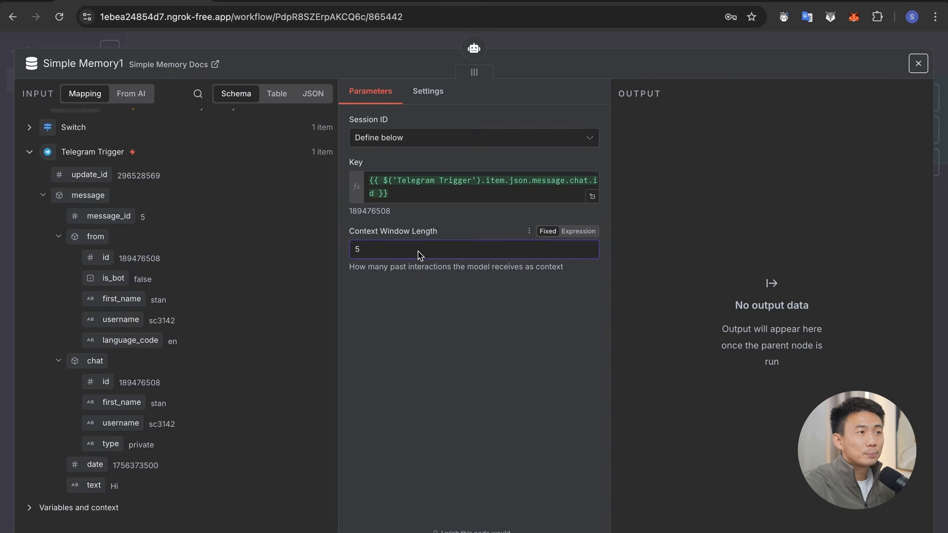
{"action": "key", "text": "Escape"}
Step: Search the node library for "tele" and view the message actions offered by the Telegram node
{"action": "scroll", "coordinate": [539, 474], "scroll_direction": "down", "scroll_amount": 3}
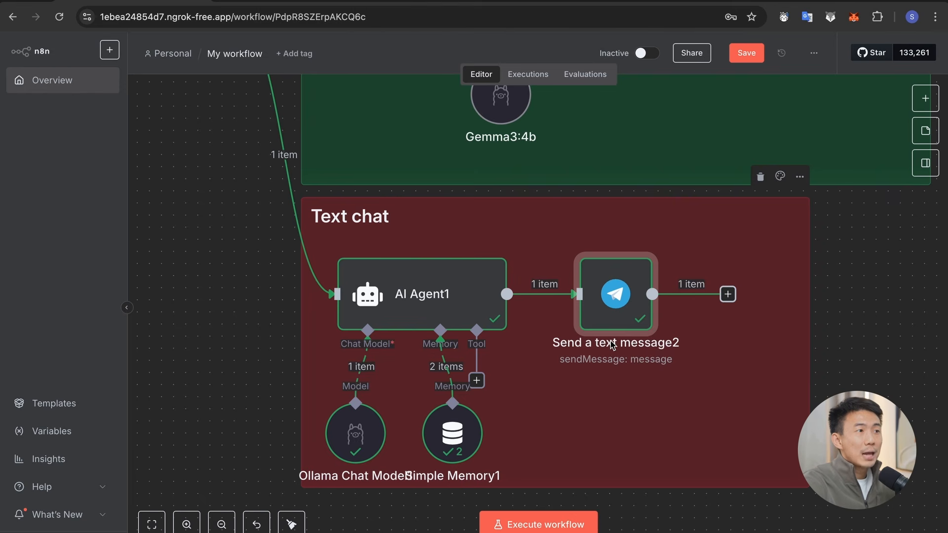
{"action": "left_click", "coordinate": [925, 99]}
{"action": "type", "text": "tele"}
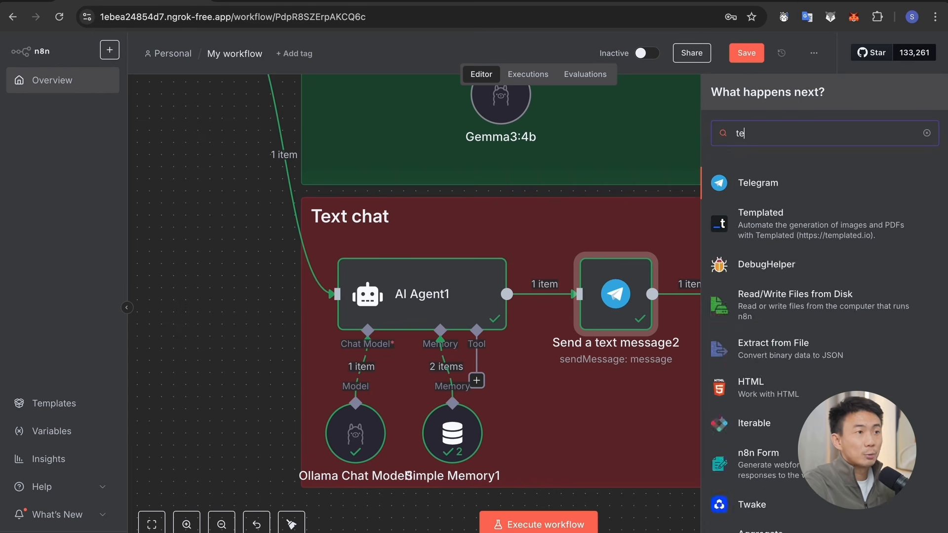
{"action": "left_click", "coordinate": [786, 190]}
{"action": "scroll", "coordinate": [792, 267], "scroll_direction": "down", "scroll_amount": 3}
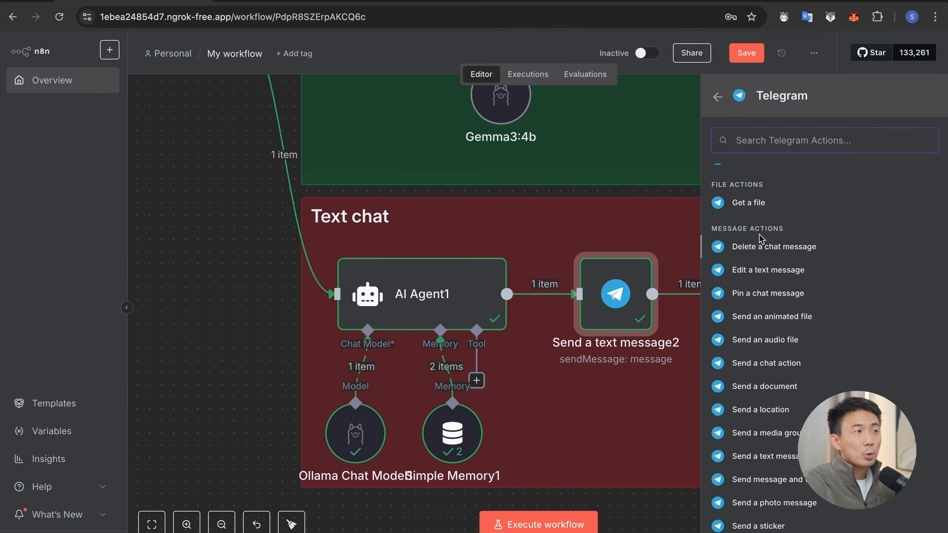
{"action": "scroll", "coordinate": [759, 239], "scroll_direction": "down", "scroll_amount": 1}
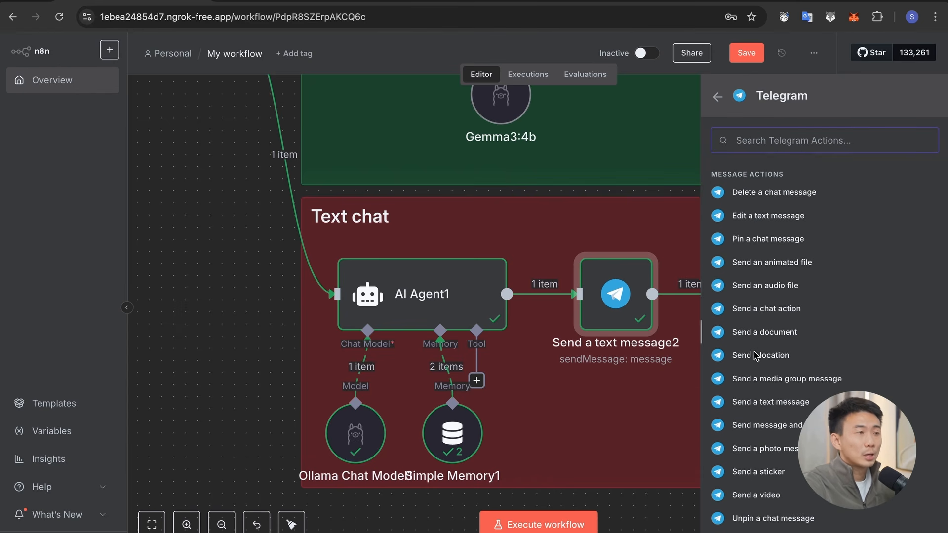
Step: In the Send a text message2 node, map the Telegram Trigger's chat id as Chat ID and AI Agent1's output as Text
{"action": "double_click", "coordinate": [625, 325]}
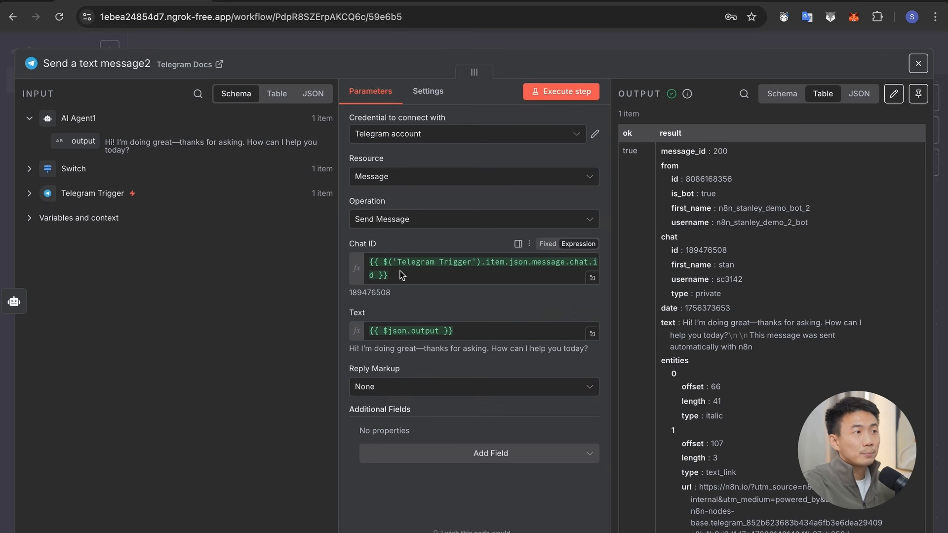
{"action": "left_click", "coordinate": [30, 193]}
{"action": "scroll", "coordinate": [99, 345], "scroll_direction": "down", "scroll_amount": 1}
{"action": "left_click_drag", "start_coordinate": [106, 382], "coordinate": [439, 292]}
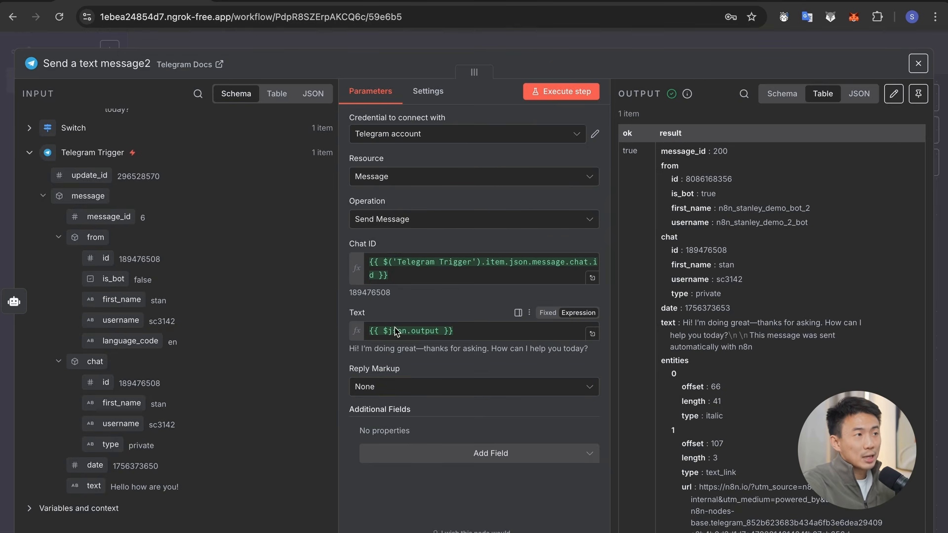
{"action": "scroll", "coordinate": [212, 302], "scroll_direction": "up", "scroll_amount": 1}
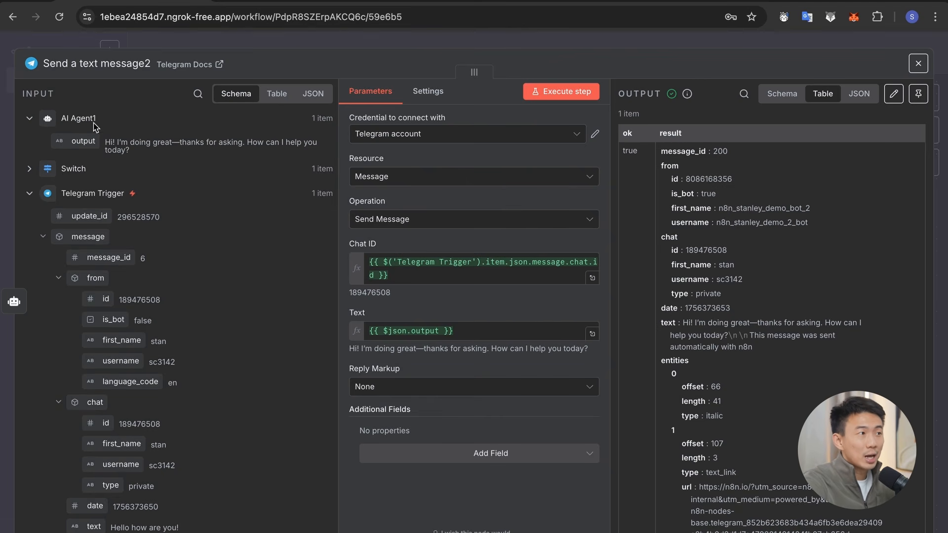
{"action": "left_click_drag", "start_coordinate": [85, 148], "coordinate": [414, 340]}
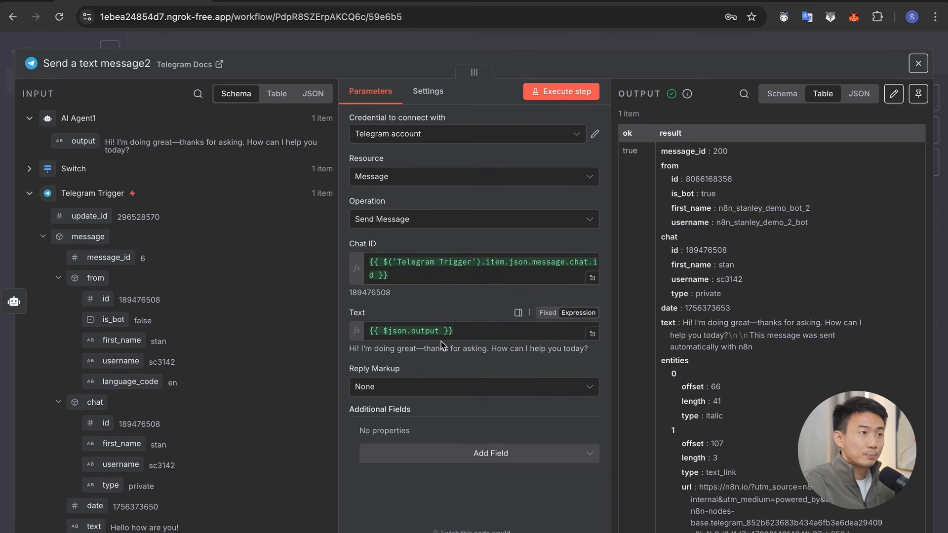
{"action": "left_click", "coordinate": [574, 34]}
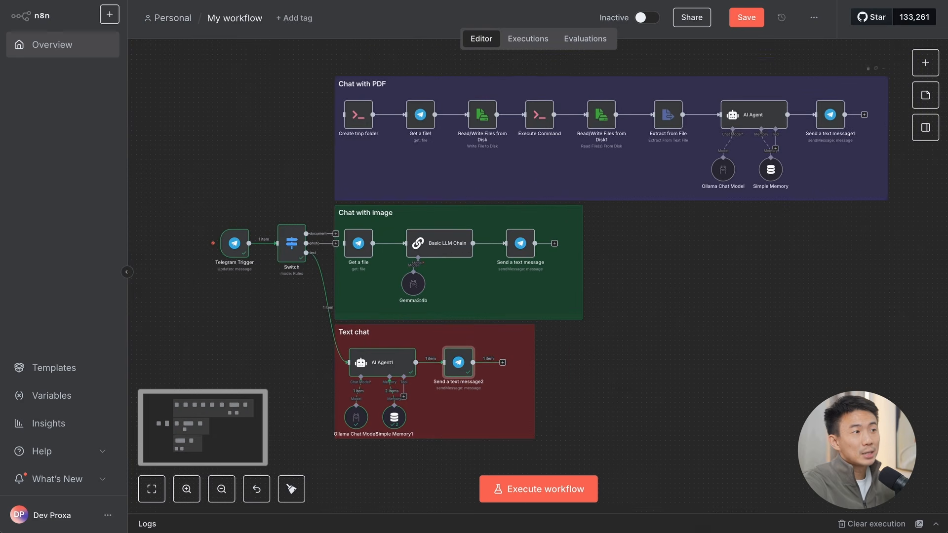
Step: Execute the workflow, send "Hello" to the Telegram bot and watch the run pass through the Text chat section
{"action": "left_click", "coordinate": [533, 490]}
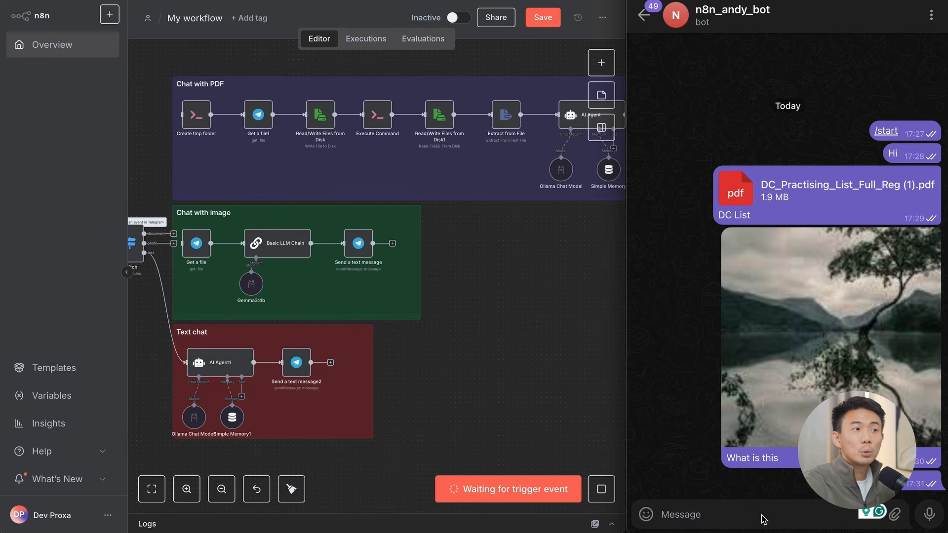
{"action": "left_click", "coordinate": [764, 519]}
{"action": "type", "text": "Hello"}
{"action": "key", "text": "Return"}
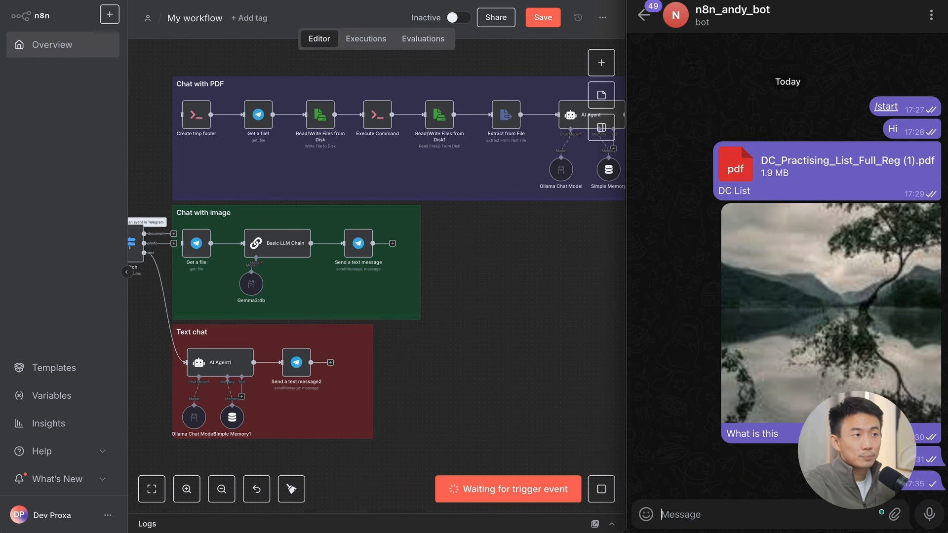
{"action": "scroll", "coordinate": [487, 357], "scroll_direction": "left", "scroll_amount": 5}
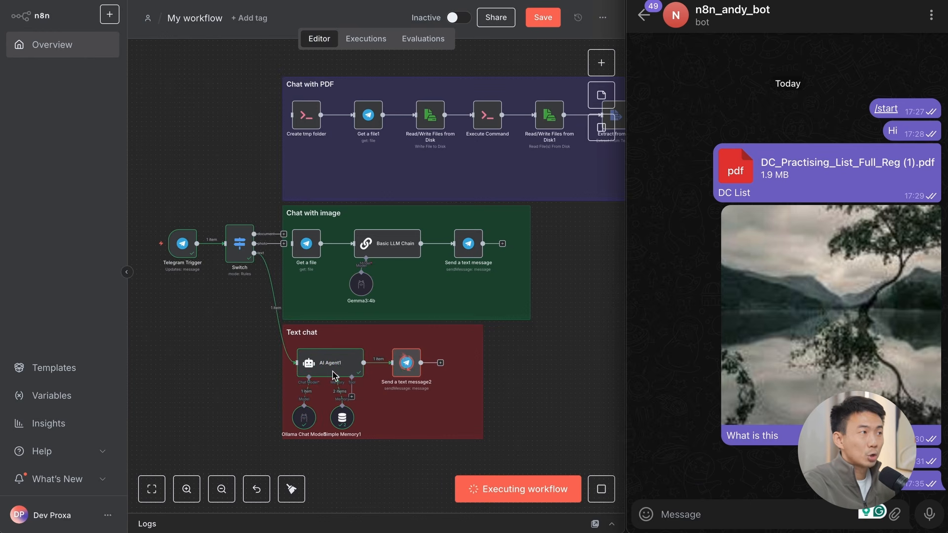
Step: Review the Text chat run up to the bot's reply and inspect the Switch node's document, photo and text branches
{"action": "left_click", "coordinate": [412, 371]}
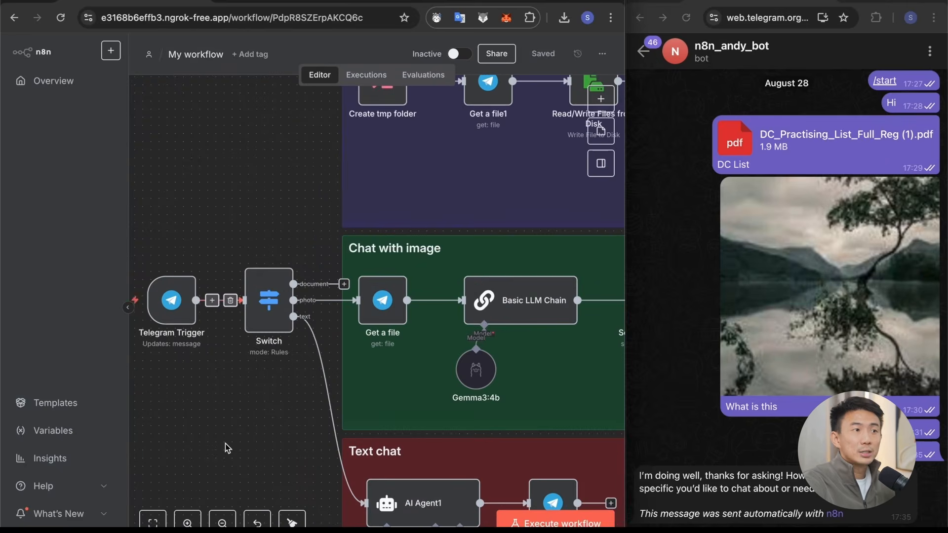
{"action": "key", "text": "minus"}
{"action": "scroll", "coordinate": [249, 393], "scroll_direction": "up", "scroll_amount": 5}
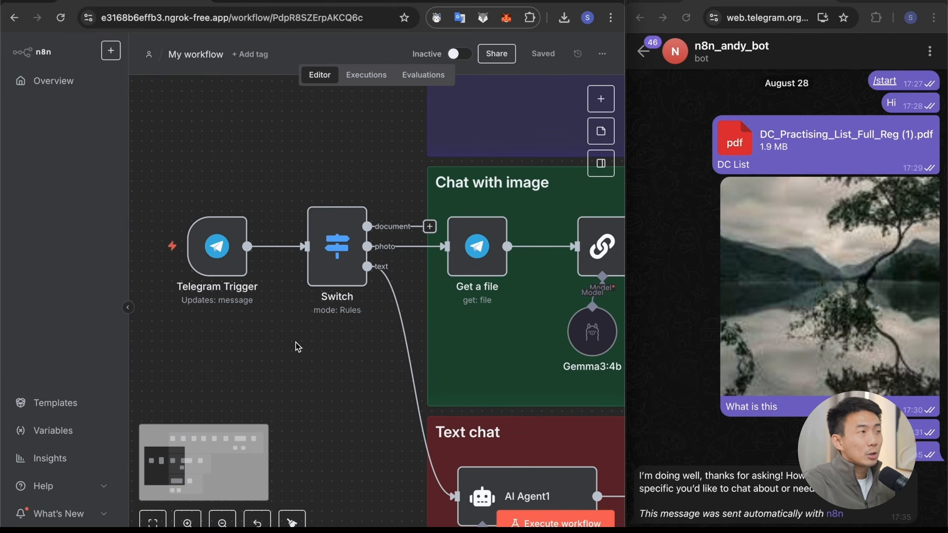
{"action": "scroll", "coordinate": [345, 340], "scroll_direction": "left", "scroll_amount": 1}
{"action": "scroll", "coordinate": [394, 321], "scroll_direction": "right", "scroll_amount": 2}
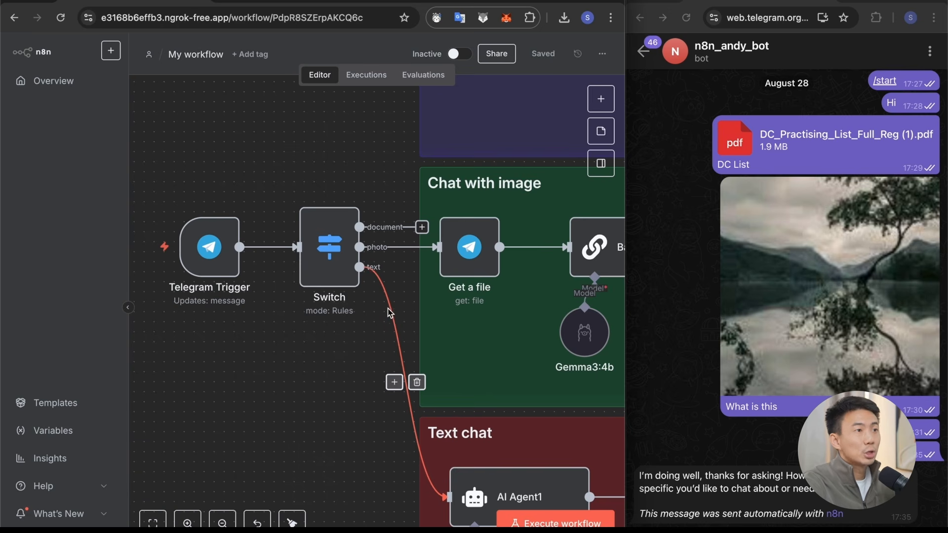
{"action": "mouse_move", "coordinate": [322, 264]}
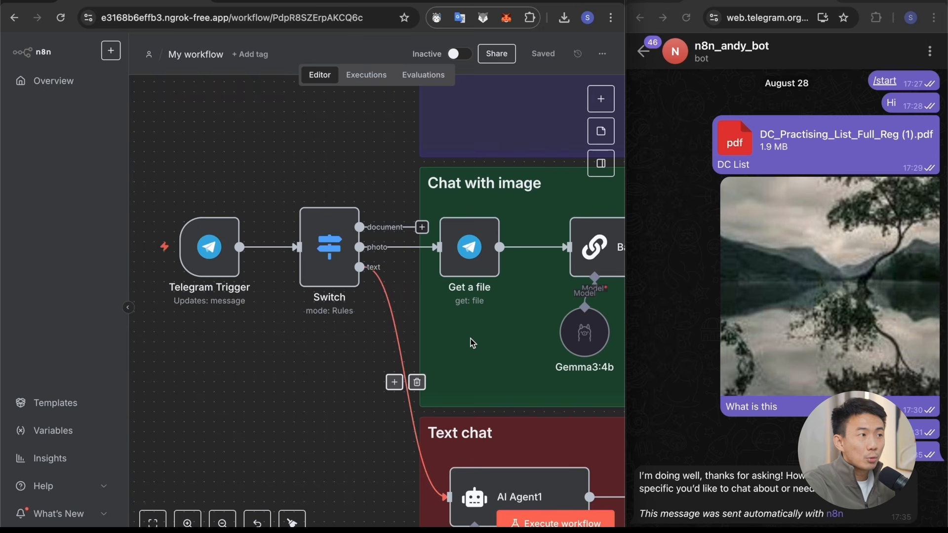
{"action": "scroll", "coordinate": [470, 341], "scroll_direction": "up", "scroll_amount": 3}
{"action": "scroll", "coordinate": [472, 342], "scroll_direction": "right", "scroll_amount": 5}
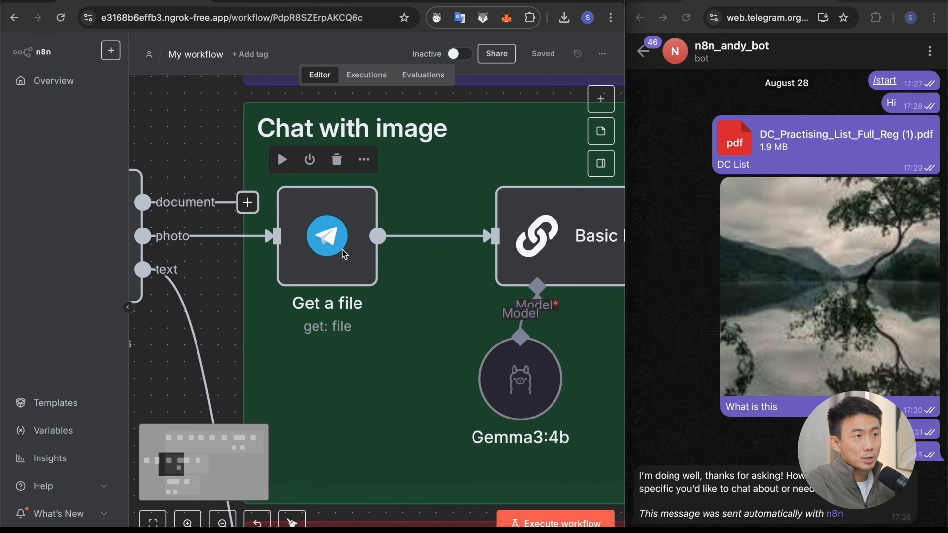
Step: Search the Telegram node's actions for "get" to locate Get a file, and close the node library
{"action": "left_click", "coordinate": [419, 236]}
{"action": "type", "text": "telgram"}
{"action": "left_click", "coordinate": [478, 192]}
{"action": "type", "text": "get"}
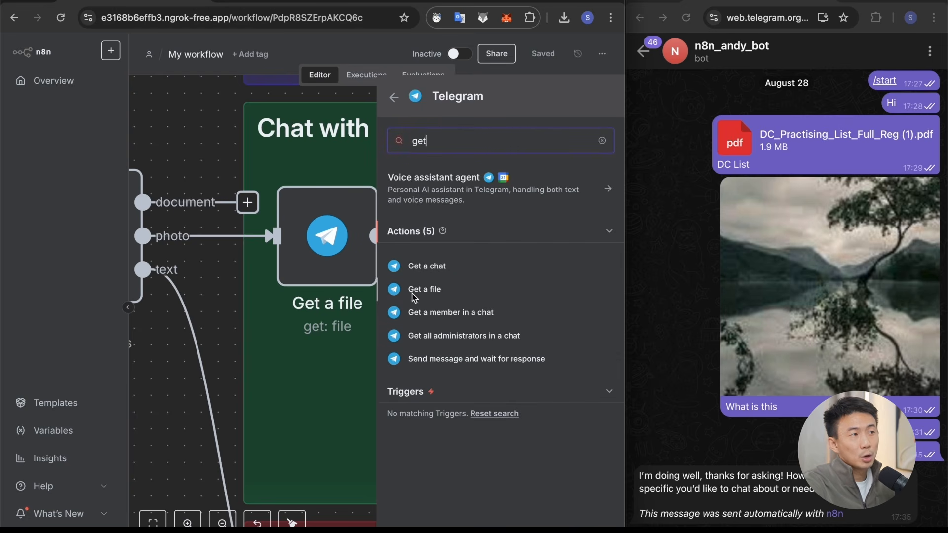
{"action": "key", "text": "Escape"}
{"action": "left_click", "coordinate": [212, 127]}
{"action": "scroll", "coordinate": [231, 391], "scroll_direction": "left", "scroll_amount": 2}
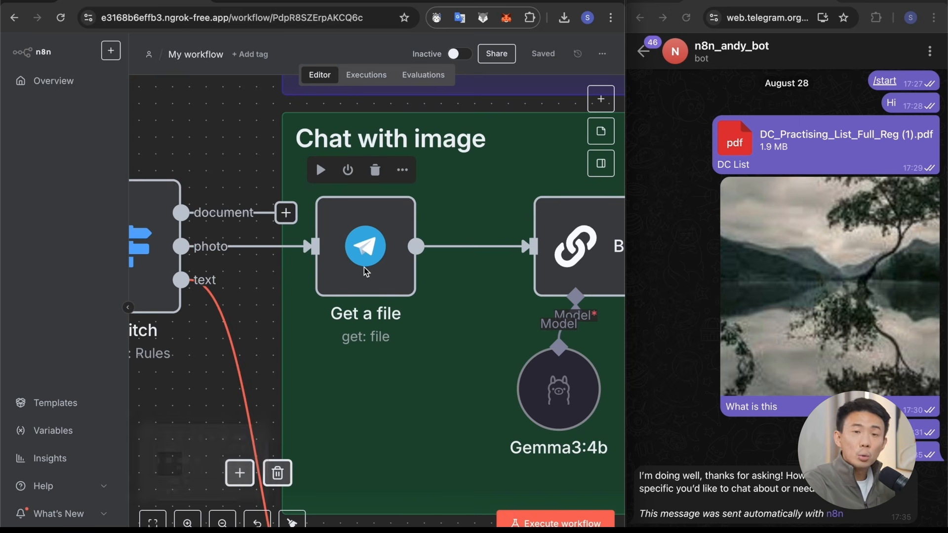
Step: Disconnect Get a file from Basic LLM Chain and test-run the workflow with a lion photo captioned "what is this?" sent to the bot
{"action": "left_click", "coordinate": [498, 248]}
{"action": "scroll", "coordinate": [196, 293], "scroll_direction": "down", "scroll_amount": 3}
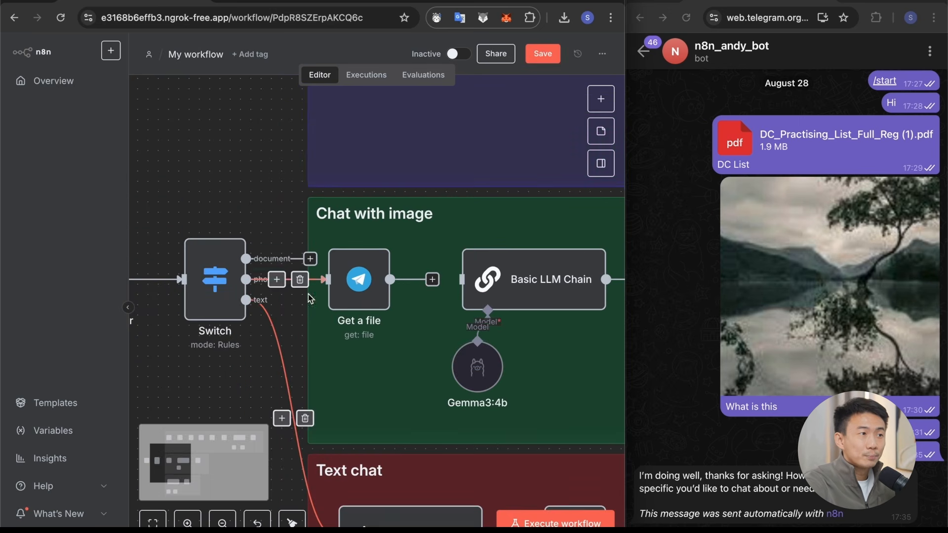
{"action": "left_click", "coordinate": [553, 522]}
{"action": "left_click", "coordinate": [636, 529]}
{"action": "left_click_drag", "start_coordinate": [670, 474], "coordinate": [662, 419]}
{"action": "type", "text": "what is this?"}
{"action": "key", "text": "Return"}
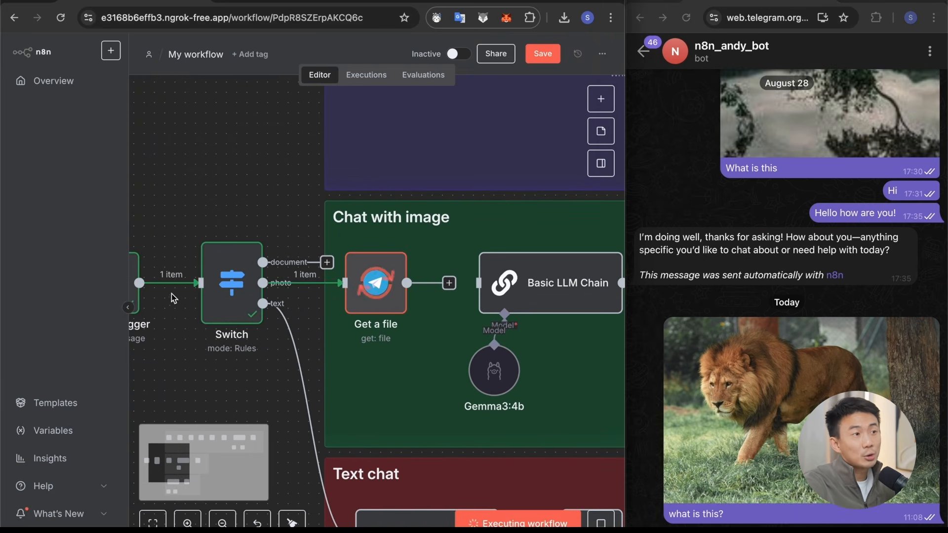
Step: Open the Get a file node and examine the photo entries and caption in the Switch input data
{"action": "mouse_move", "coordinate": [379, 303]}
{"action": "double_click", "coordinate": [378, 303]}
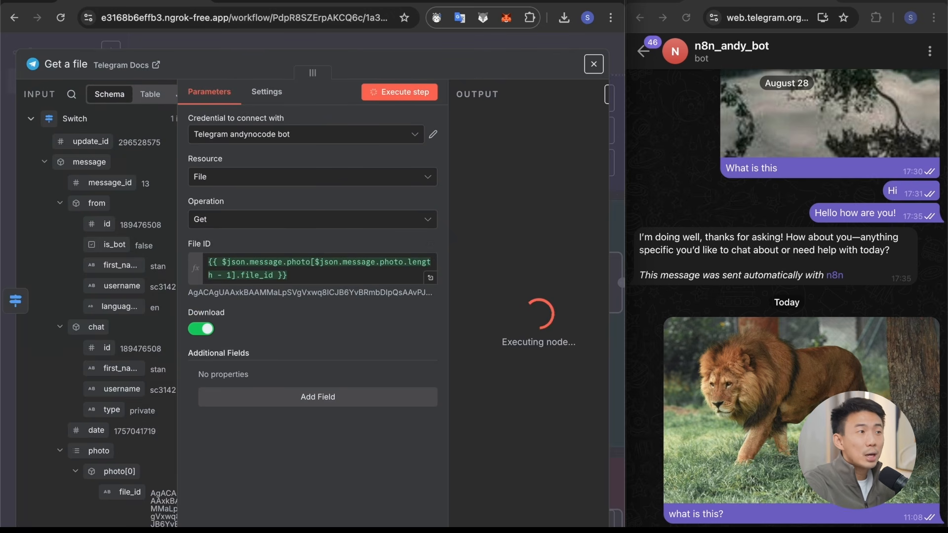
{"action": "key", "text": "ctrl+alt+Return"}
{"action": "left_click", "coordinate": [59, 203]}
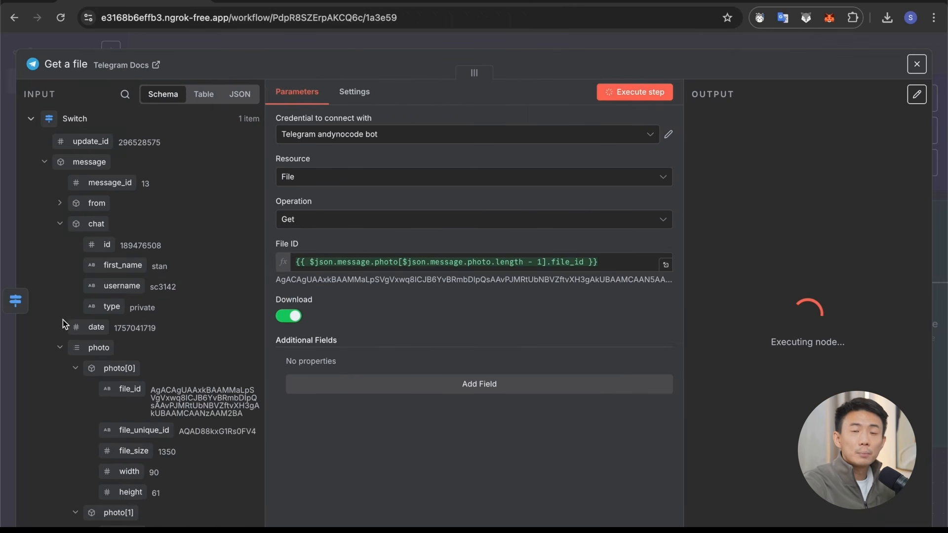
{"action": "left_click", "coordinate": [60, 347]}
{"action": "left_click", "coordinate": [60, 224]}
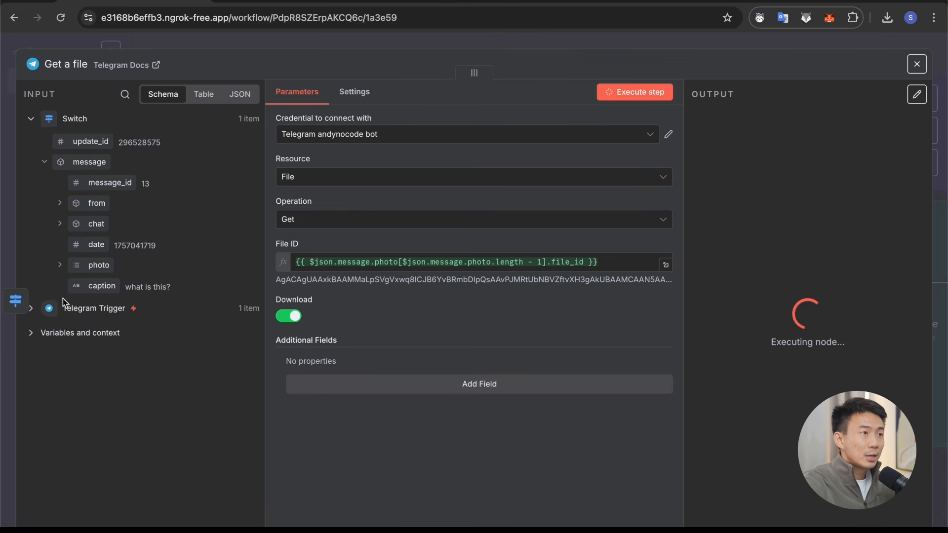
{"action": "left_click", "coordinate": [60, 265]}
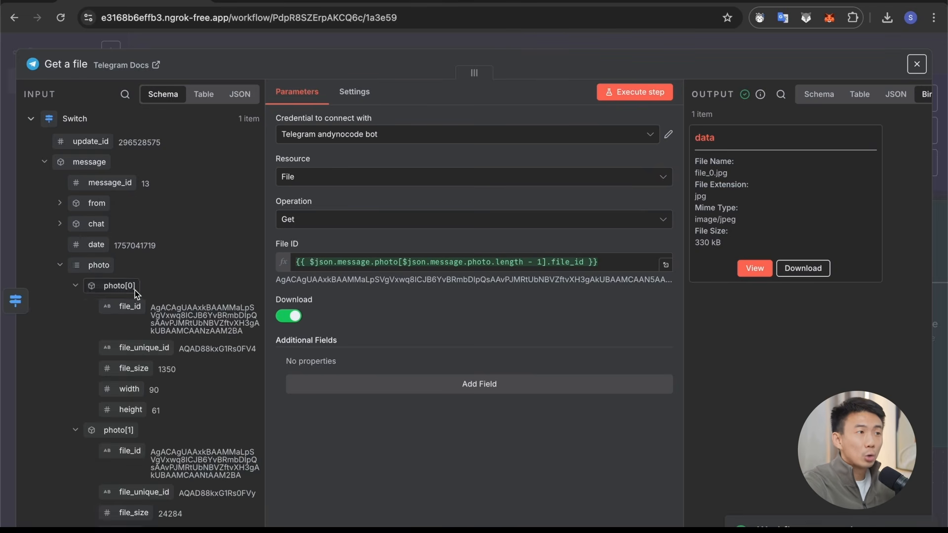
{"action": "scroll", "coordinate": [135, 290], "scroll_direction": "down", "scroll_amount": 3}
{"action": "scroll", "coordinate": [92, 224], "scroll_direction": "up", "scroll_amount": 1}
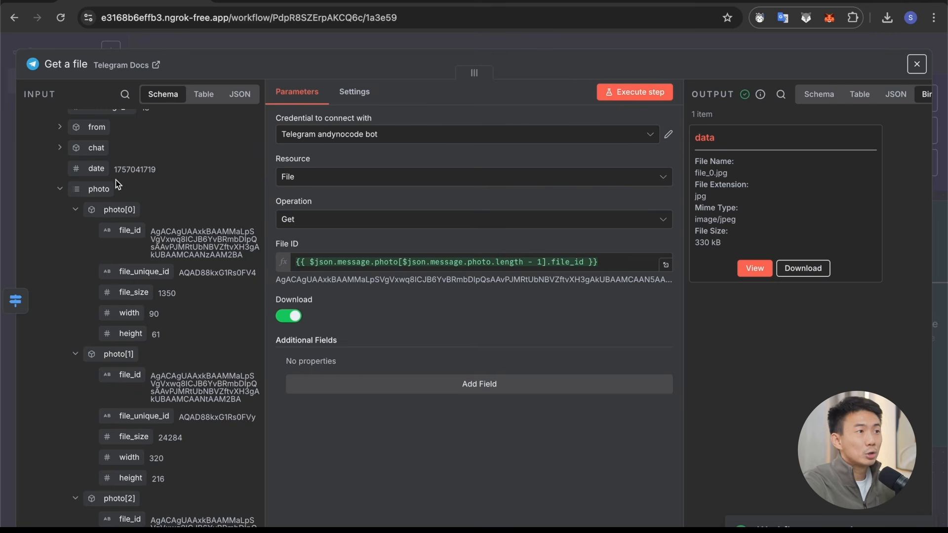
{"action": "scroll", "coordinate": [118, 350], "scroll_direction": "down", "scroll_amount": 6}
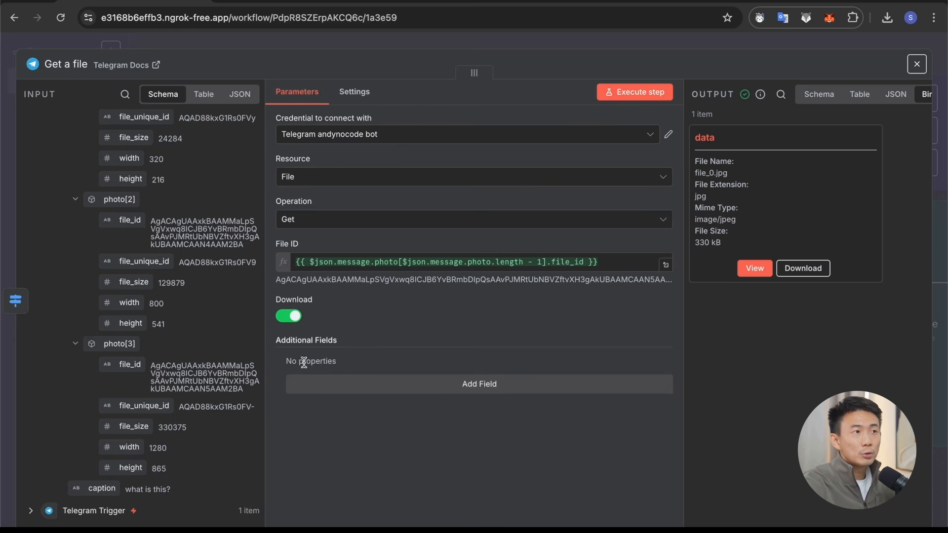
Step: Clear the File ID expression and map the photo[3] item from the Switch input into it
{"action": "left_click", "coordinate": [349, 262]}
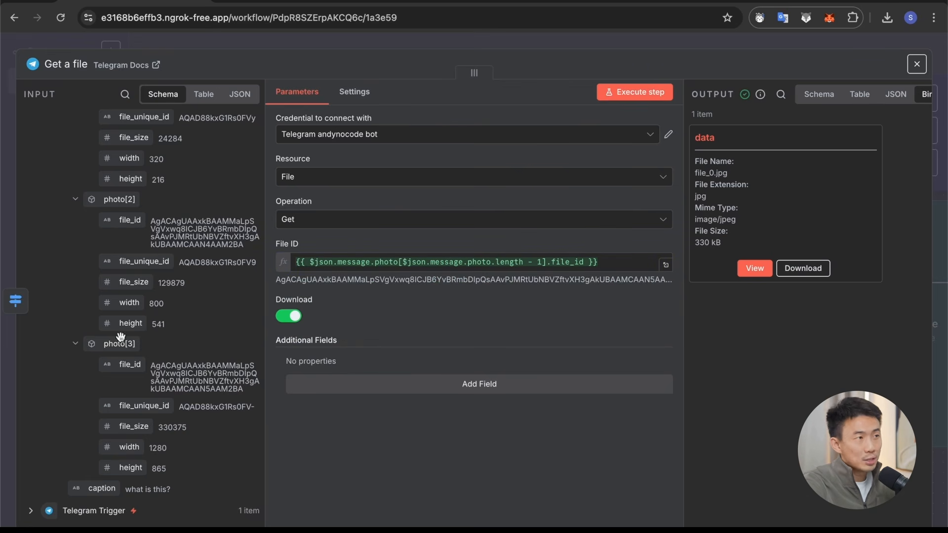
{"action": "left_click", "coordinate": [632, 261]}
{"action": "key", "text": "ctrl+a"}
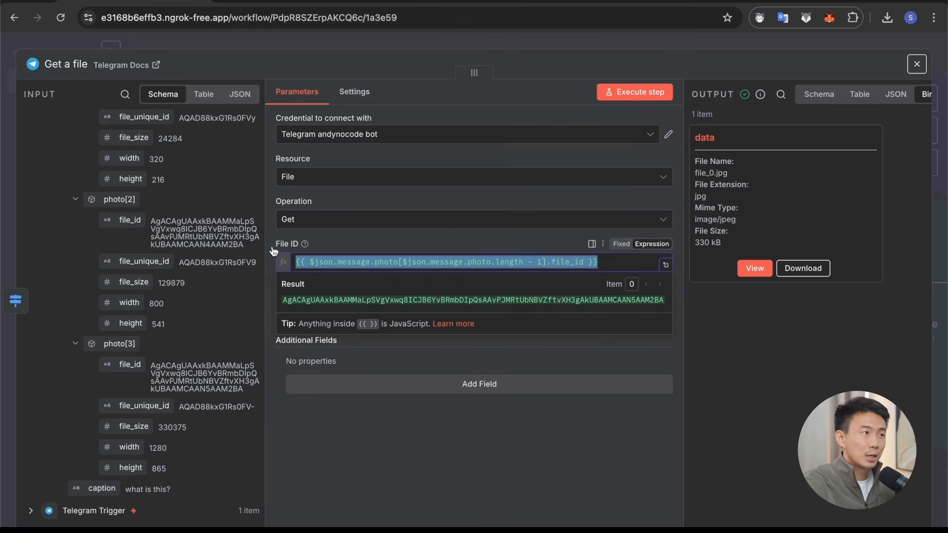
{"action": "key", "text": "BackSpace"}
{"action": "left_click", "coordinate": [176, 346]}
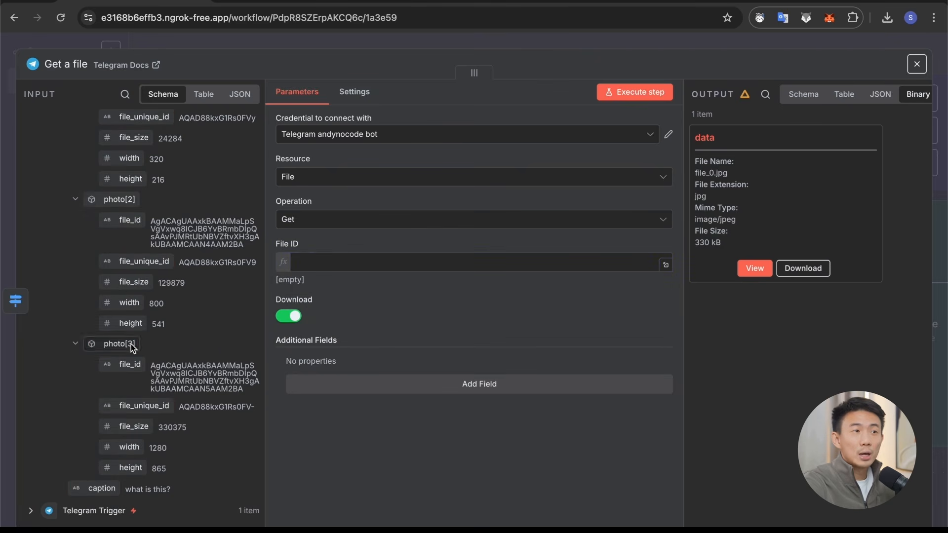
{"action": "left_click_drag", "start_coordinate": [126, 362], "coordinate": [408, 265]}
Step: Replace the index 3 in the File ID expression with $json.message.photo.length
{"action": "double_click", "coordinate": [405, 262]}
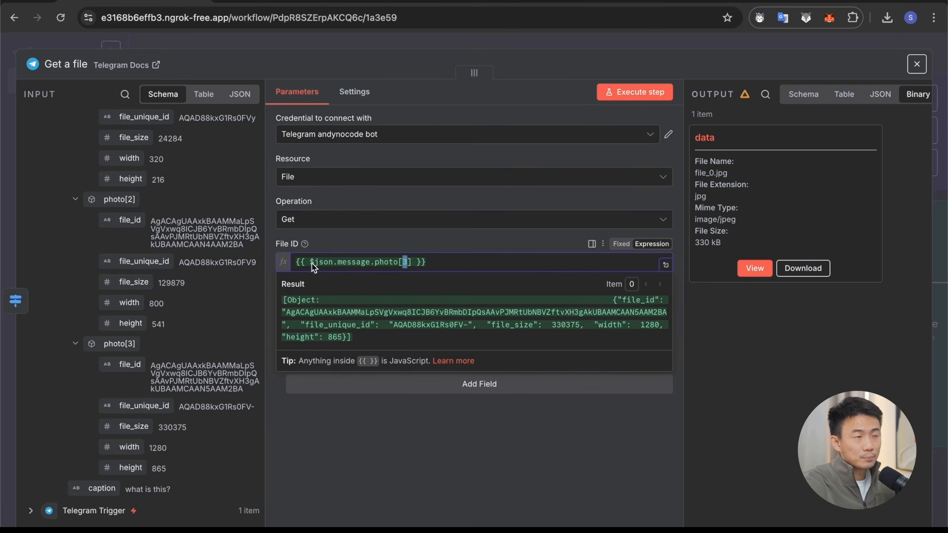
{"action": "key", "text": "super+c"}
{"action": "left_click", "coordinate": [407, 261]}
{"action": "key", "text": "BackSpace"}
{"action": "key", "text": "super+v"}
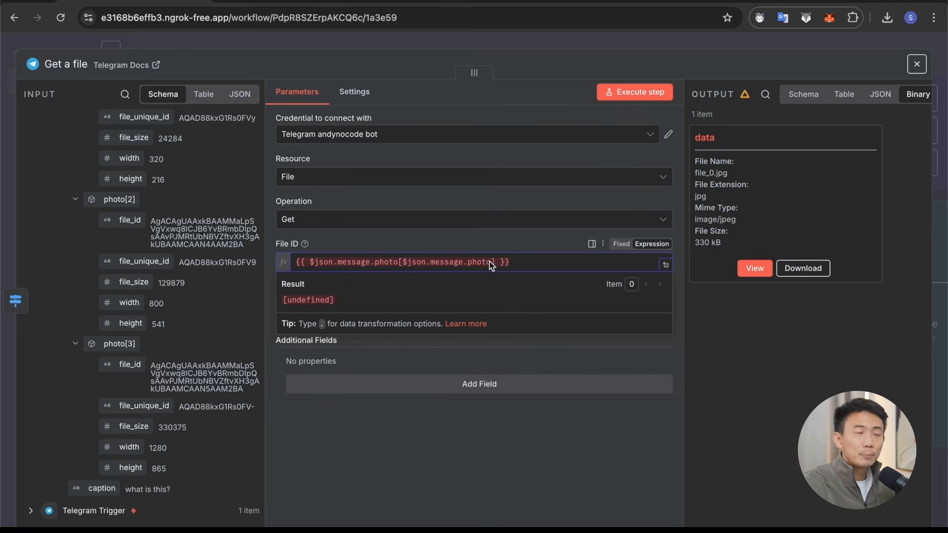
{"action": "type", "text": ".le"}
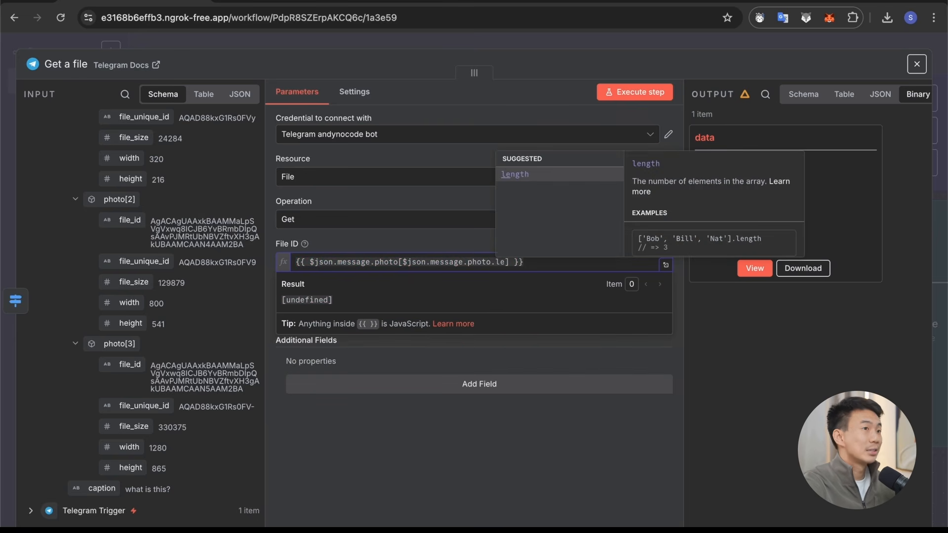
{"action": "type", "text": "ngth"}
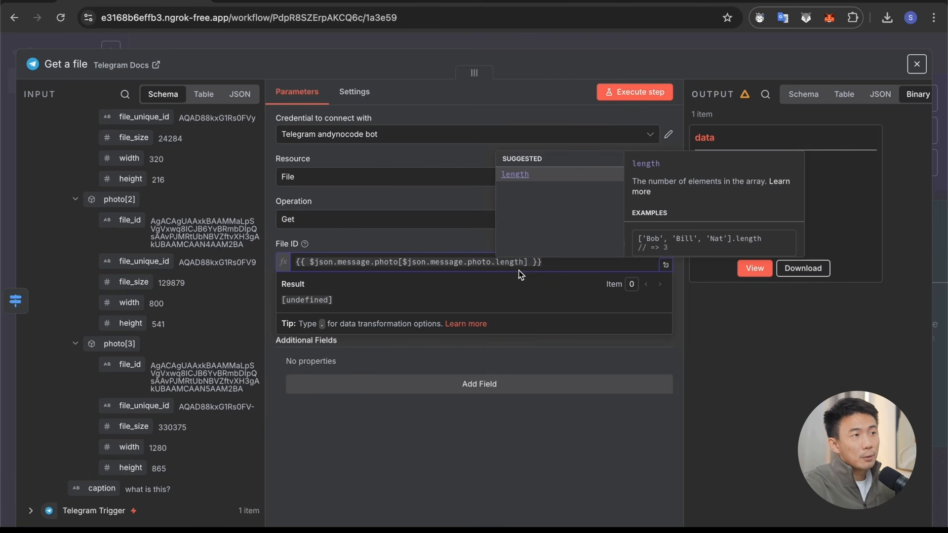
Step: Compare the photo array's indices with its length and subtract 1 from the length in the File ID expression's index
{"action": "scroll", "coordinate": [97, 271], "scroll_direction": "up", "scroll_amount": 6}
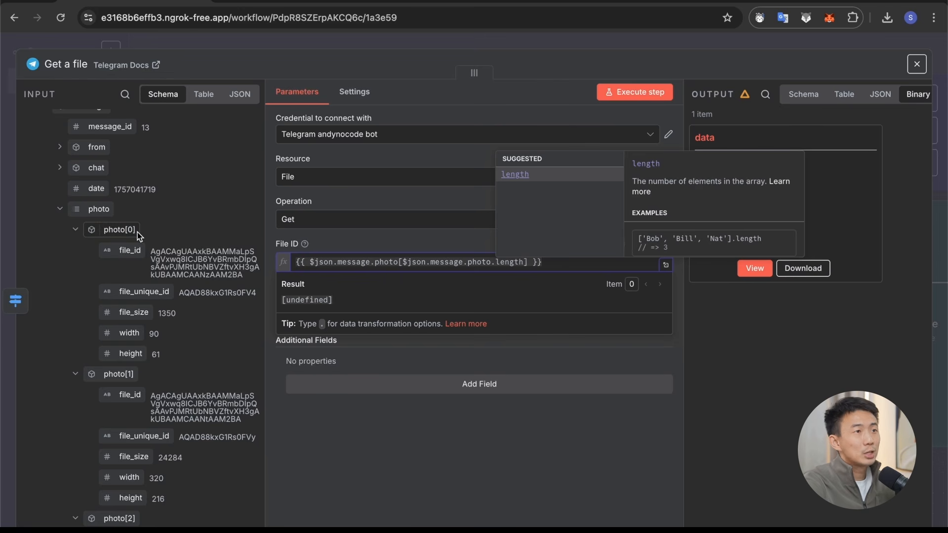
{"action": "scroll", "coordinate": [137, 232], "scroll_direction": "down", "scroll_amount": 2}
{"action": "scroll", "coordinate": [137, 232], "scroll_direction": "down", "scroll_amount": 3}
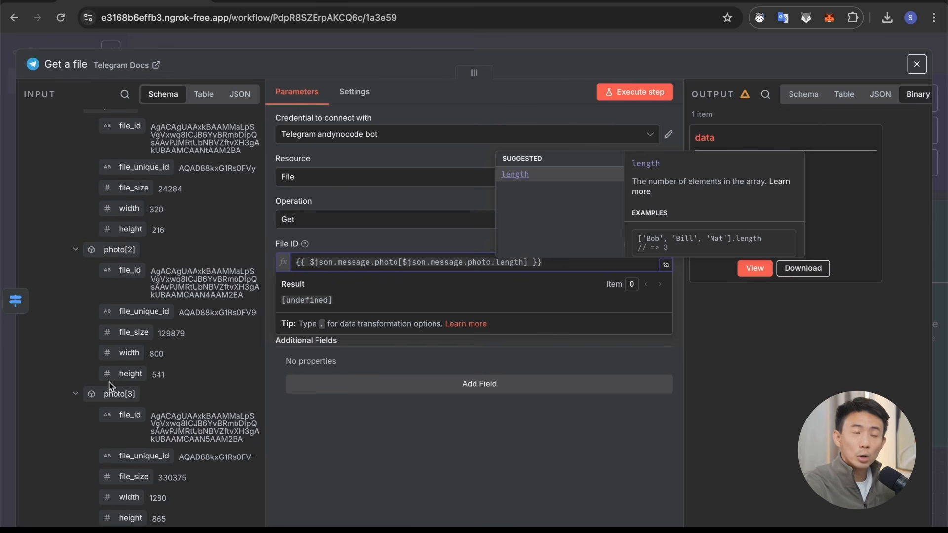
{"action": "left_click_drag", "start_coordinate": [523, 264], "coordinate": [399, 267]}
{"action": "scroll", "coordinate": [211, 348], "scroll_direction": "up", "scroll_amount": 3}
{"action": "left_click", "coordinate": [482, 262]}
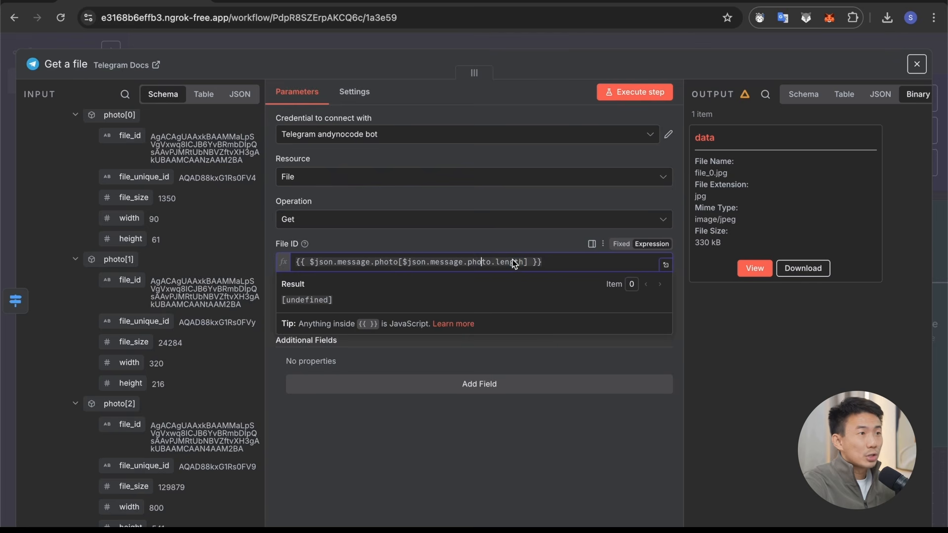
{"action": "left_click", "coordinate": [525, 261]}
{"action": "scroll", "coordinate": [190, 246], "scroll_direction": "up", "scroll_amount": 3}
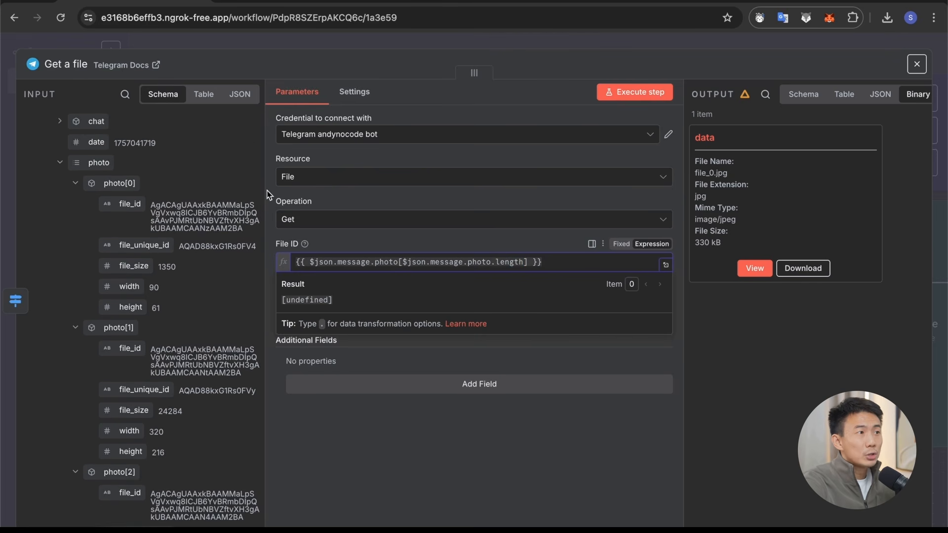
{"action": "type", "text": "- 1"}
Step: Preview $json.message.photo.length - 1 alone as the File ID expression, compare it with the photo indices and undo the replacement
{"action": "left_click_drag", "start_coordinate": [403, 262], "coordinate": [542, 264]}
{"action": "key", "text": "super+x"}
{"action": "left_click_drag", "start_coordinate": [310, 262], "coordinate": [411, 265]}
{"action": "key", "text": "super+v"}
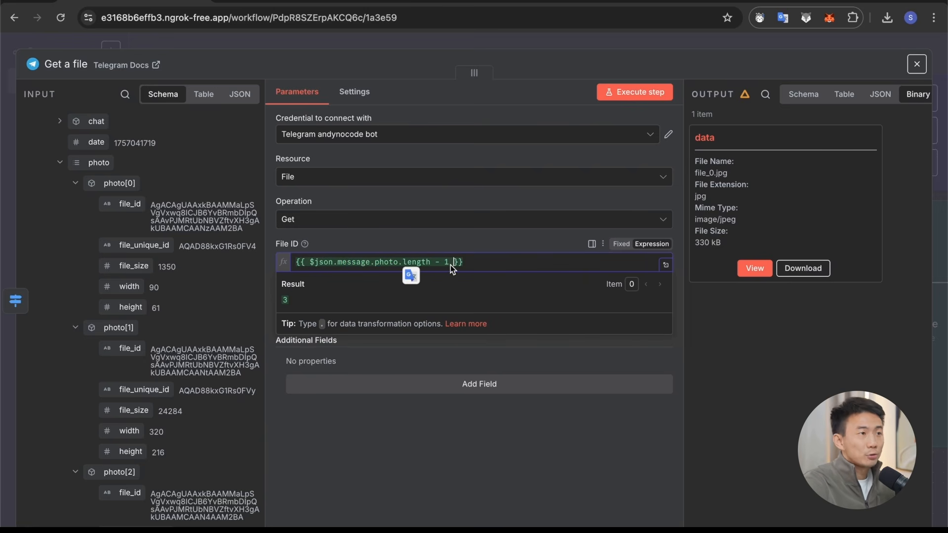
{"action": "scroll", "coordinate": [252, 331], "scroll_direction": "down", "scroll_amount": 6}
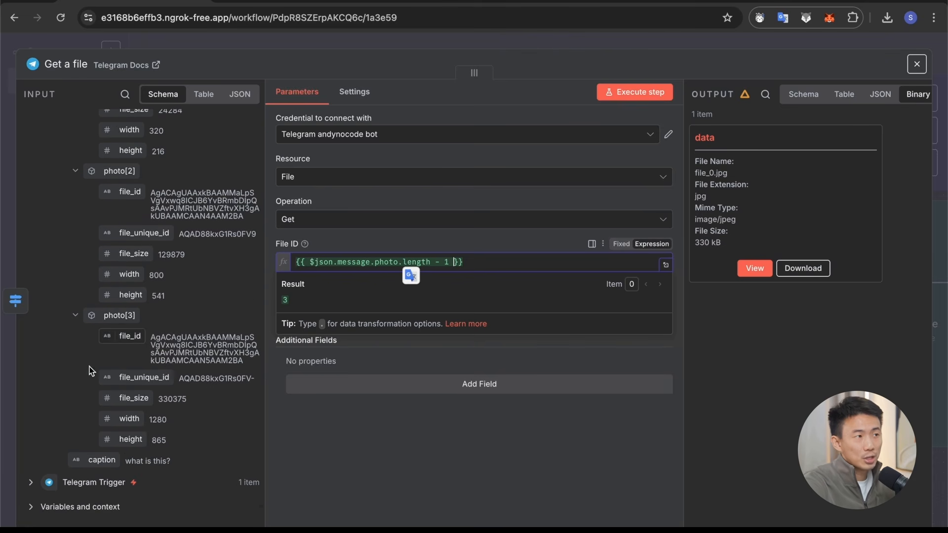
{"action": "key", "text": "super+z"}
{"action": "key", "text": "super+z"}
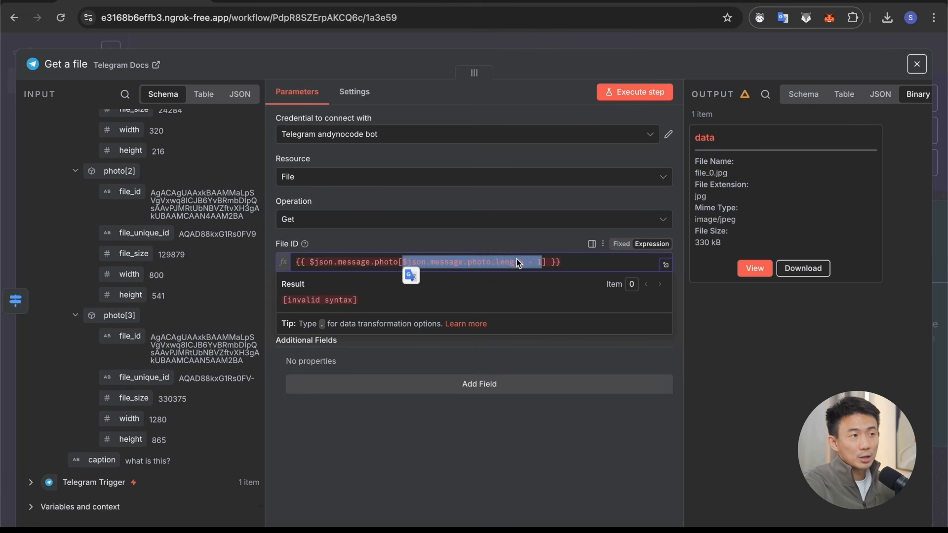
Step: Append .file_id to complete the File ID expression as {{ $json.message.photo[$json.message.photo.length - 1].file_id }}
{"action": "left_click", "coordinate": [190, 355]}
{"action": "left_click", "coordinate": [547, 263]}
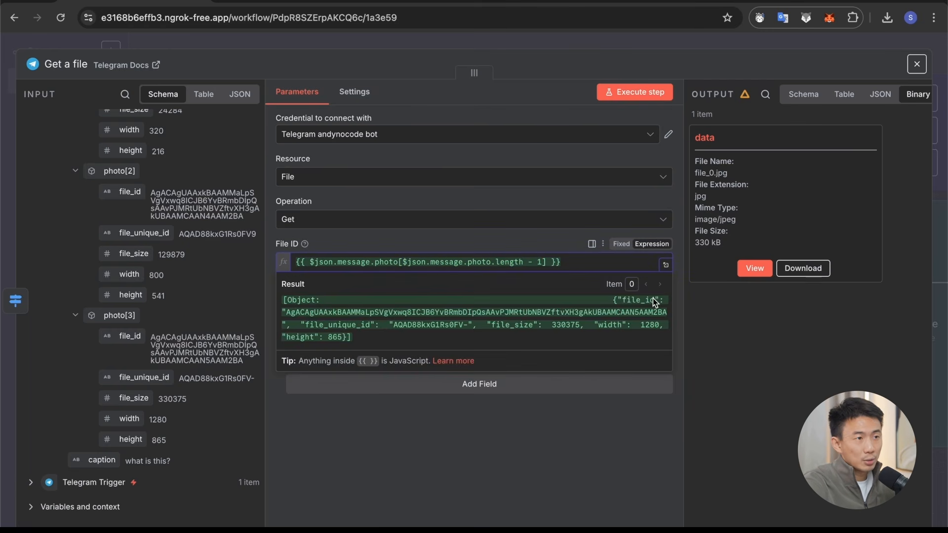
{"action": "type", "text": ".file_"}
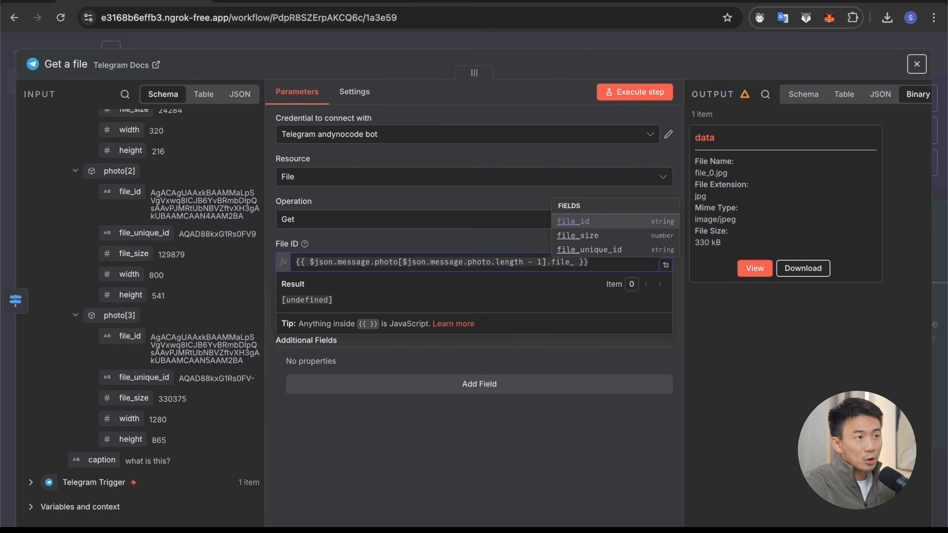
{"action": "type", "text": "id"}
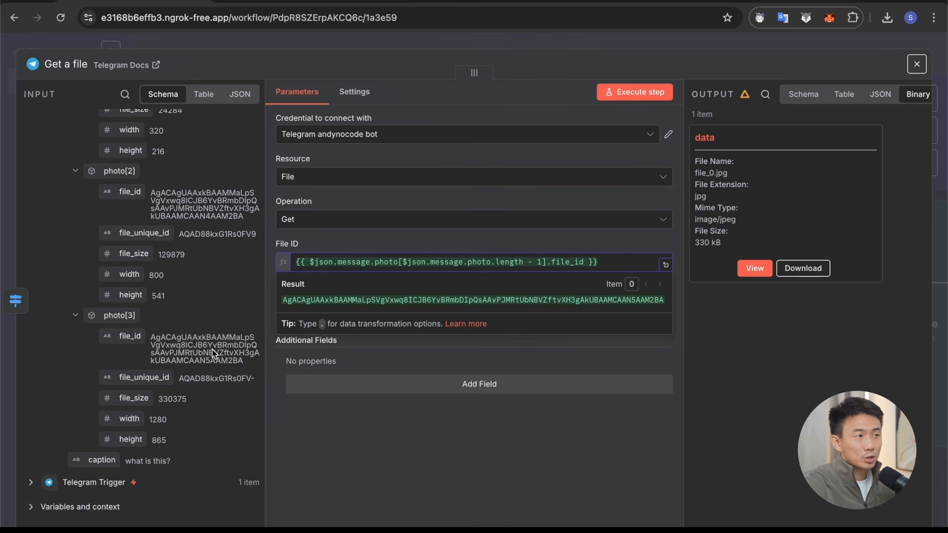
{"action": "left_click", "coordinate": [715, 158]}
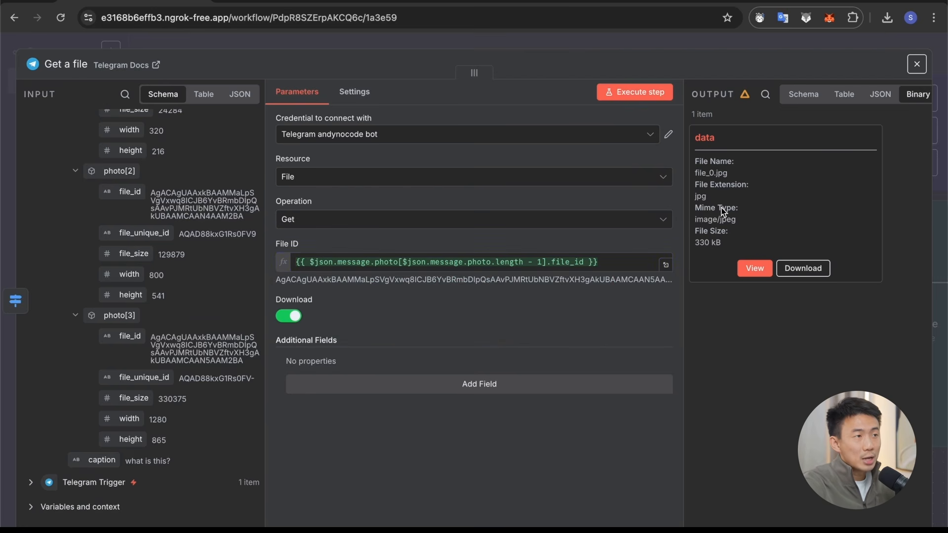
Step: View the downloaded image file in Get a file's output and open the Basic LLM Chain node
{"action": "left_click", "coordinate": [754, 268]}
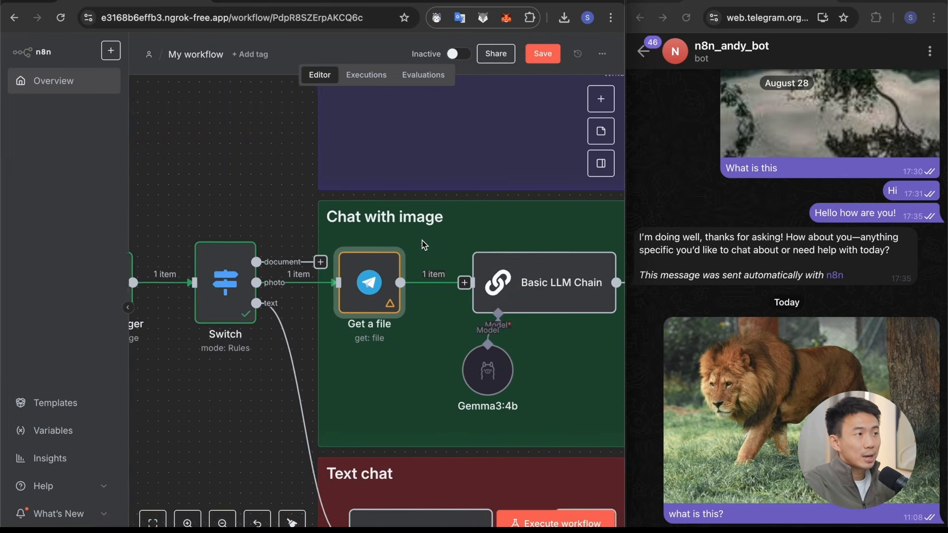
{"action": "scroll", "coordinate": [422, 241], "scroll_direction": "right", "scroll_amount": 5}
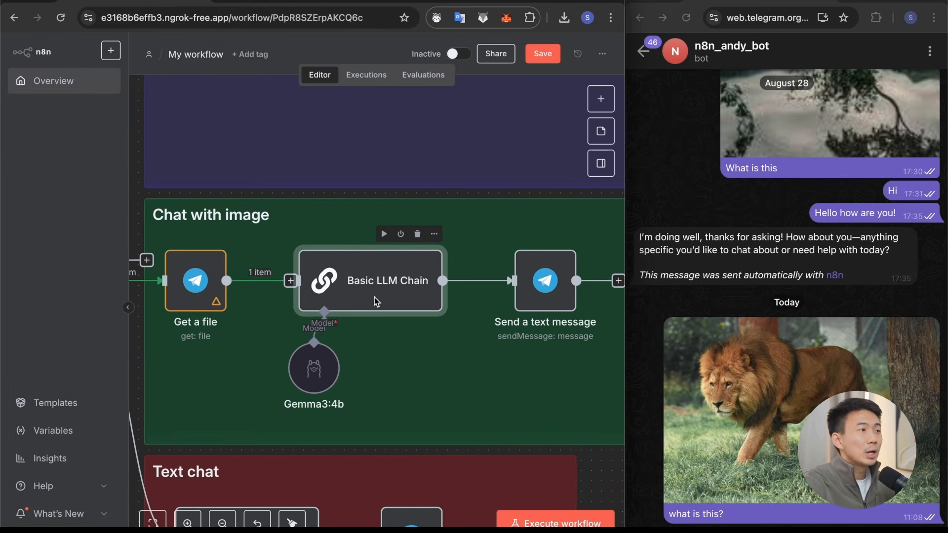
{"action": "double_click", "coordinate": [380, 294]}
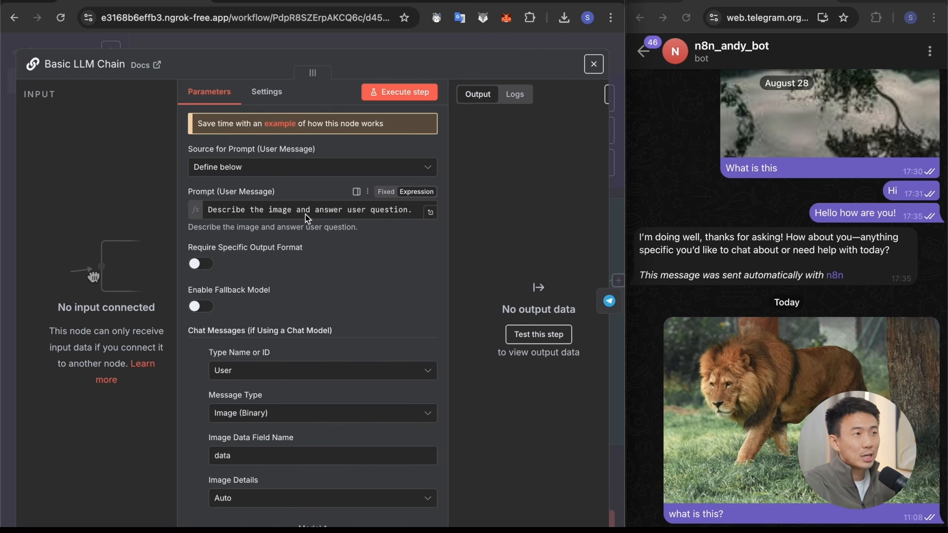
Step: Review the Basic LLM Chain's prompt and its Image (Binary) chat message, including the image data field name and the Image Details options
{"action": "scroll", "coordinate": [365, 228], "scroll_direction": "down", "scroll_amount": 3}
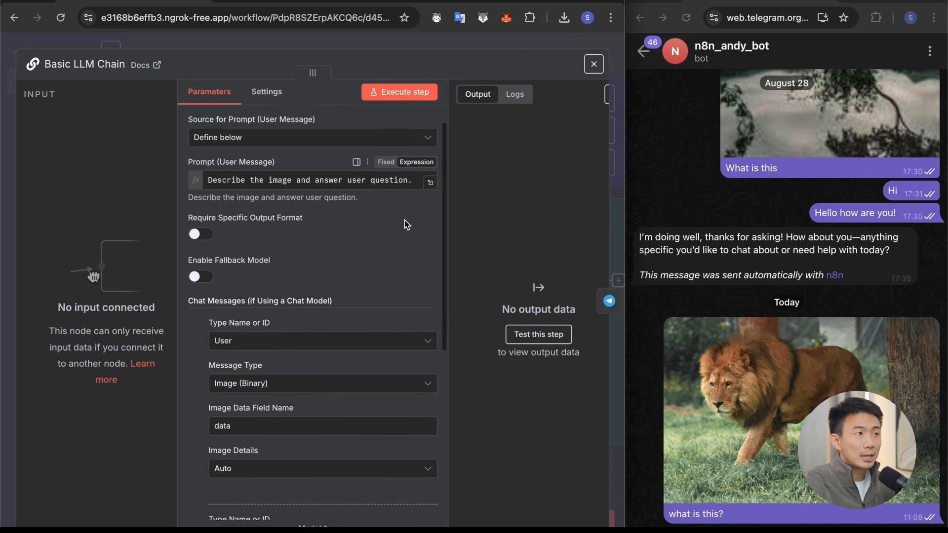
{"action": "scroll", "coordinate": [253, 237], "scroll_direction": "down", "scroll_amount": 2}
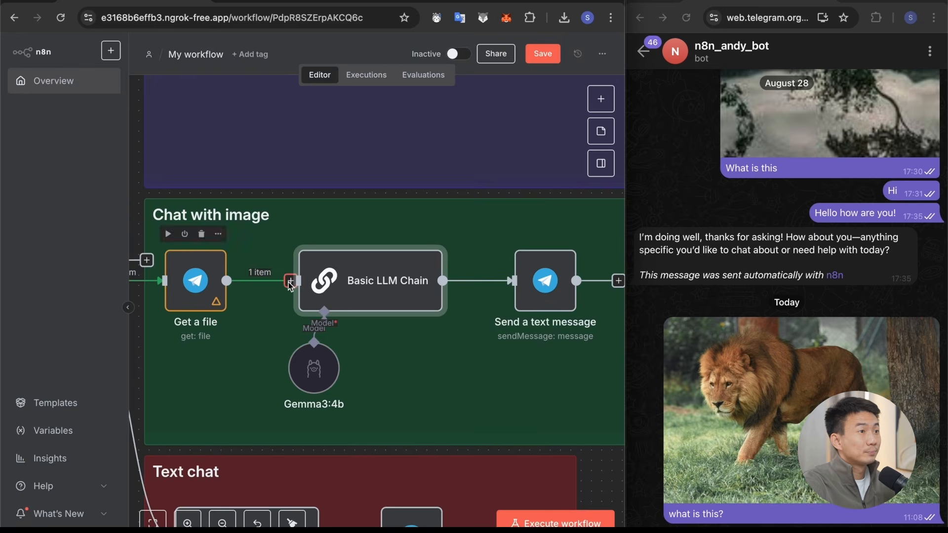
{"action": "double_click", "coordinate": [399, 284]}
{"action": "scroll", "coordinate": [399, 284], "scroll_direction": "down", "scroll_amount": 3}
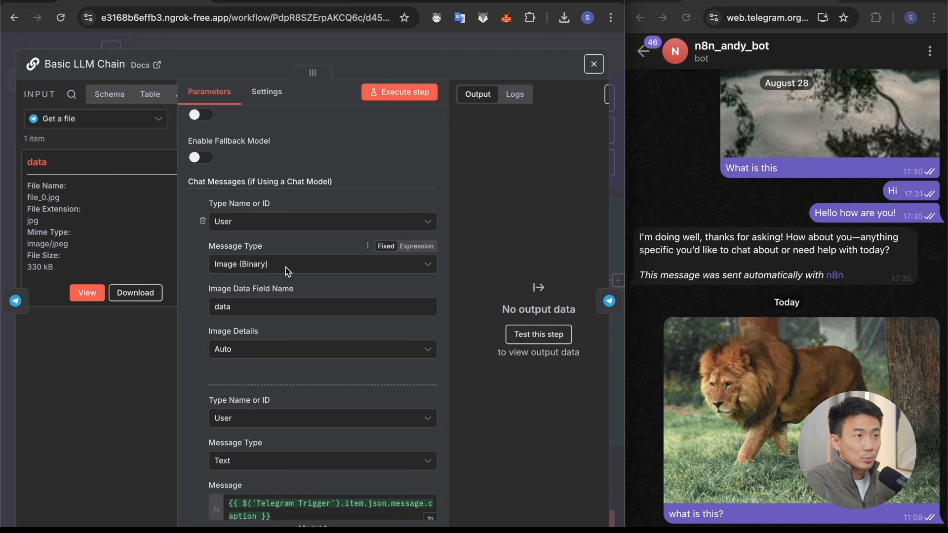
{"action": "scroll", "coordinate": [286, 268], "scroll_direction": "down", "scroll_amount": 1}
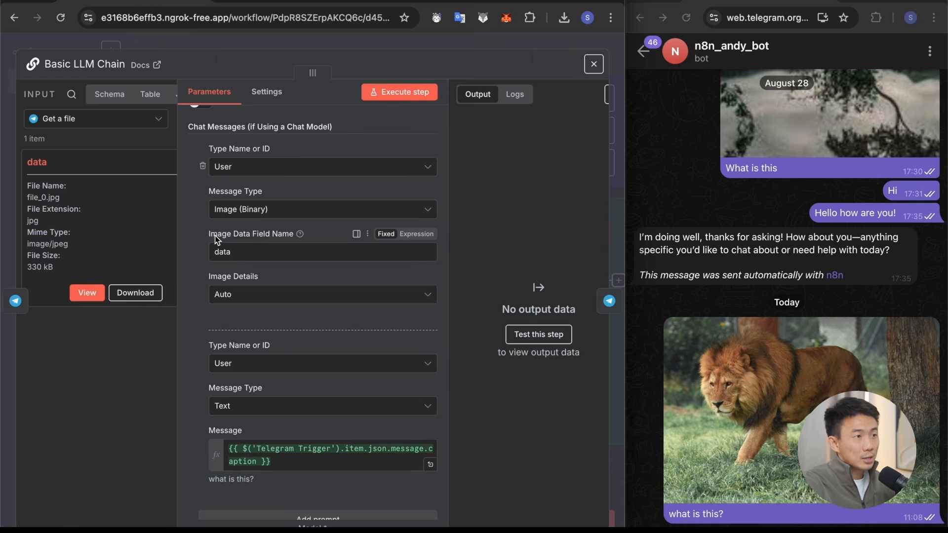
{"action": "left_click", "coordinate": [262, 257]}
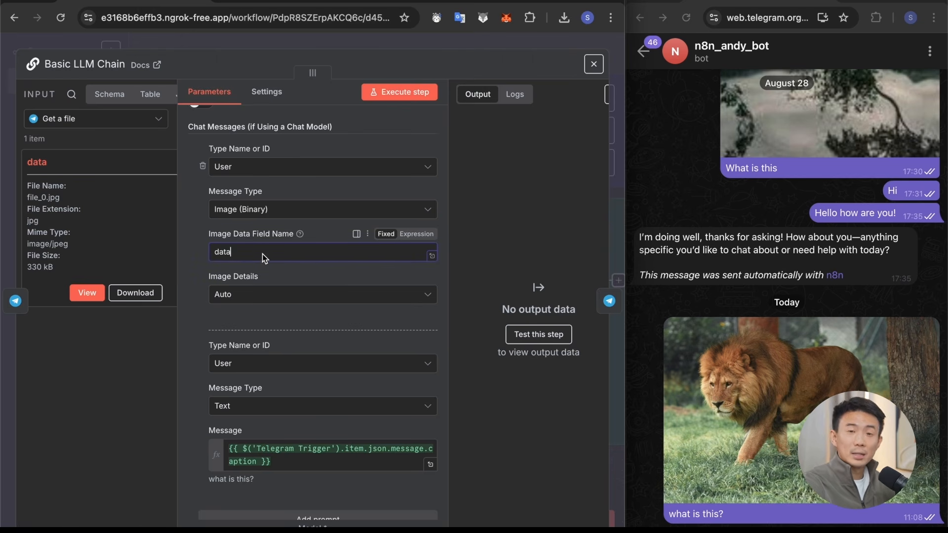
{"action": "left_click", "coordinate": [229, 295]}
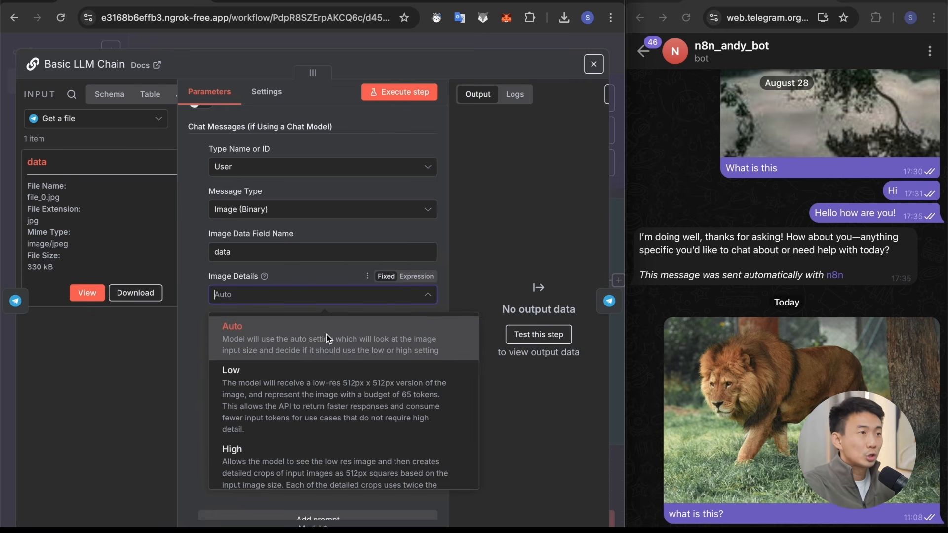
{"action": "left_click", "coordinate": [192, 324]}
{"action": "scroll", "coordinate": [308, 344], "scroll_direction": "down", "scroll_amount": 3}
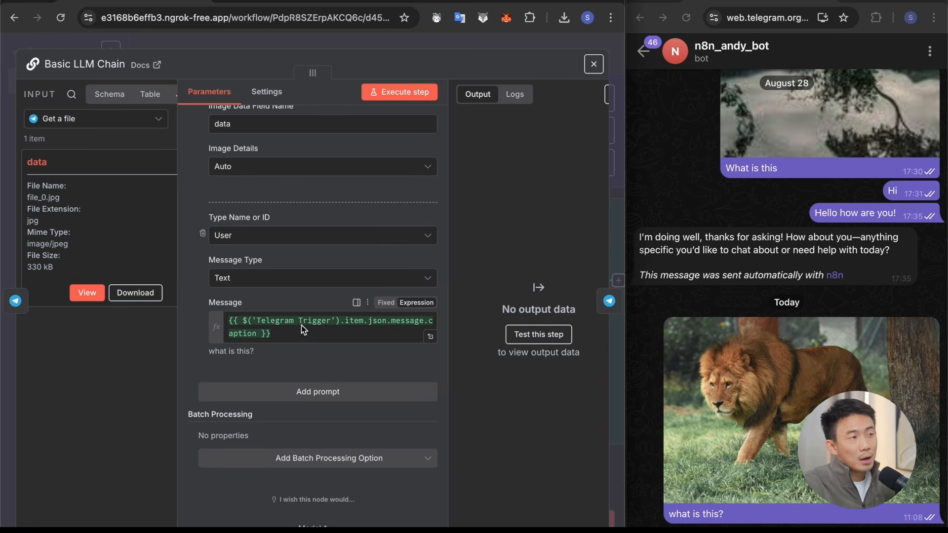
Step: Compare the text chat message's Message expression with the caption field in the Telegram Trigger's input data and close the Basic LLM Chain node
{"action": "left_click", "coordinate": [83, 118]}
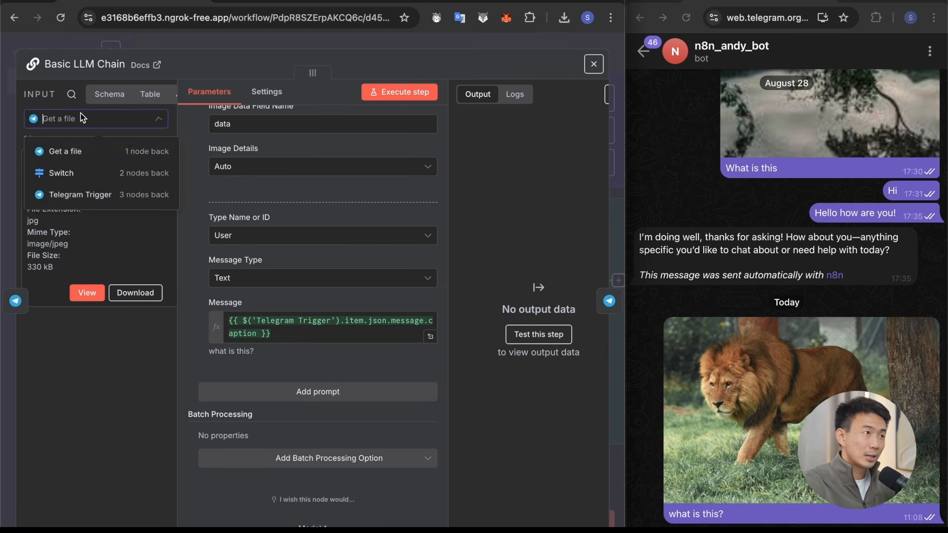
{"action": "left_click", "coordinate": [64, 201]}
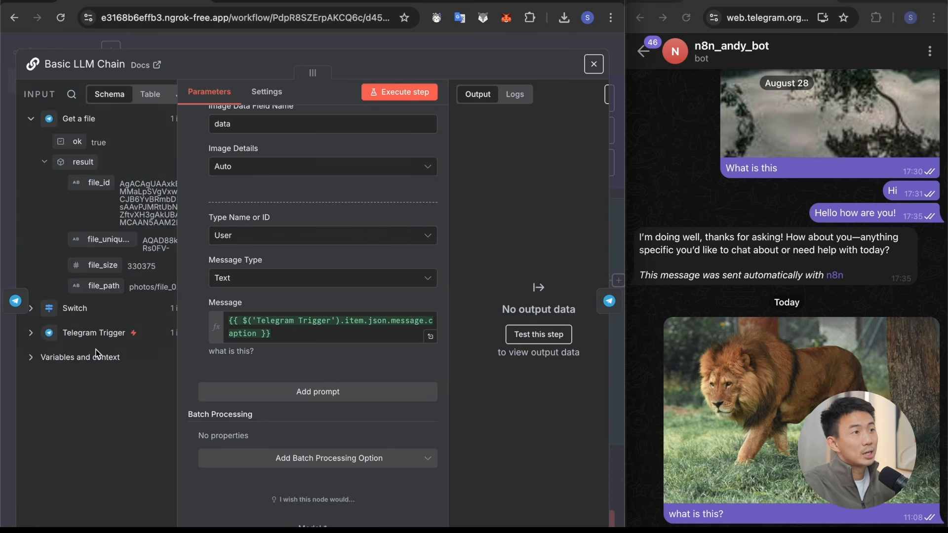
{"action": "left_click", "coordinate": [51, 337]}
{"action": "scroll", "coordinate": [149, 462], "scroll_direction": "down", "scroll_amount": 10}
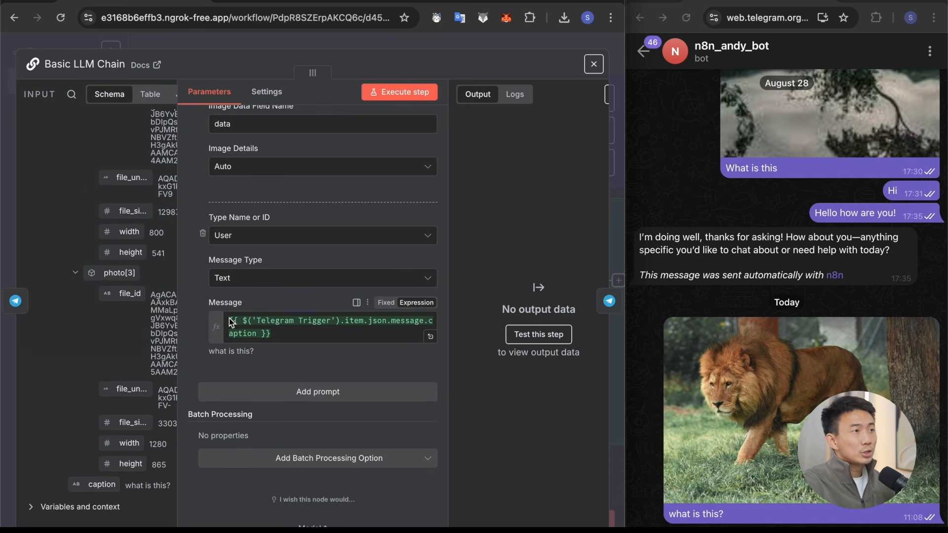
{"action": "left_click_drag", "start_coordinate": [232, 322], "coordinate": [286, 342]}
{"action": "left_click", "coordinate": [286, 340]}
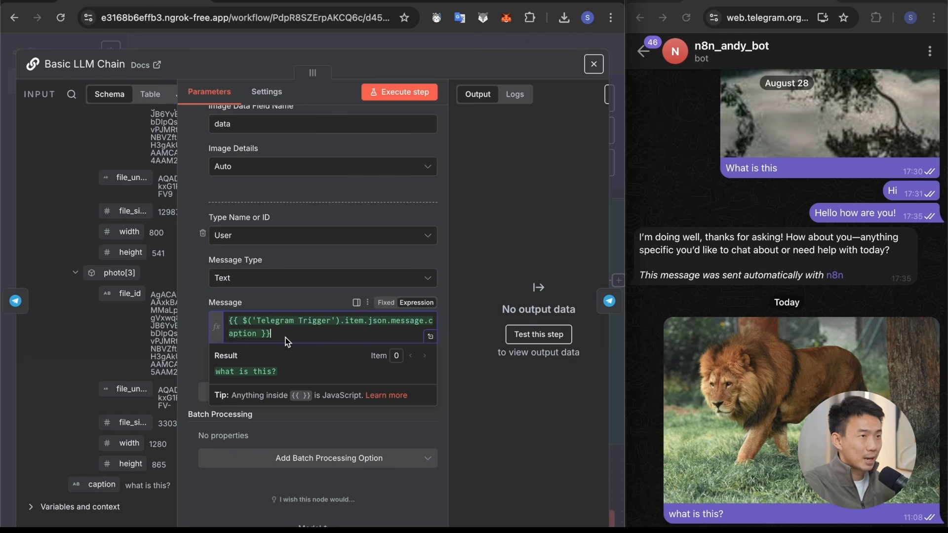
{"action": "left_click", "coordinate": [186, 327]}
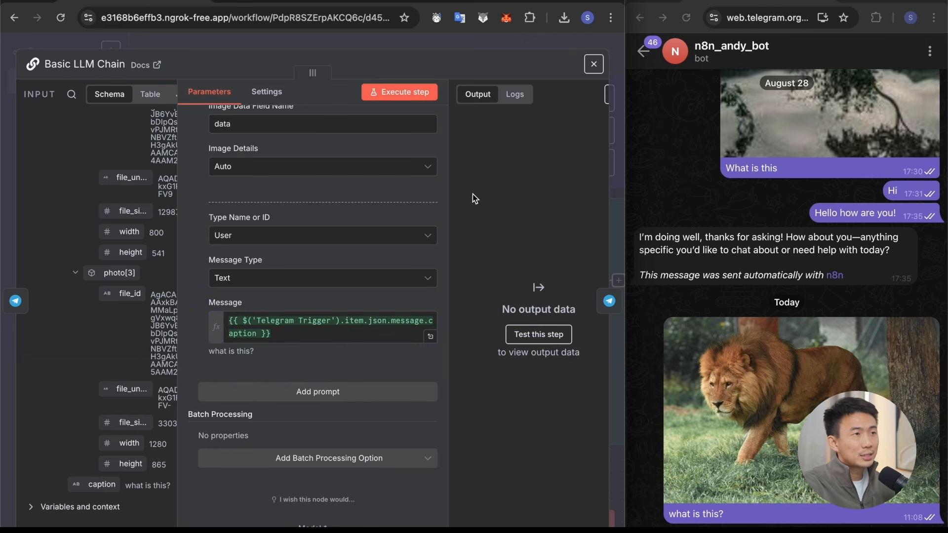
{"action": "left_click", "coordinate": [408, 40]}
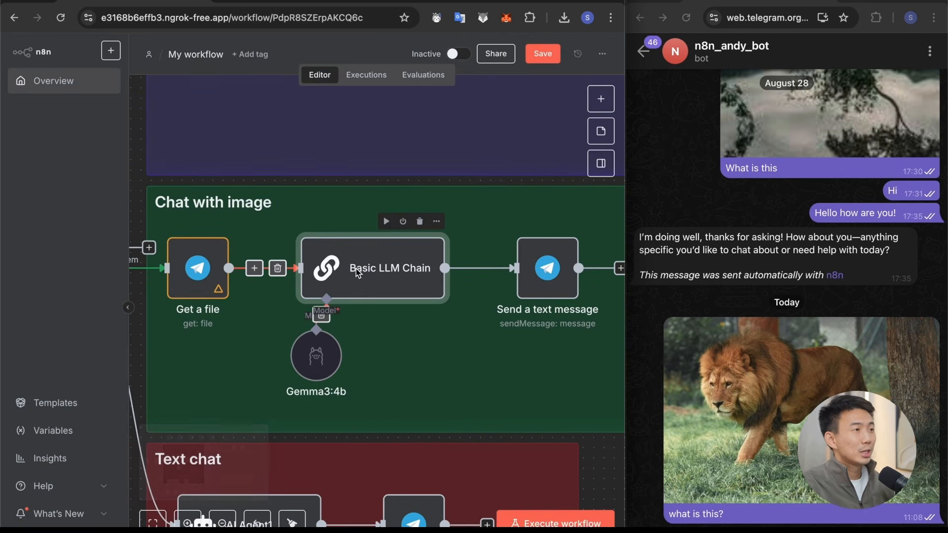
Step: Inspect the Ollama credential and model of the chat model attached to the Basic LLM Chain
{"action": "double_click", "coordinate": [356, 268]}
{"action": "scroll", "coordinate": [266, 406], "scroll_direction": "down", "scroll_amount": 5}
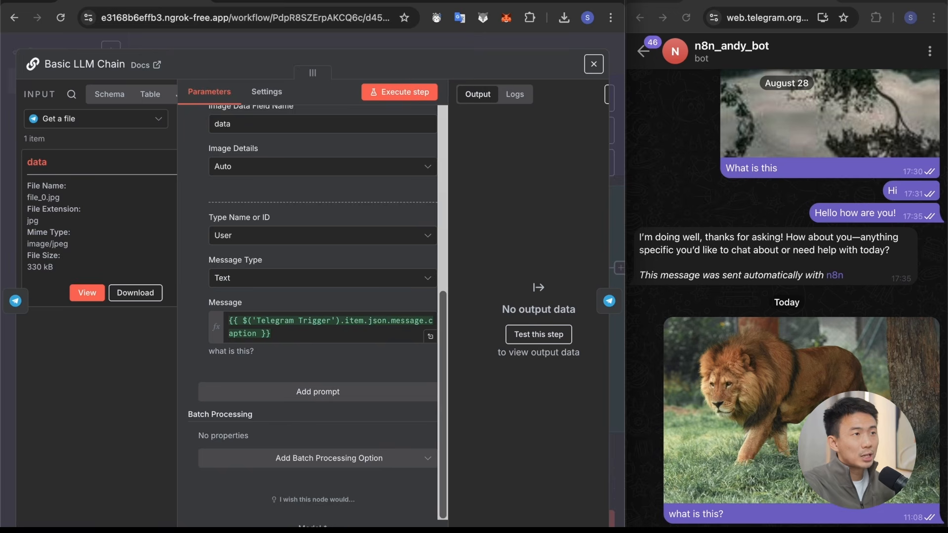
{"action": "left_click", "coordinate": [312, 523]}
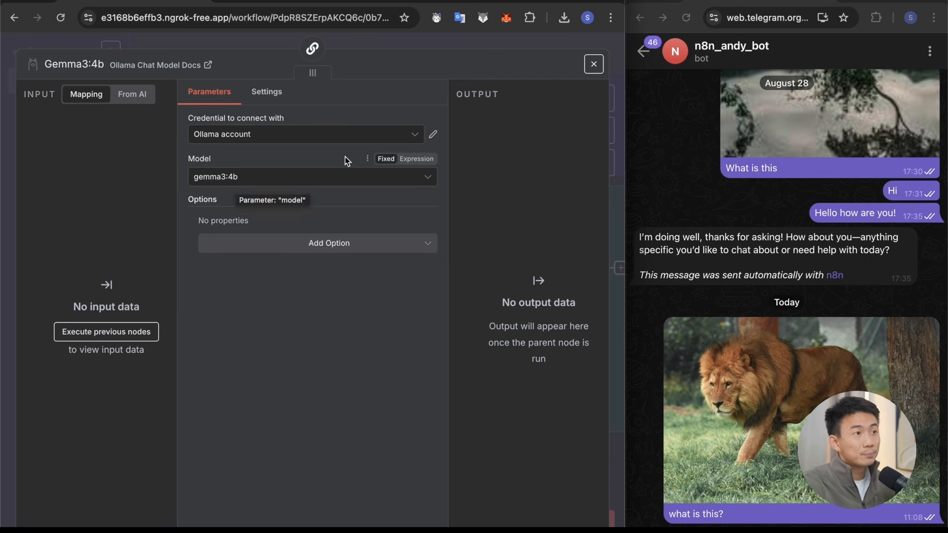
{"action": "key", "text": "Escape"}
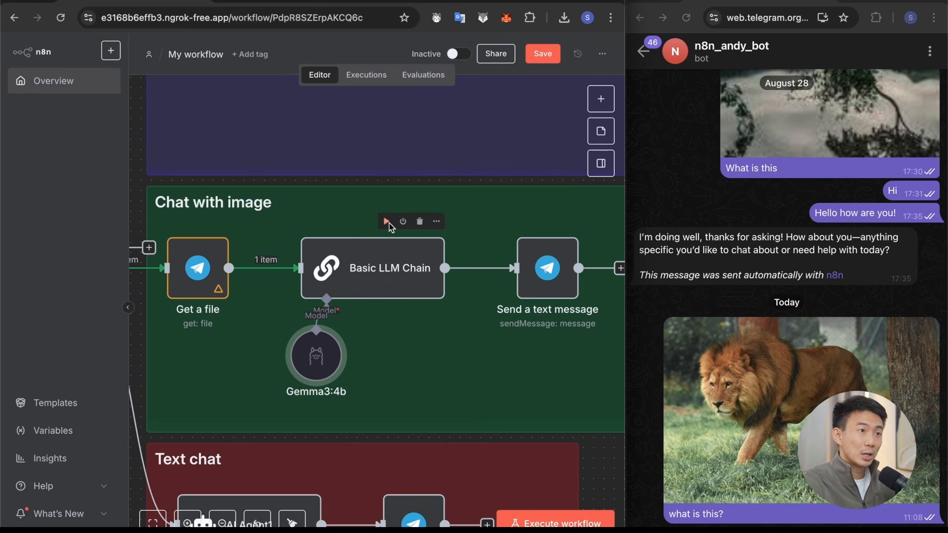
Step: Execute the Basic LLM Chain node on the downloaded image and view its text output
{"action": "left_click", "coordinate": [387, 222]}
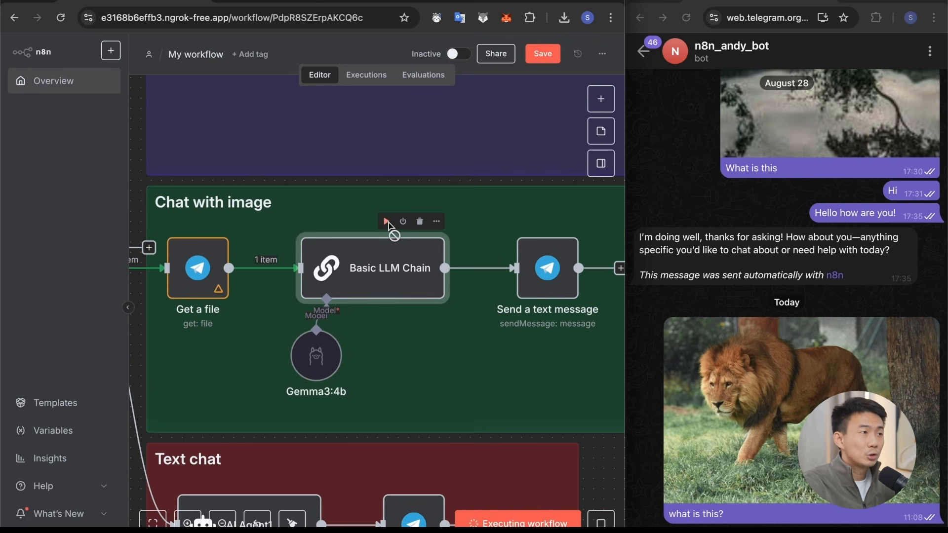
{"action": "double_click", "coordinate": [389, 299]}
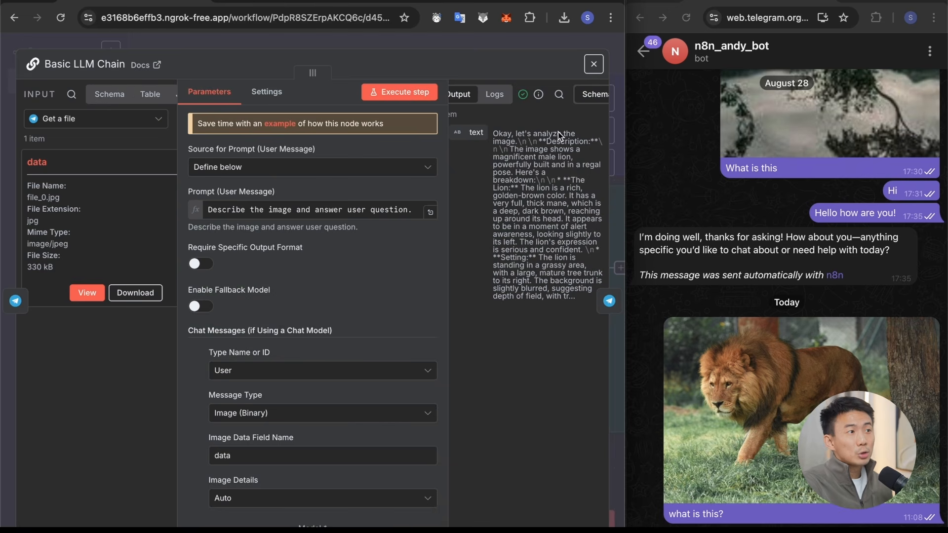
{"action": "key", "text": "Escape"}
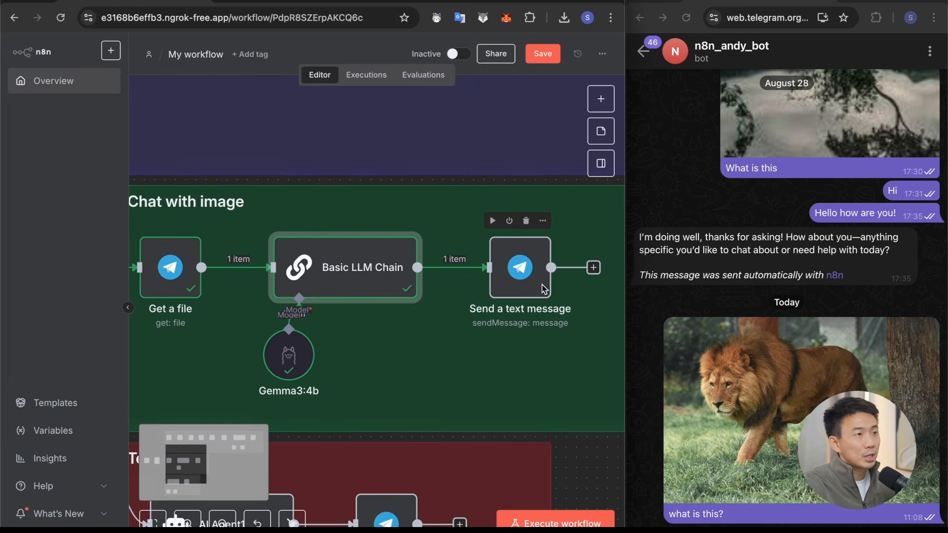
Step: Check the Send a text message node's Chat ID against the Telegram Trigger's chat id and execute the node to send the image description
{"action": "double_click", "coordinate": [524, 276]}
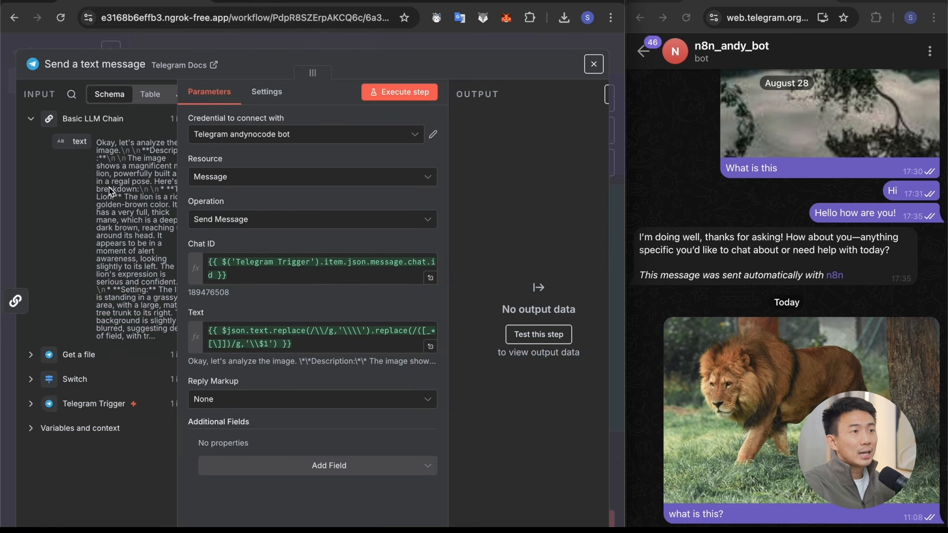
{"action": "left_click_drag", "start_coordinate": [73, 141], "coordinate": [212, 310]}
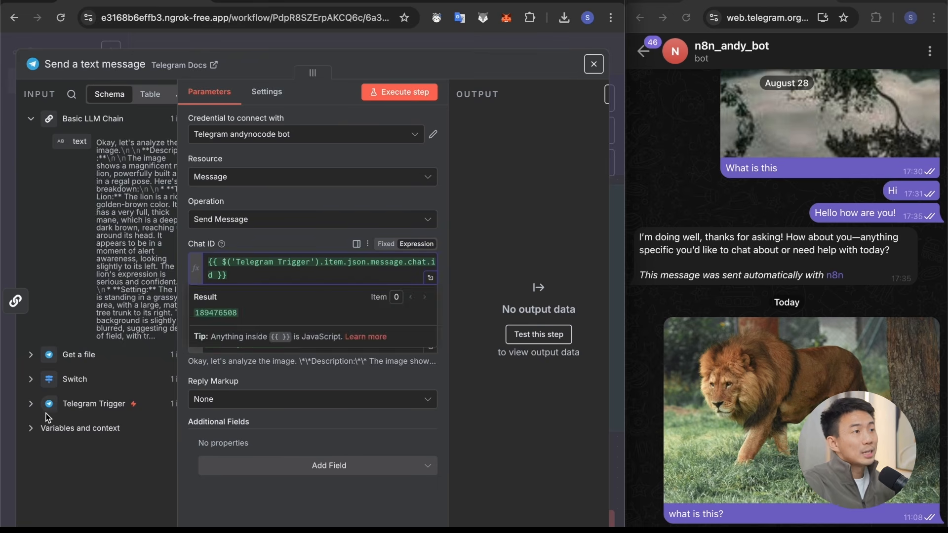
{"action": "left_click", "coordinate": [37, 405]}
{"action": "scroll", "coordinate": [96, 394], "scroll_direction": "down", "scroll_amount": 1}
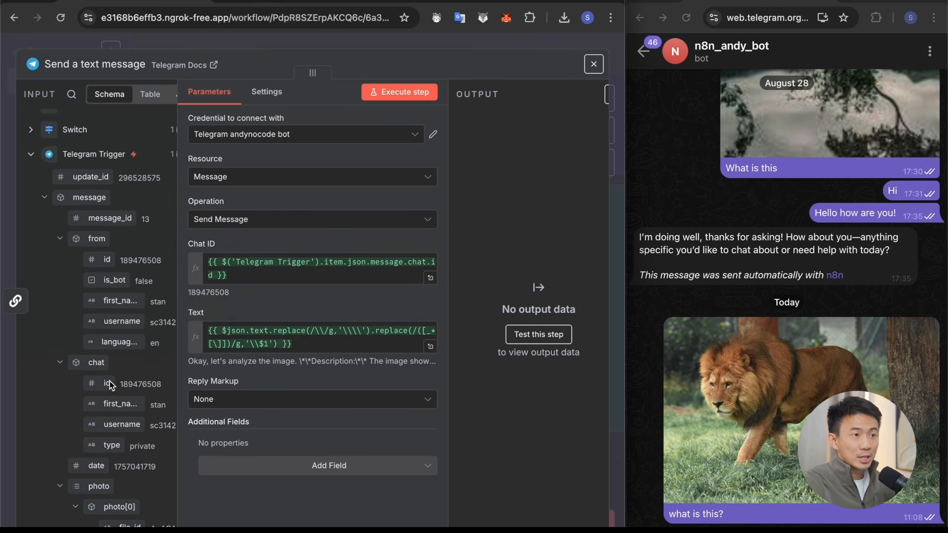
{"action": "left_click", "coordinate": [392, 90]}
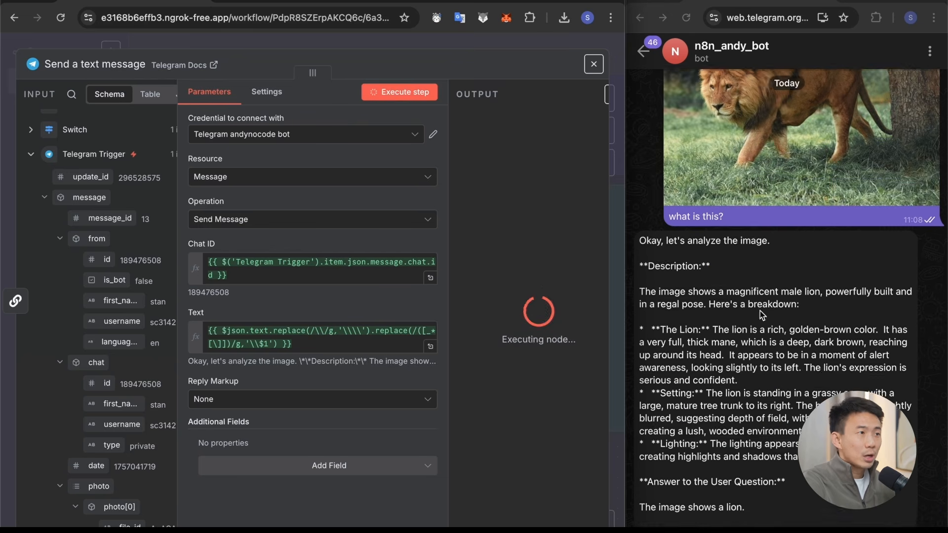
{"action": "left_click", "coordinate": [823, 353]}
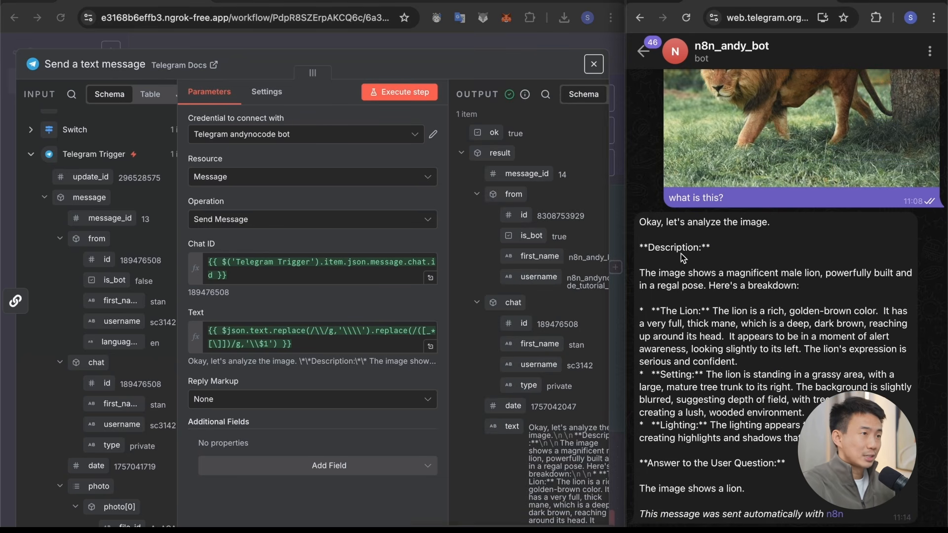
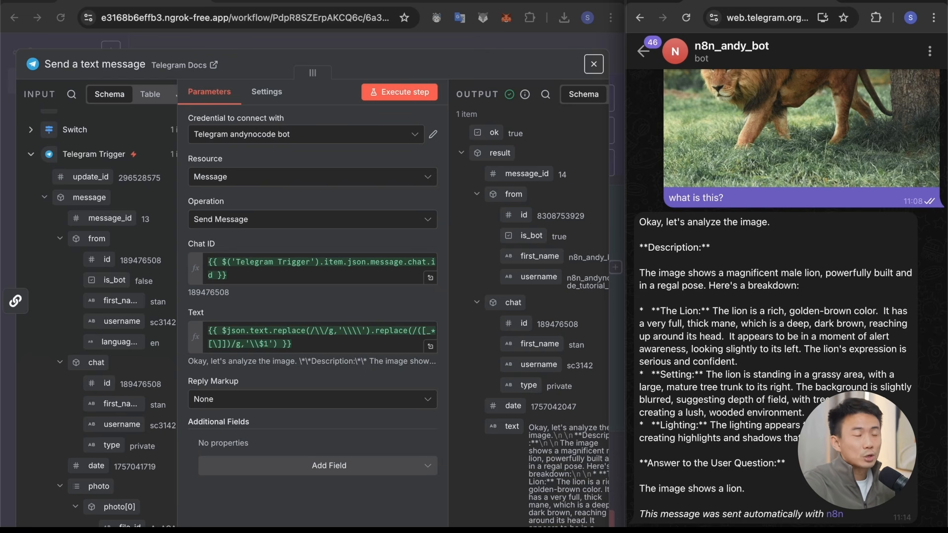
Step: Connect the Switch's document output to Create tmp folder and remove the link between Create tmp folder and Get a file1
{"action": "key", "text": "Escape"}
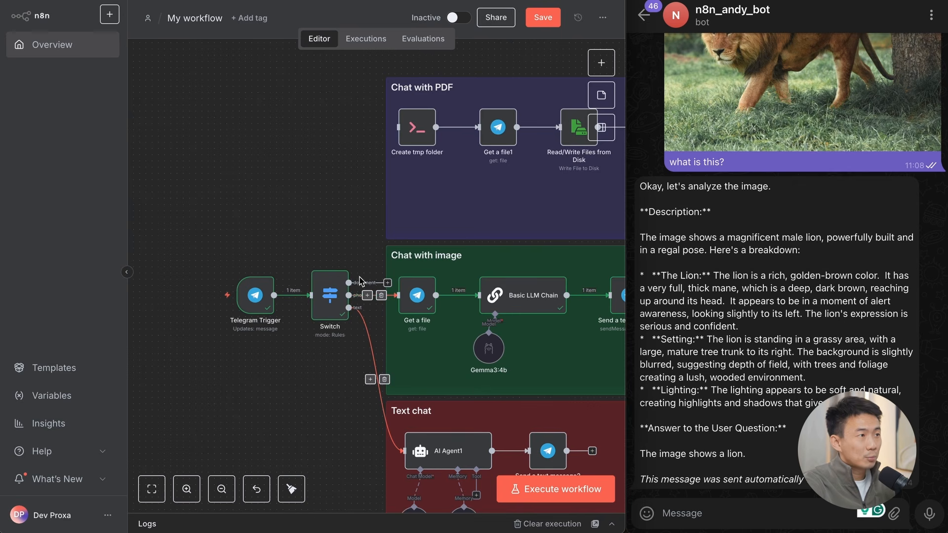
{"action": "scroll", "coordinate": [393, 201], "scroll_direction": "up", "scroll_amount": 2}
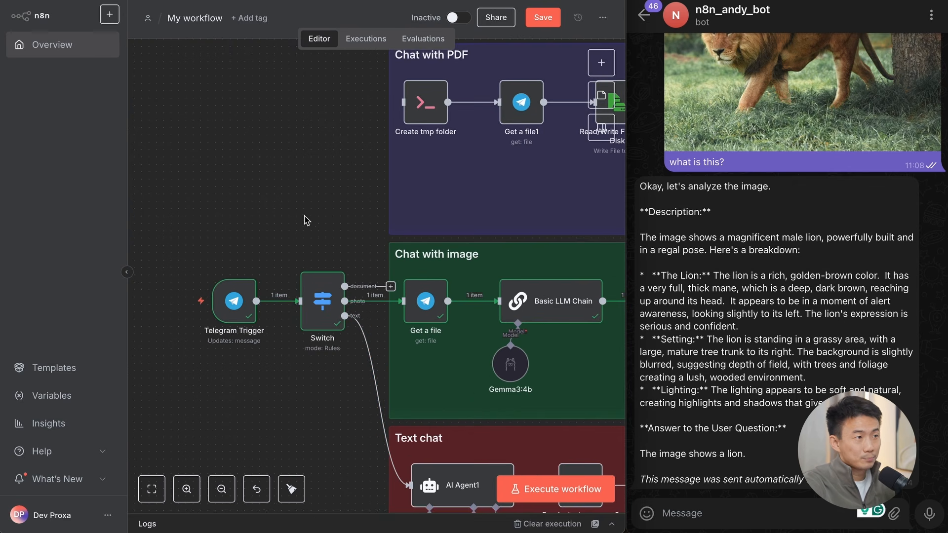
{"action": "left_click_drag", "start_coordinate": [344, 286], "coordinate": [394, 143]}
{"action": "left_click_drag", "start_coordinate": [393, 179], "coordinate": [404, 147]}
{"action": "scroll", "coordinate": [447, 121], "scroll_direction": "up", "scroll_amount": 1}
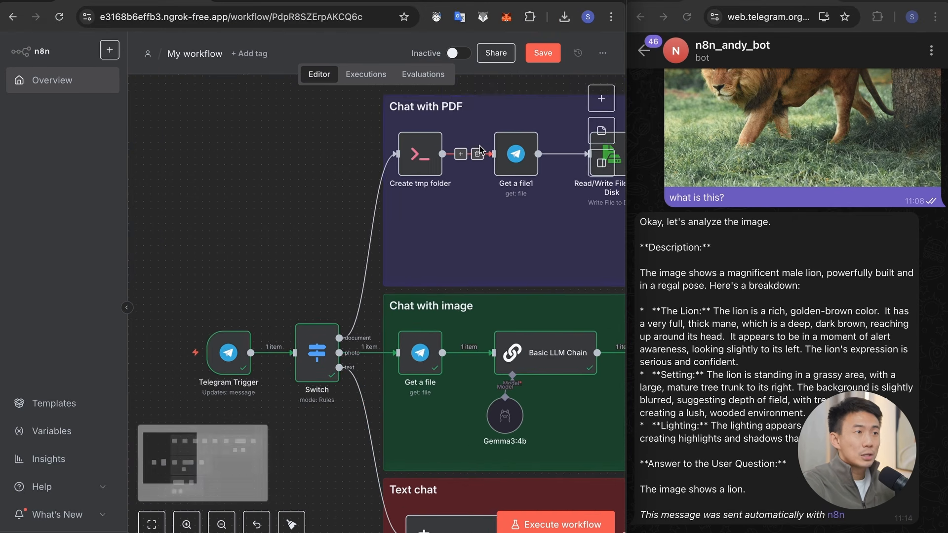
Step: Execute the workflow and send flight-confirmation-example.pdf to the Telegram bot with the caption "what is this about"
{"action": "left_click", "coordinate": [555, 524]}
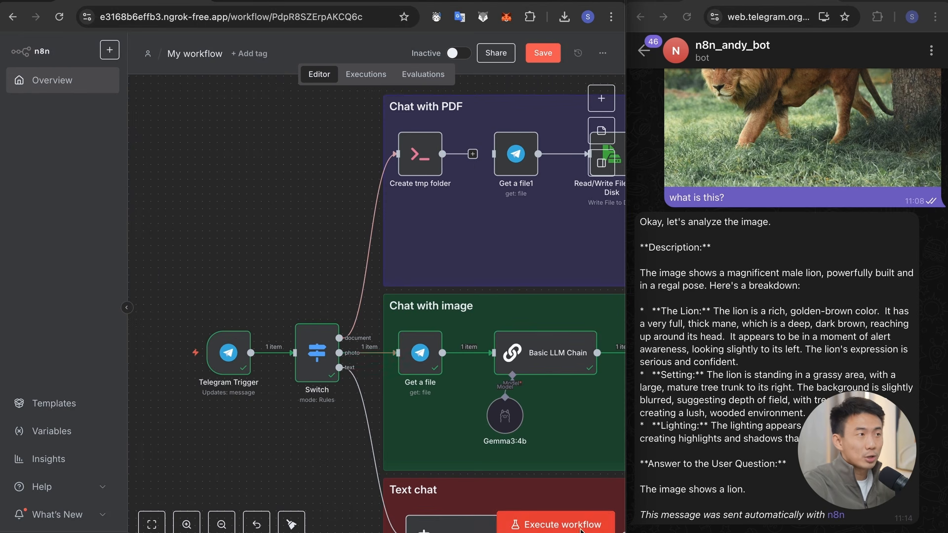
{"action": "left_click", "coordinate": [664, 521]}
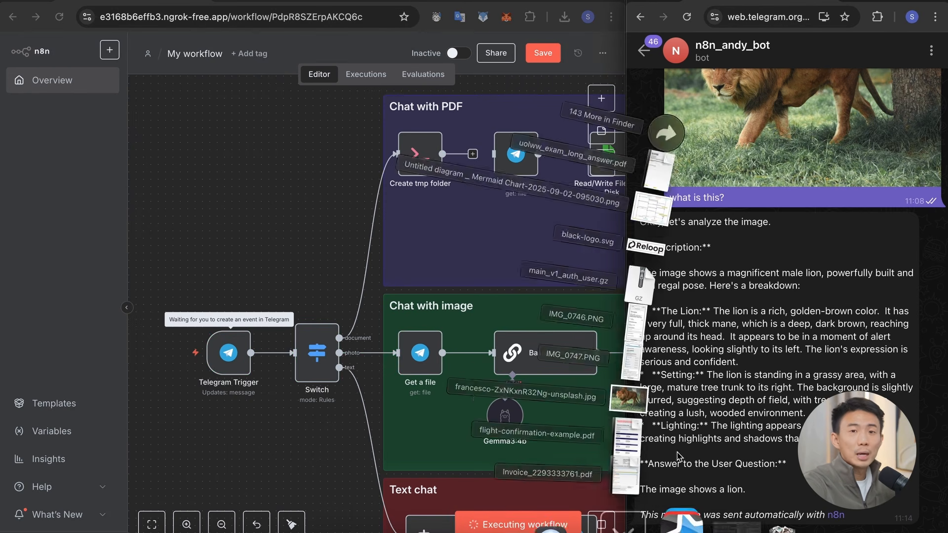
{"action": "left_click_drag", "start_coordinate": [706, 418], "coordinate": [789, 296]}
{"action": "key", "text": "Return"}
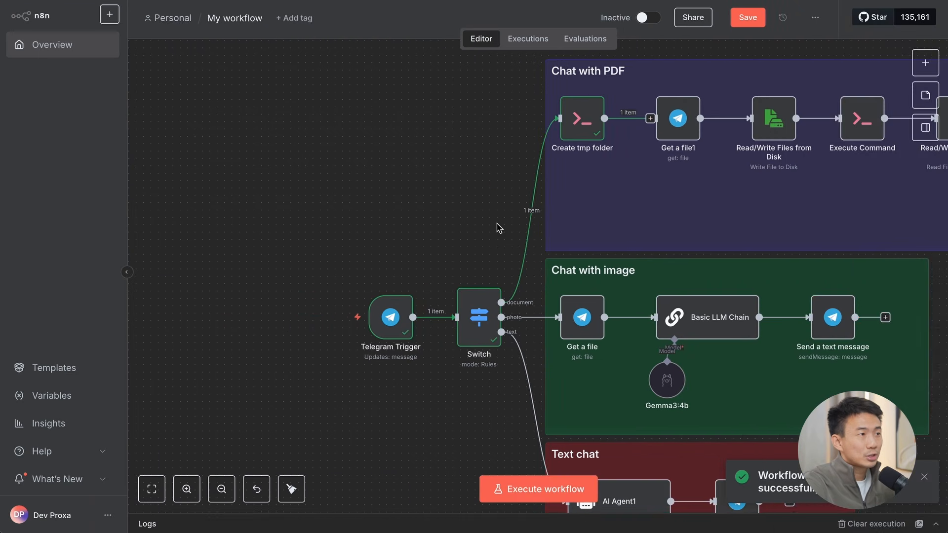
Step: Open the Create tmp folder node and examine the document and caption fields in its input data
{"action": "scroll", "coordinate": [440, 282], "scroll_direction": "up", "scroll_amount": 5}
{"action": "scroll", "coordinate": [440, 281], "scroll_direction": "up", "scroll_amount": 4}
{"action": "scroll", "coordinate": [441, 282], "scroll_direction": "right", "scroll_amount": 8}
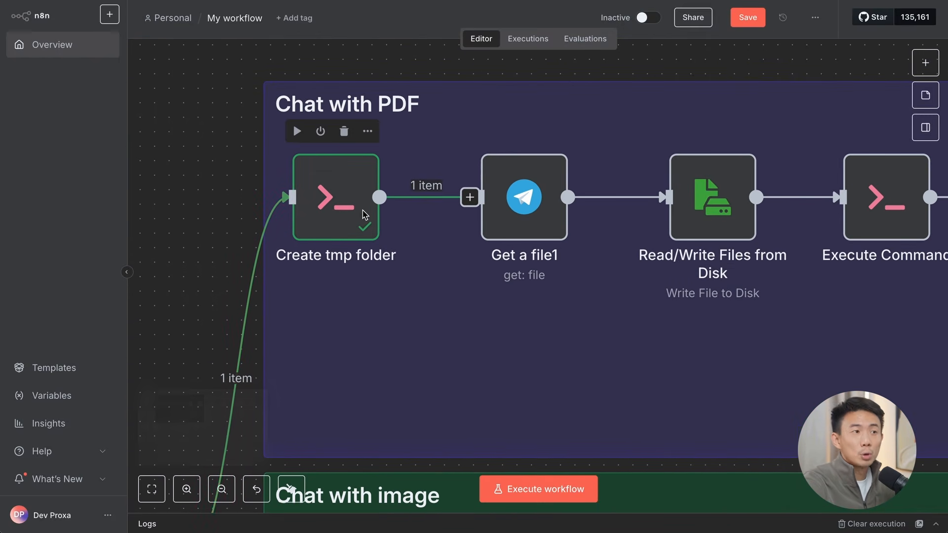
{"action": "double_click", "coordinate": [336, 208]}
{"action": "scroll", "coordinate": [222, 269], "scroll_direction": "down", "scroll_amount": 4}
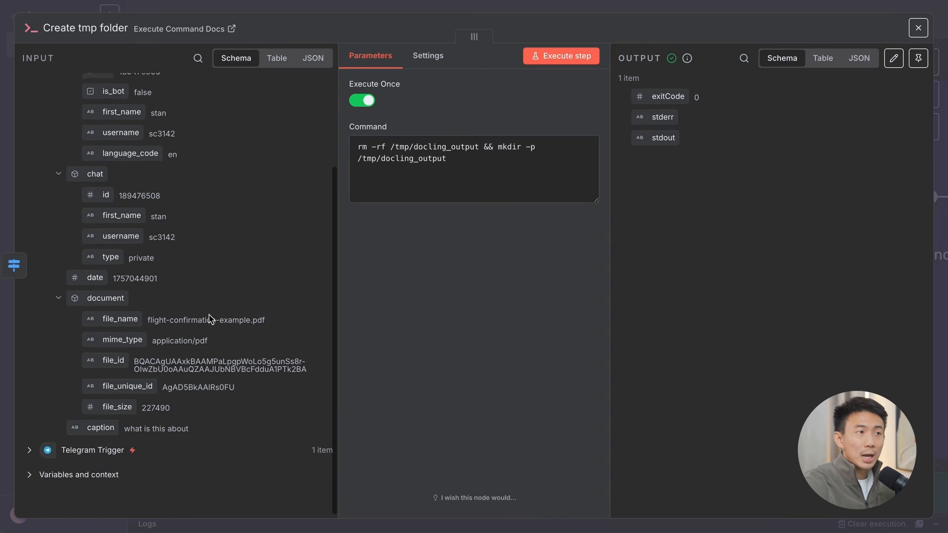
{"action": "scroll", "coordinate": [222, 269], "scroll_direction": "up", "scroll_amount": 3}
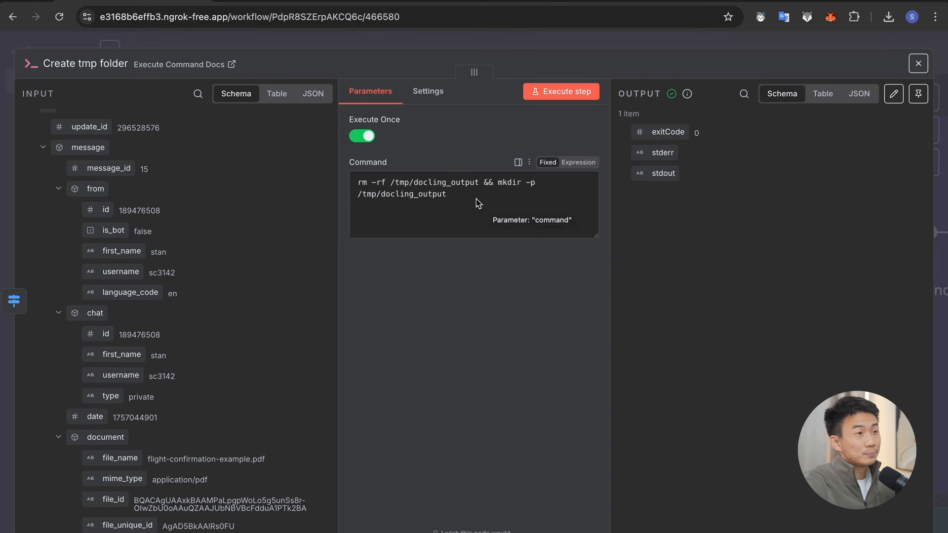
Step: Examine the rm and mkdir parts of the Create tmp folder command for /tmp/docling_output and close the node
{"action": "left_click_drag", "start_coordinate": [394, 188], "coordinate": [404, 187]}
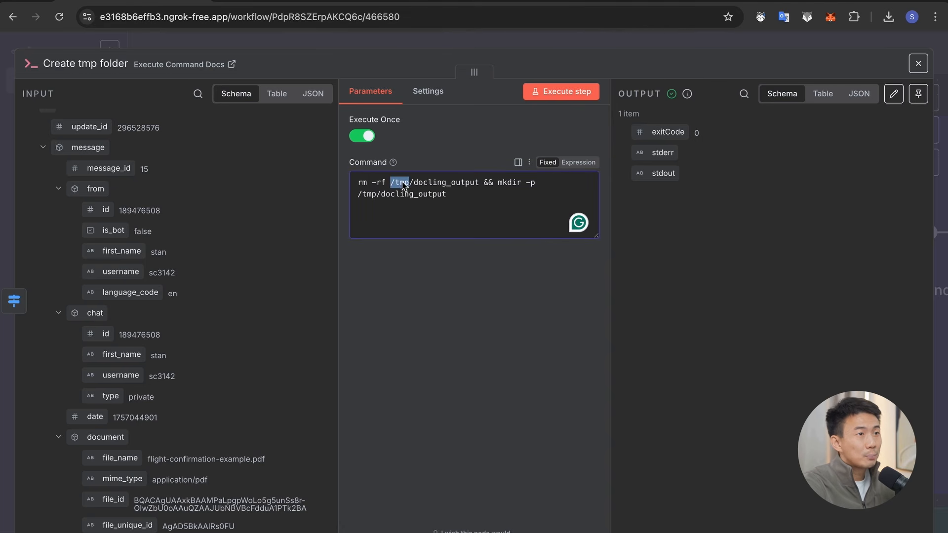
{"action": "left_click", "coordinate": [404, 187]}
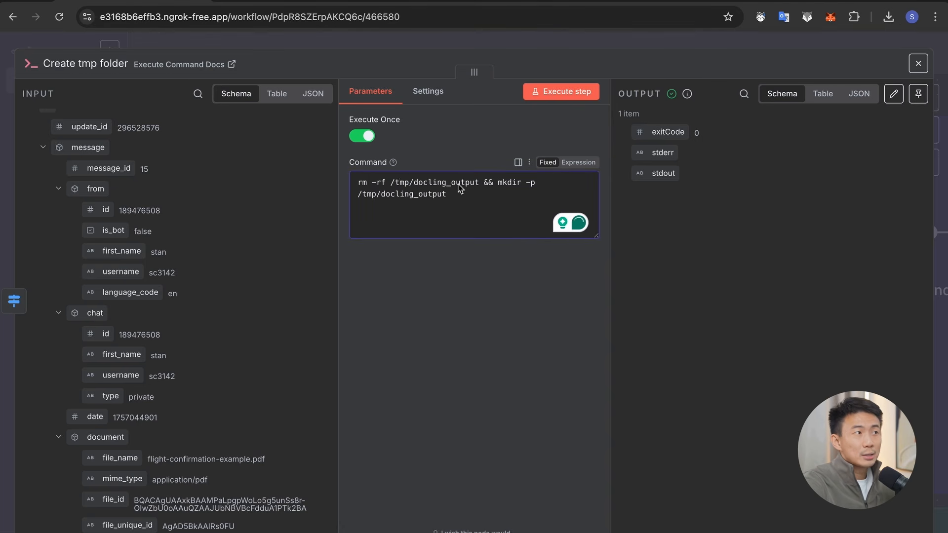
{"action": "left_click_drag", "start_coordinate": [479, 184], "coordinate": [351, 186]}
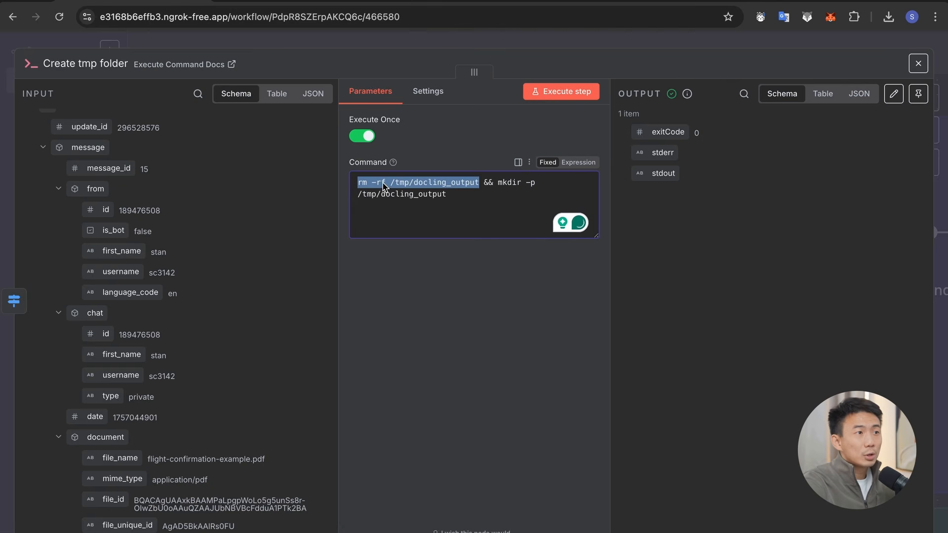
{"action": "left_click_drag", "start_coordinate": [497, 183], "coordinate": [447, 194]}
{"action": "left_click", "coordinate": [456, 210]}
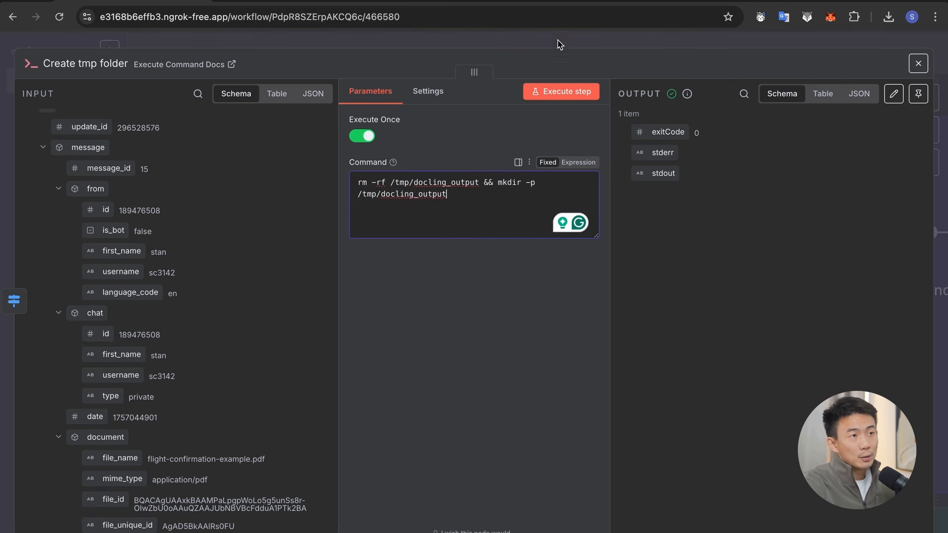
{"action": "key", "text": "Escape"}
Step: Reconnect Create tmp folder to Get a file1 and execute Get a file1 to download the PDF
{"action": "scroll", "coordinate": [621, 274], "scroll_direction": "right", "scroll_amount": 3}
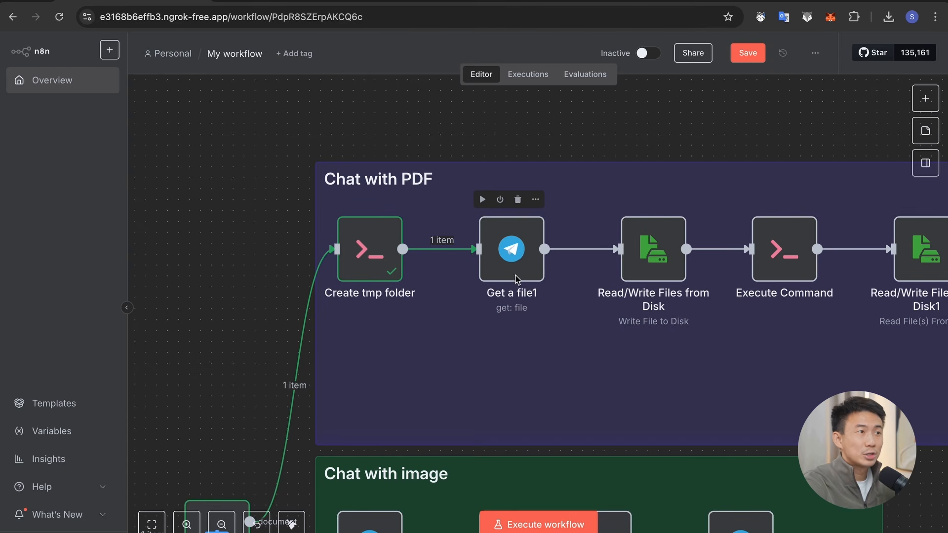
{"action": "double_click", "coordinate": [516, 256]}
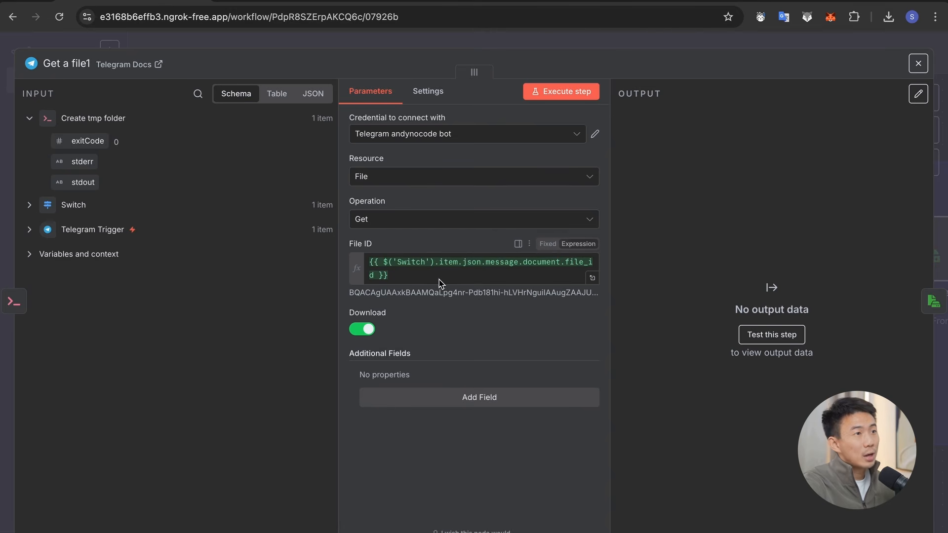
{"action": "left_click", "coordinate": [543, 92]}
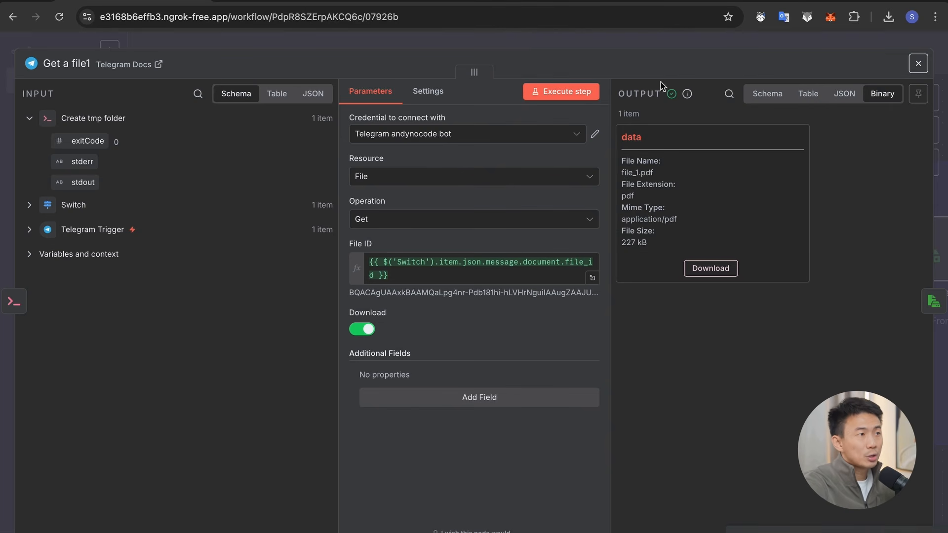
{"action": "left_click", "coordinate": [623, 44]}
Step: Open the first Read/Write Files from Disk node and examine its File Path and Name expression under /tmp/docling_output
{"action": "scroll", "coordinate": [733, 180], "scroll_direction": "right", "scroll_amount": 3}
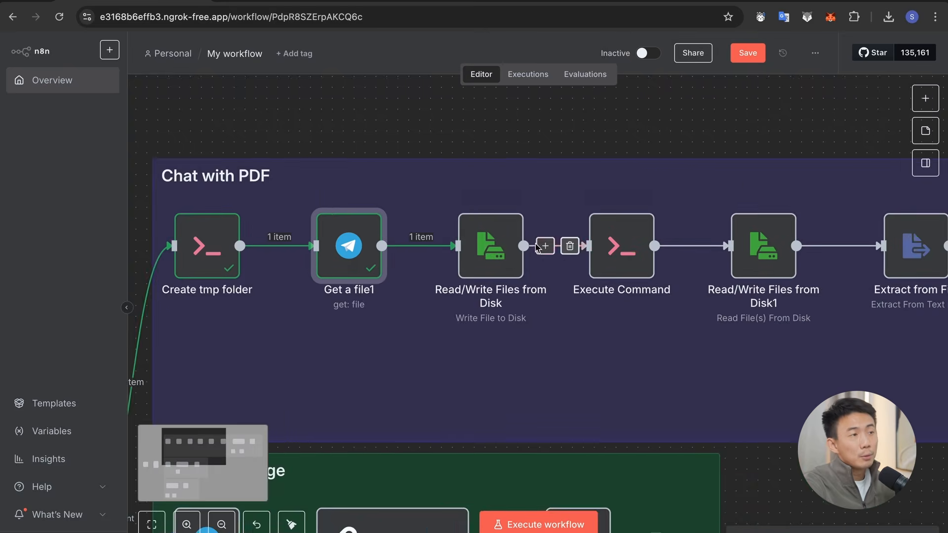
{"action": "double_click", "coordinate": [490, 245]}
{"action": "left_click", "coordinate": [377, 229]}
{"action": "left_click_drag", "start_coordinate": [377, 229], "coordinate": [424, 230]}
{"action": "left_click", "coordinate": [425, 230]}
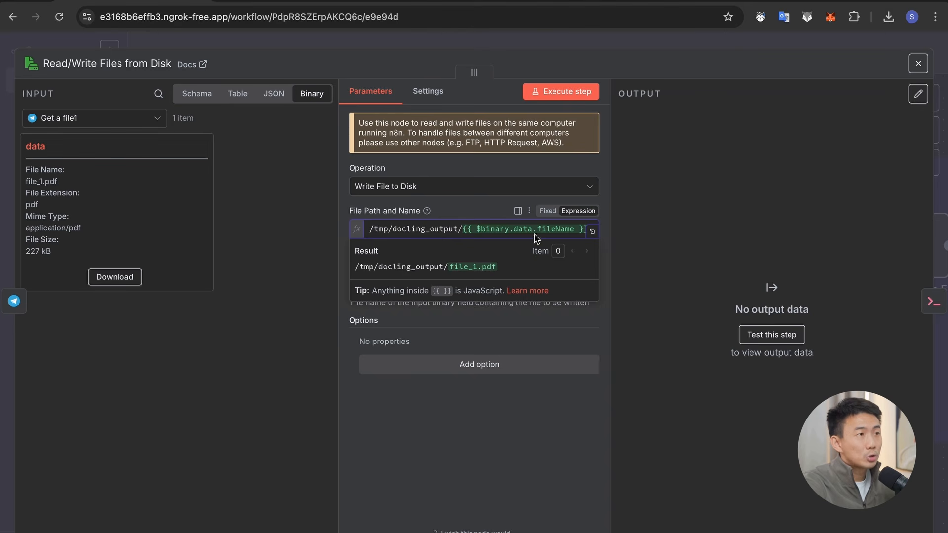
{"action": "left_click", "coordinate": [633, 247]}
{"action": "left_click_drag", "start_coordinate": [430, 229], "coordinate": [636, 232]}
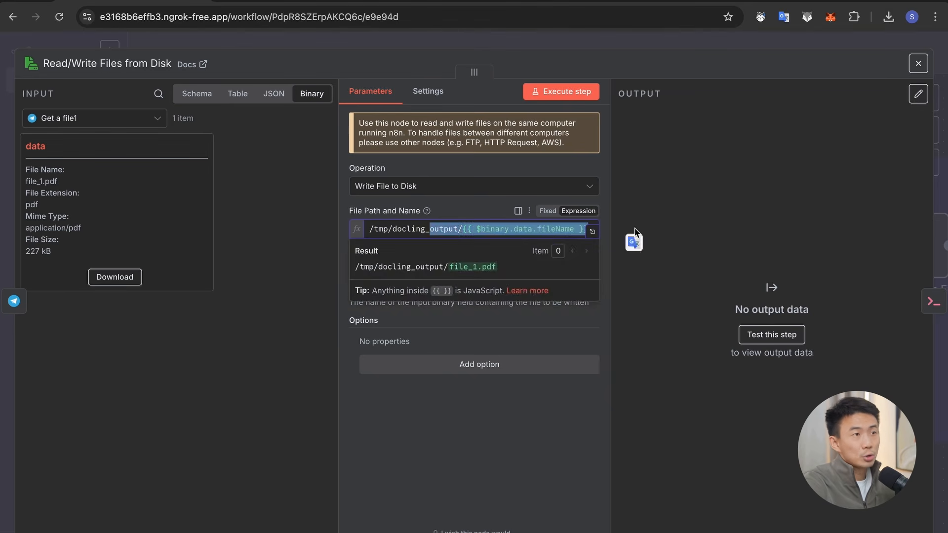
{"action": "left_click", "coordinate": [635, 232]}
{"action": "left_click", "coordinate": [500, 232]}
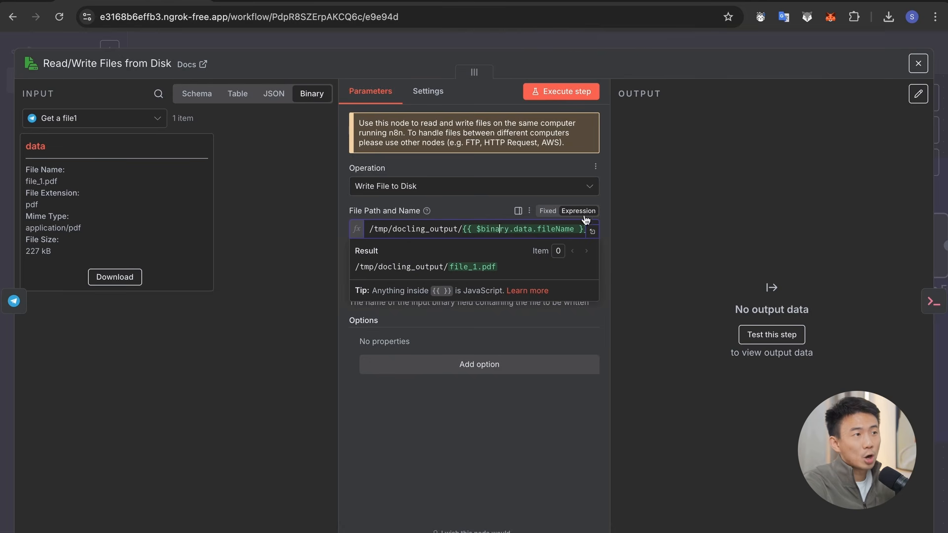
Step: Replace the $binary.data.fileName part of the path expression with $bin to bring up the $binary suggestion
{"action": "left_click_drag", "start_coordinate": [477, 232], "coordinate": [509, 233]}
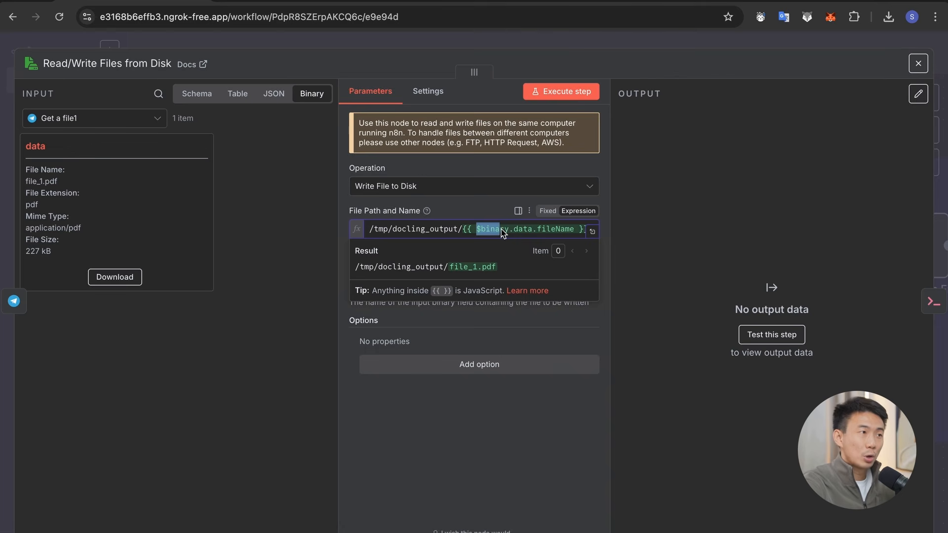
{"action": "left_click_drag", "start_coordinate": [508, 233], "coordinate": [577, 234]}
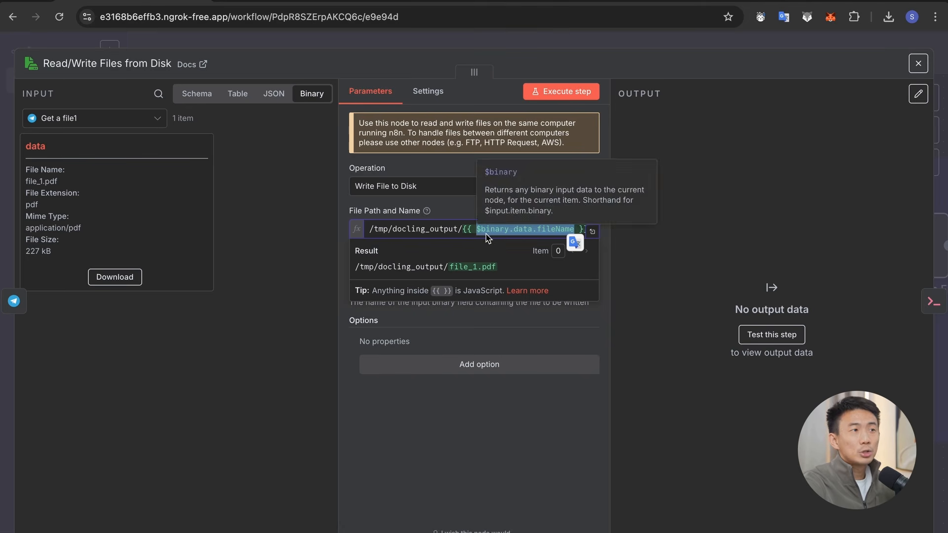
{"action": "key", "text": "BackSpace"}
{"action": "type", "text": "$bin"}
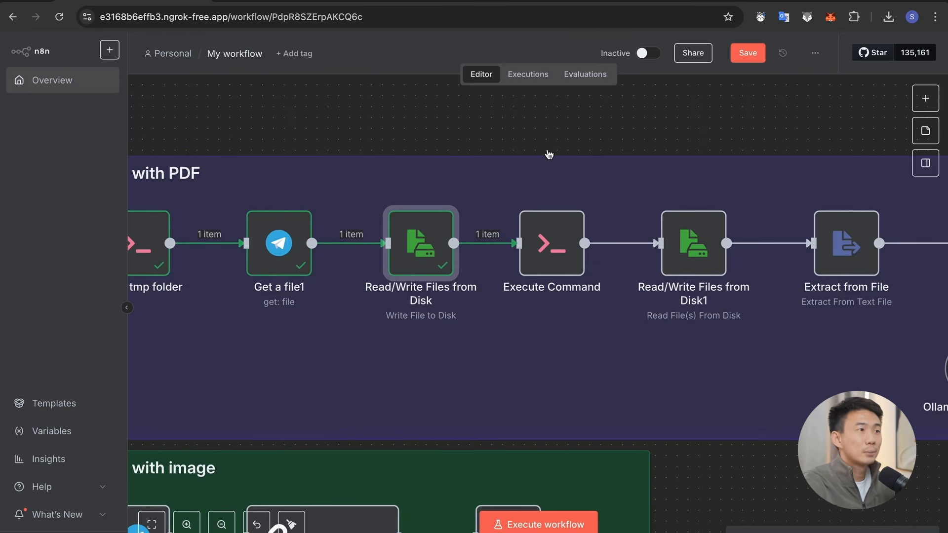
Step: Open the Execute Command node and examine the docling program path and the input file path in its command
{"action": "scroll", "coordinate": [546, 153], "scroll_direction": "right", "scroll_amount": 3}
{"action": "double_click", "coordinate": [449, 237]}
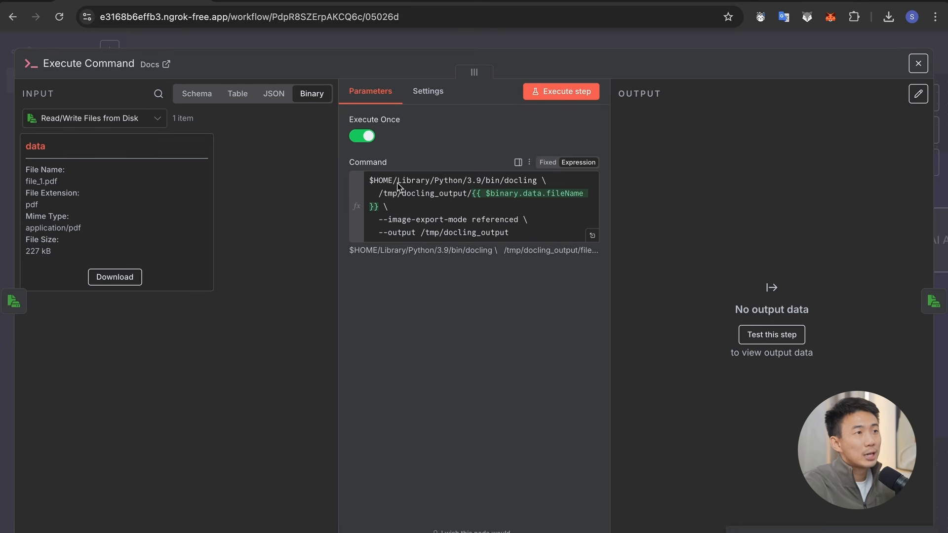
{"action": "left_click_drag", "start_coordinate": [532, 185], "coordinate": [365, 184]}
{"action": "left_click", "coordinate": [529, 182]}
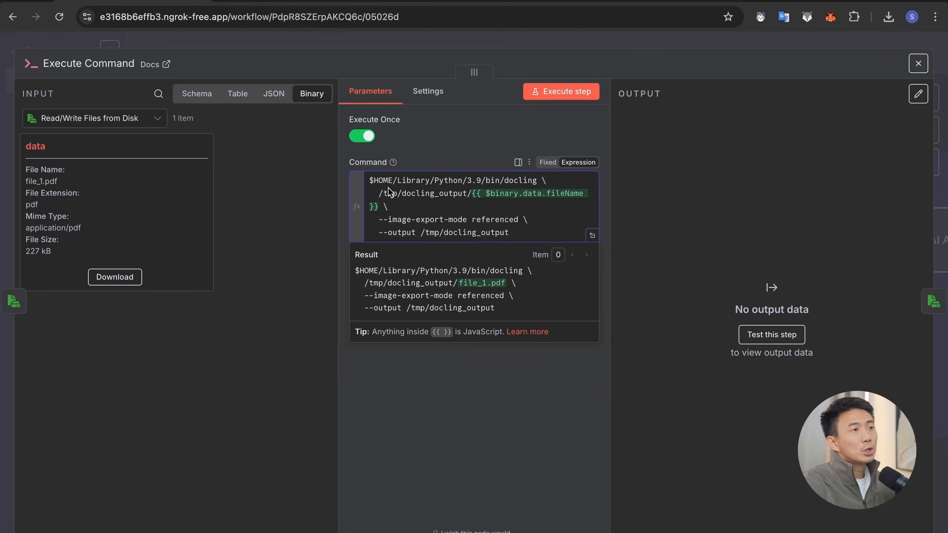
{"action": "left_click_drag", "start_coordinate": [371, 186], "coordinate": [538, 182]}
{"action": "left_click", "coordinate": [540, 184]}
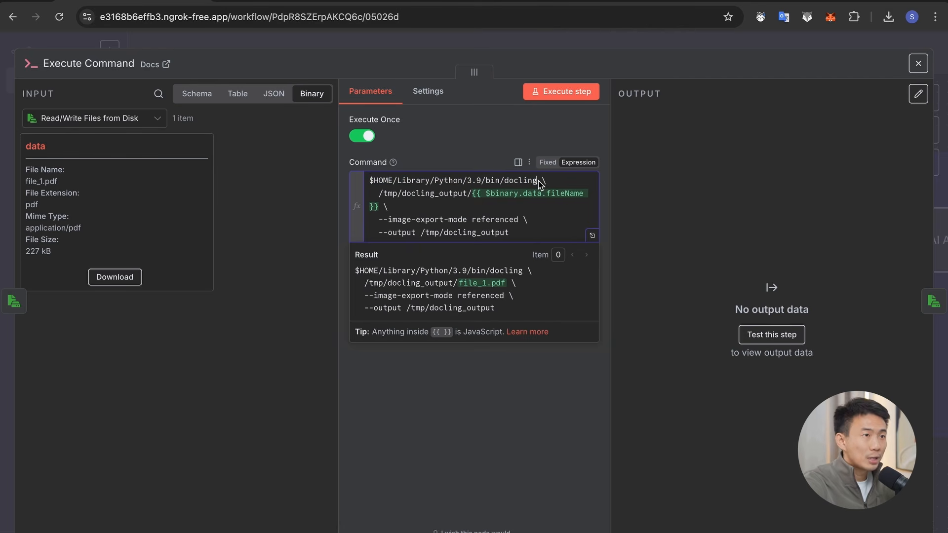
{"action": "left_click_drag", "start_coordinate": [379, 193], "coordinate": [379, 210]}
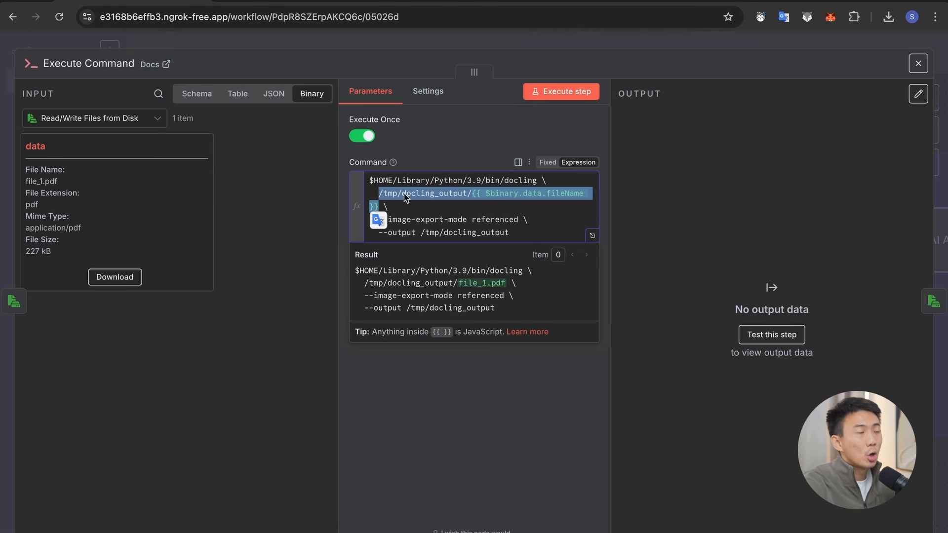
{"action": "left_click", "coordinate": [378, 194]}
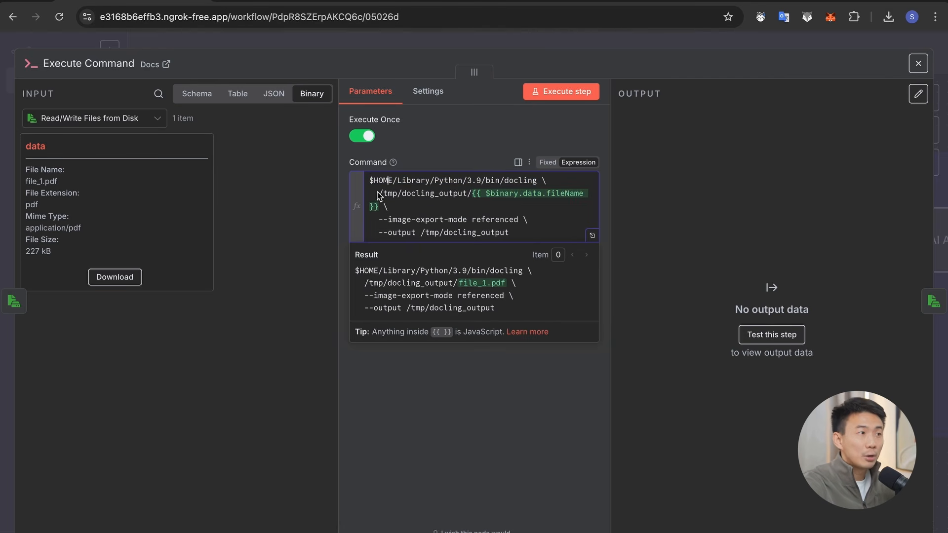
Step: Expand the docling command in the full expression editor and examine its --image-export-mode and --output options
{"action": "left_click", "coordinate": [591, 236]}
{"action": "left_click", "coordinate": [533, 153]}
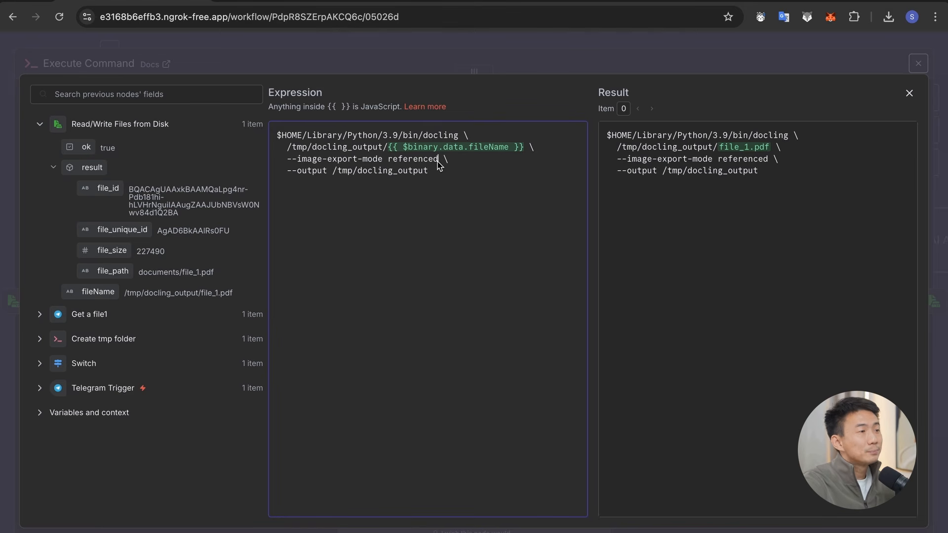
{"action": "left_click_drag", "start_coordinate": [286, 171], "coordinate": [444, 173]}
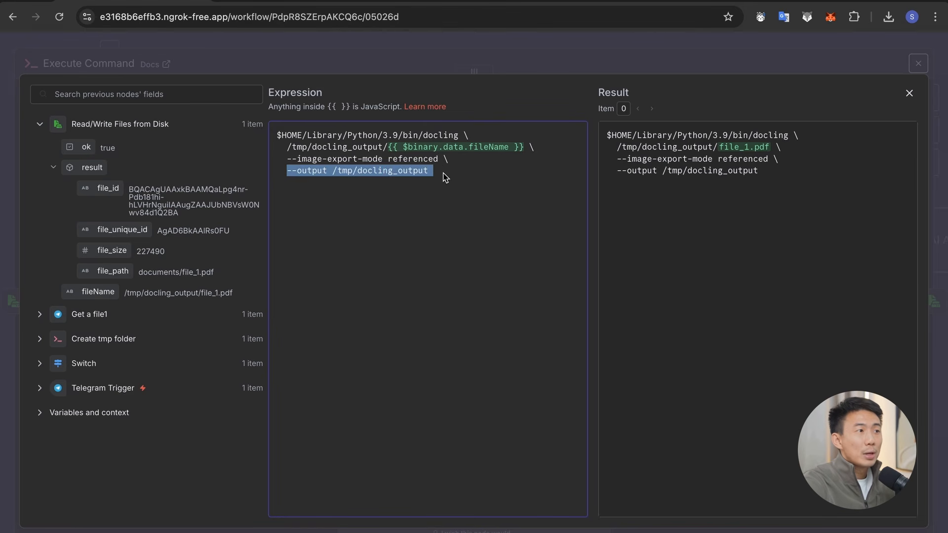
{"action": "left_click", "coordinate": [378, 173]}
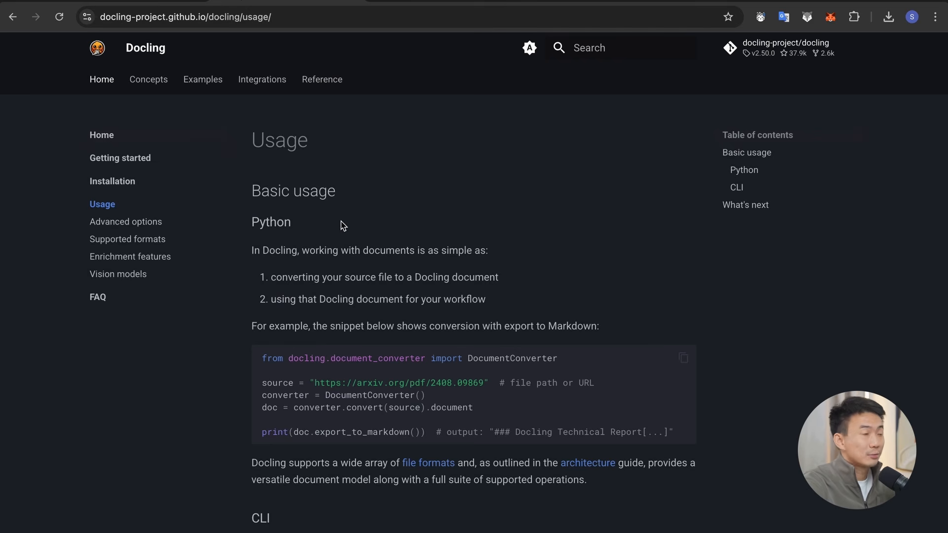
Step: Switch to the Docling documentation and browse its Examples page and the list of conversion examples
{"action": "left_click", "coordinate": [204, 80]}
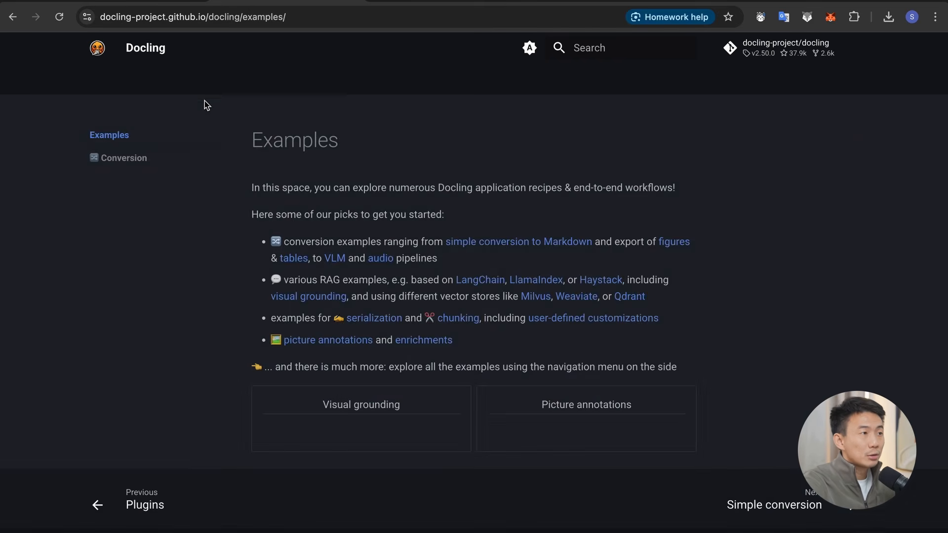
{"action": "scroll", "coordinate": [256, 272], "scroll_direction": "down", "scroll_amount": 3}
{"action": "scroll", "coordinate": [431, 245], "scroll_direction": "down", "scroll_amount": 3}
{"action": "scroll", "coordinate": [431, 245], "scroll_direction": "up", "scroll_amount": 3}
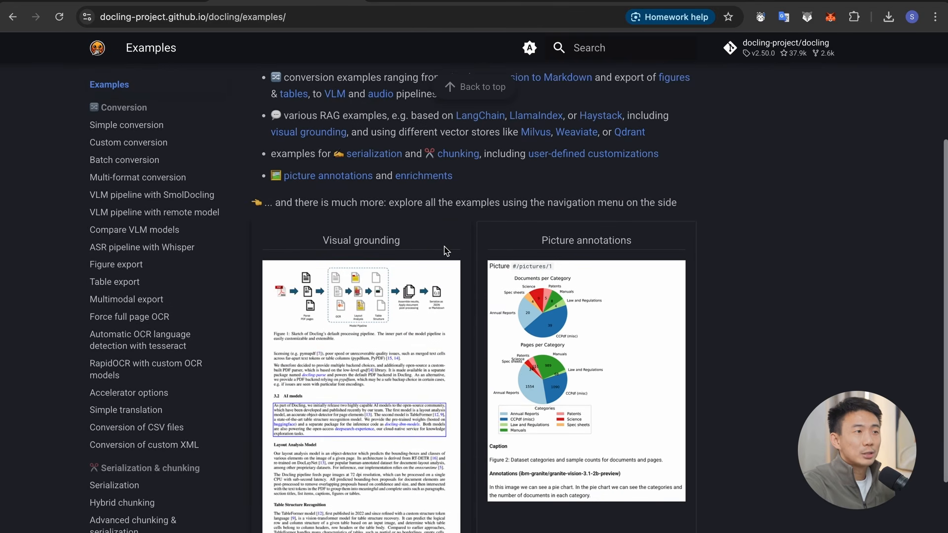
{"action": "scroll", "coordinate": [479, 464], "scroll_direction": "down", "scroll_amount": 2}
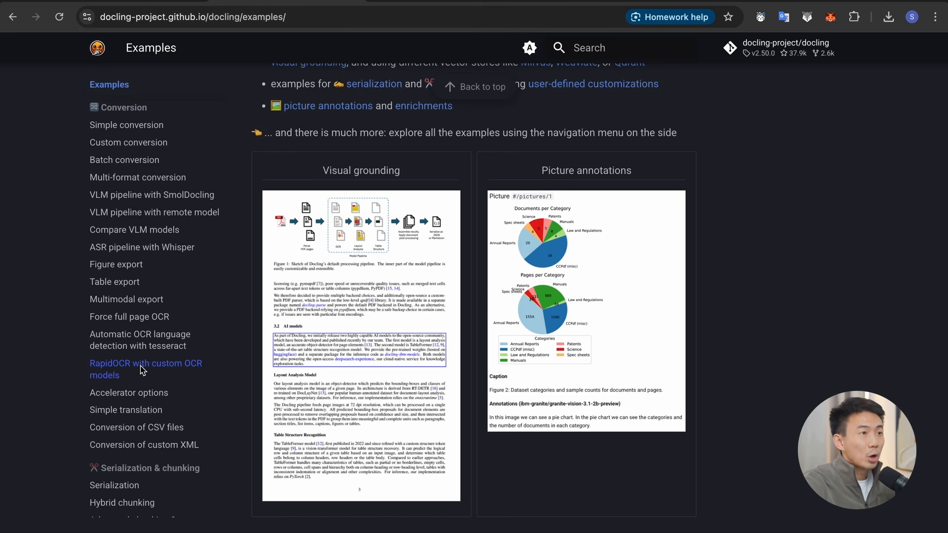
{"action": "scroll", "coordinate": [139, 368], "scroll_direction": "down", "scroll_amount": 2}
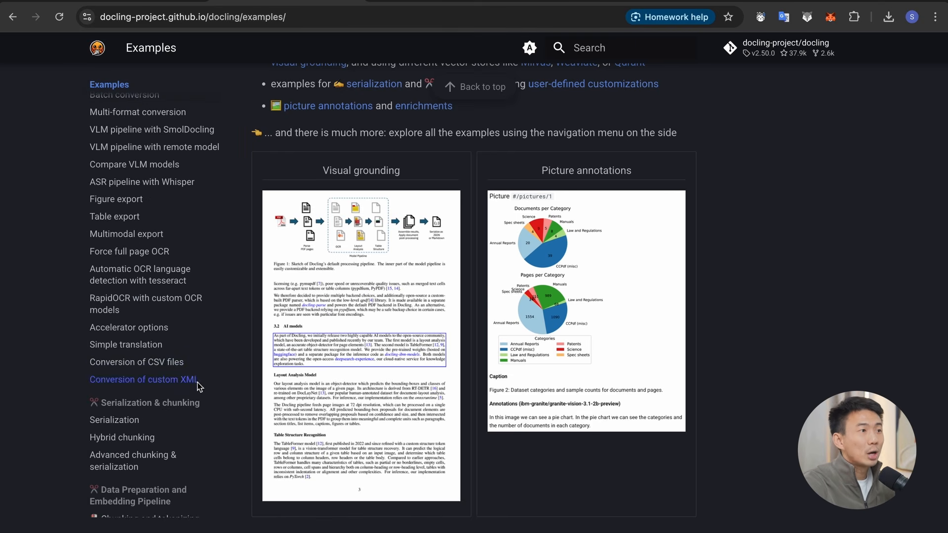
Step: Return to the n8n workflow and run the Execute Command node to convert the PDF with docling
{"action": "scroll", "coordinate": [166, 281], "scroll_direction": "up", "scroll_amount": 2}
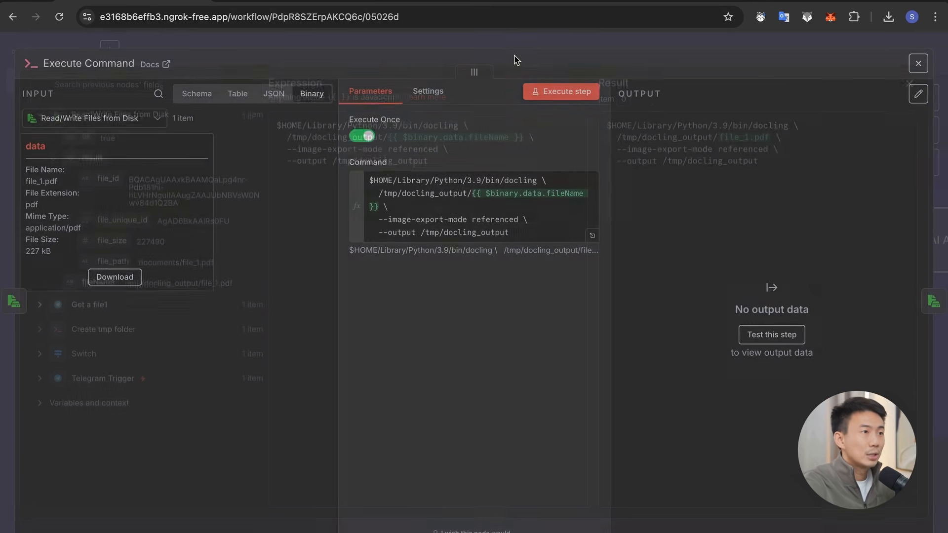
{"action": "left_click", "coordinate": [559, 96]}
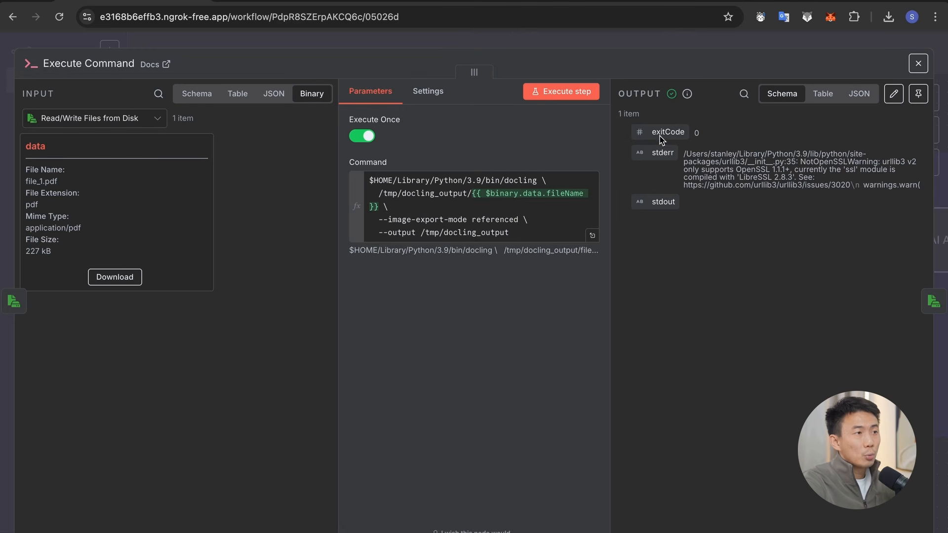
{"action": "left_click", "coordinate": [644, 40]}
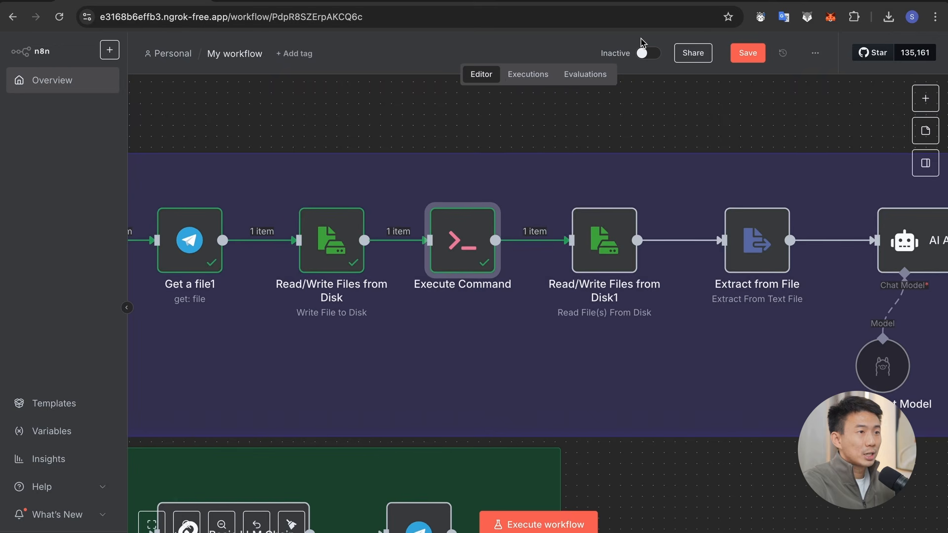
Step: Open the Read/Write Files from Disk1 node and examine its File(s) Selector pattern /tmp/docling_output/**.md
{"action": "scroll", "coordinate": [570, 275], "scroll_direction": "right", "scroll_amount": 2}
{"action": "double_click", "coordinate": [543, 237]}
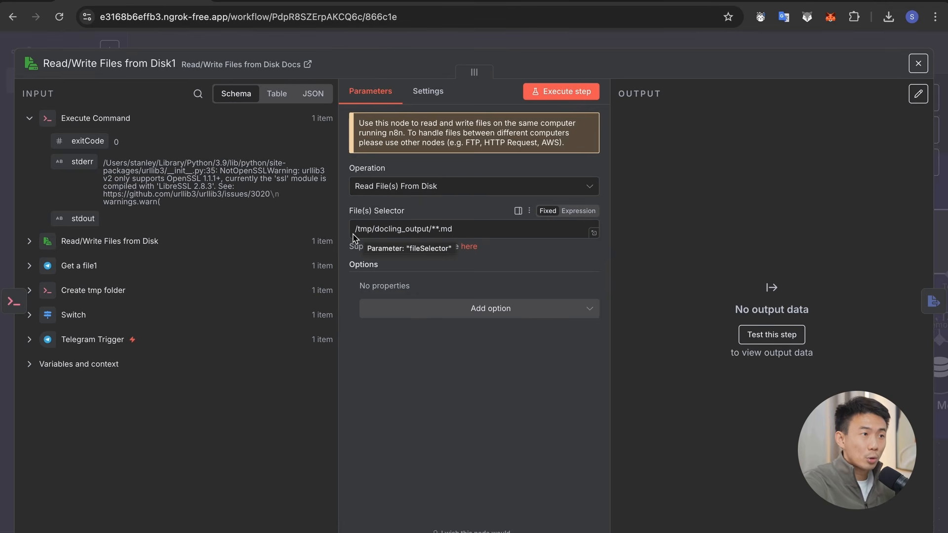
{"action": "left_click_drag", "start_coordinate": [353, 232], "coordinate": [433, 232]}
{"action": "left_click", "coordinate": [432, 232]}
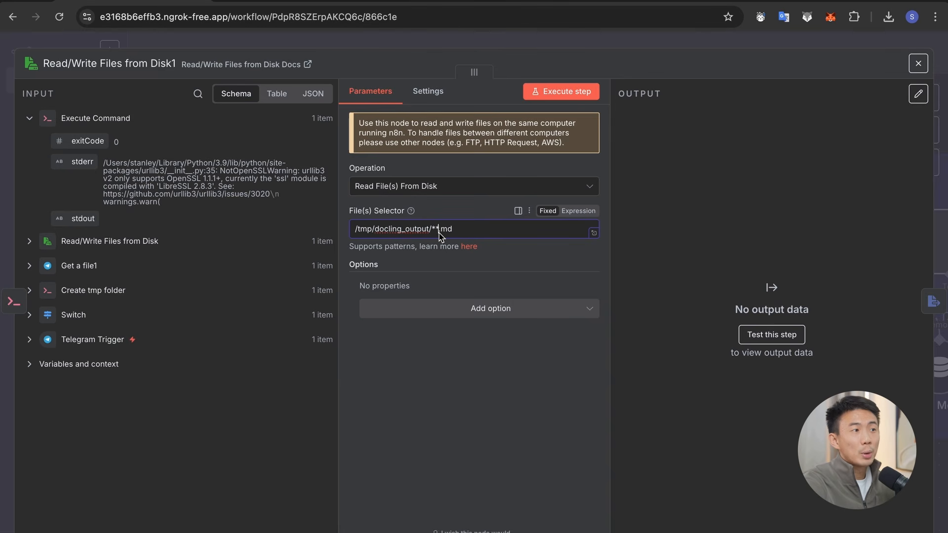
{"action": "left_click_drag", "start_coordinate": [438, 233], "coordinate": [470, 235]}
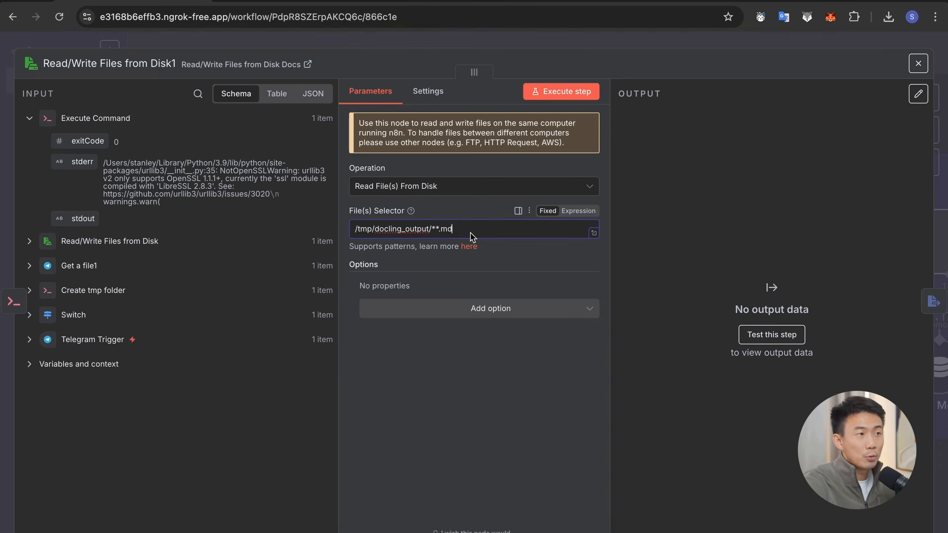
{"action": "left_click_drag", "start_coordinate": [355, 232], "coordinate": [470, 235]}
{"action": "left_click", "coordinate": [477, 237]}
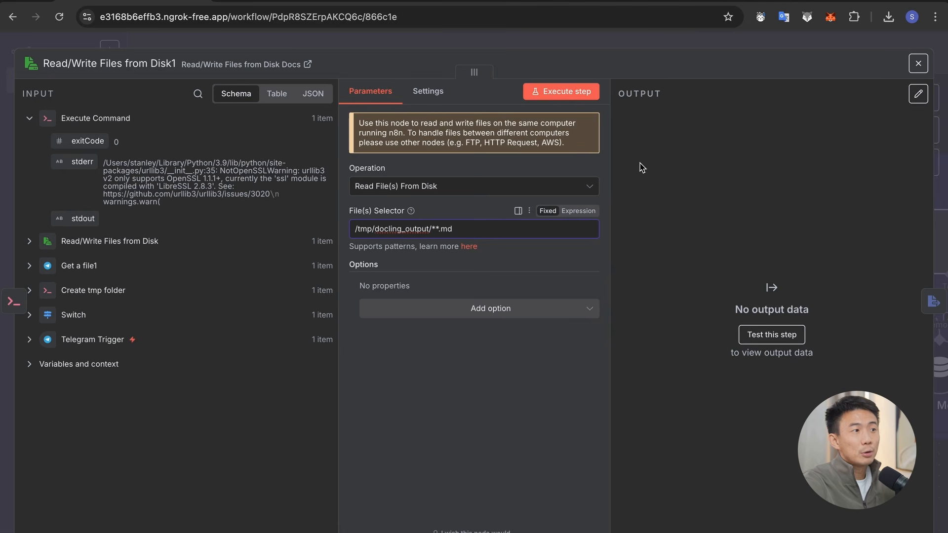
Step: Run the Read/Write Files from Disk1 node and read through the contents of the markdown file it outputs
{"action": "left_click", "coordinate": [561, 92]}
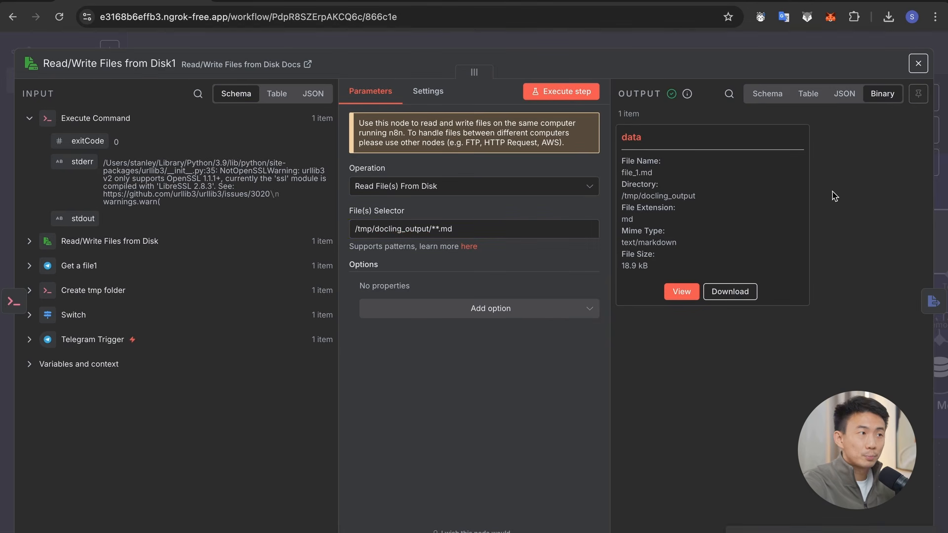
{"action": "left_click_drag", "start_coordinate": [620, 173], "coordinate": [662, 176]}
{"action": "left_click", "coordinate": [661, 175]}
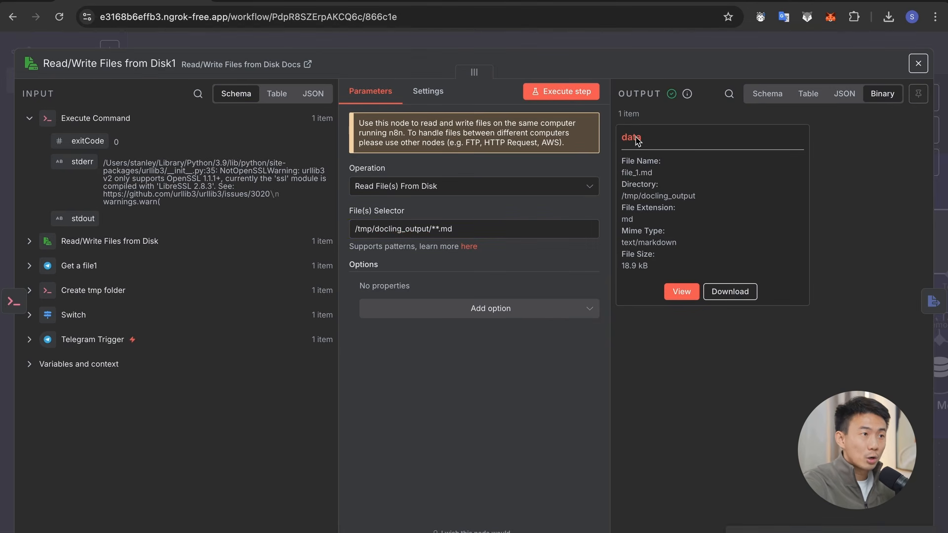
{"action": "left_click", "coordinate": [681, 291]}
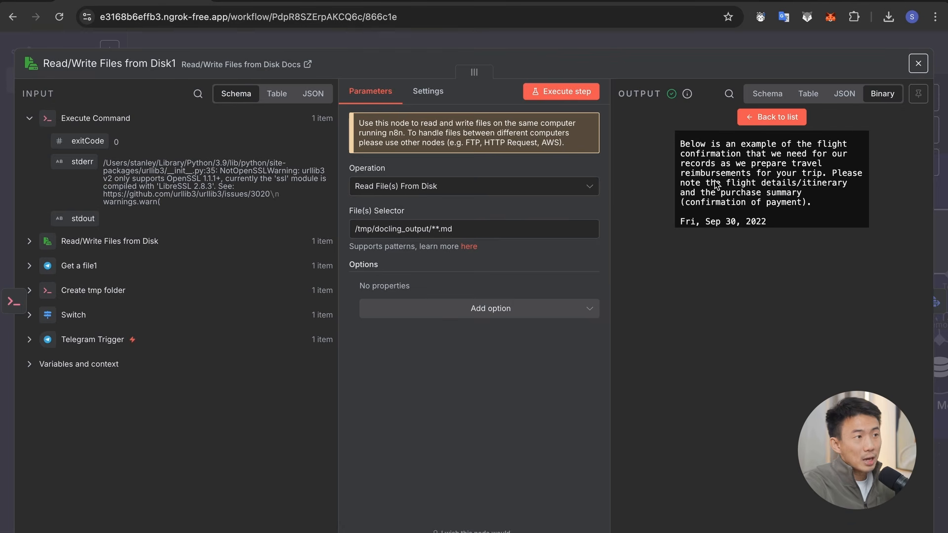
{"action": "scroll", "coordinate": [787, 156], "scroll_direction": "down", "scroll_amount": 15}
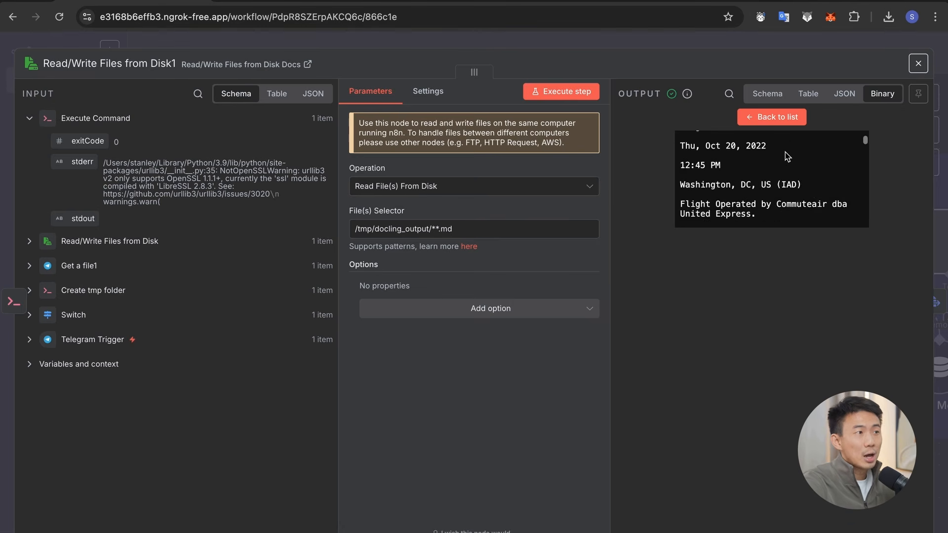
{"action": "scroll", "coordinate": [786, 156], "scroll_direction": "down", "scroll_amount": 5}
{"action": "key", "text": "Escape"}
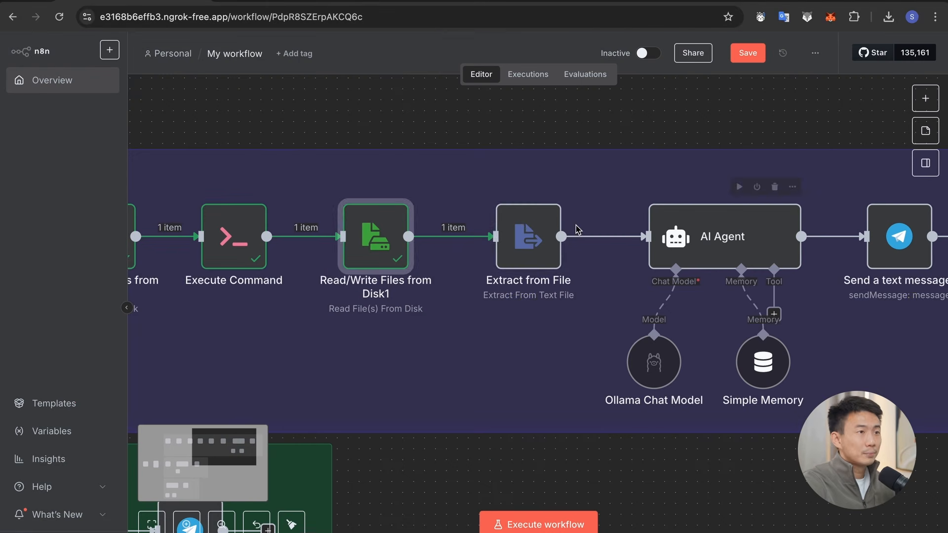
Step: Open the Extract from File node and examine its input file and its Extract From Text File settings
{"action": "left_click", "coordinate": [522, 227]}
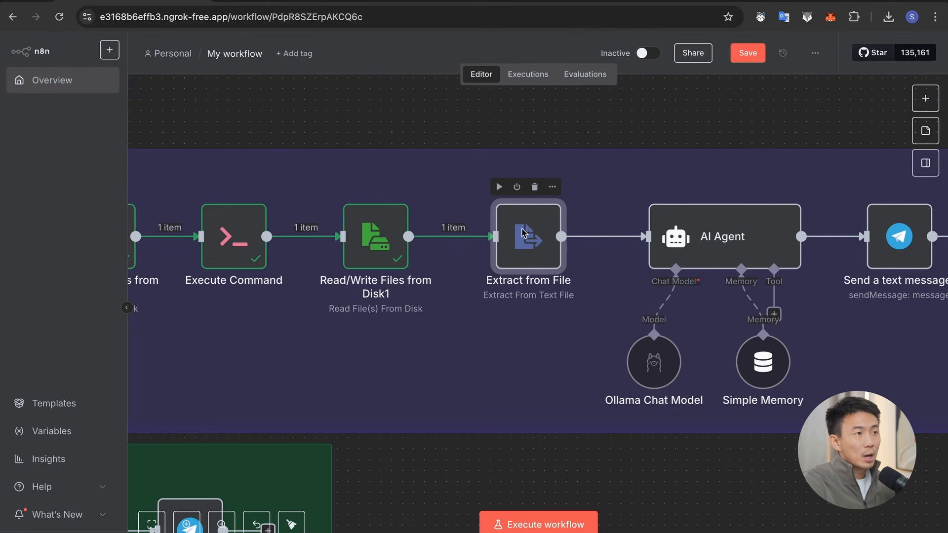
{"action": "double_click", "coordinate": [537, 248]}
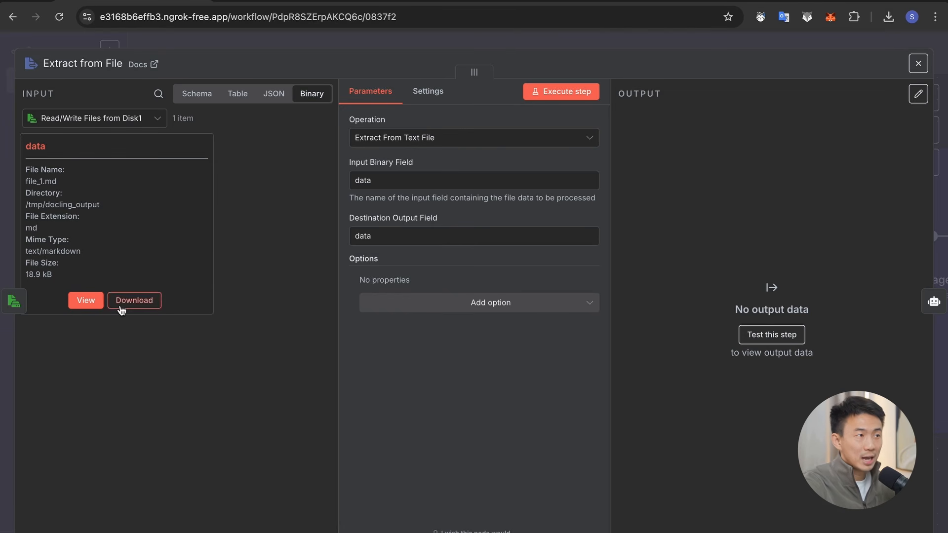
{"action": "key", "text": "Escape"}
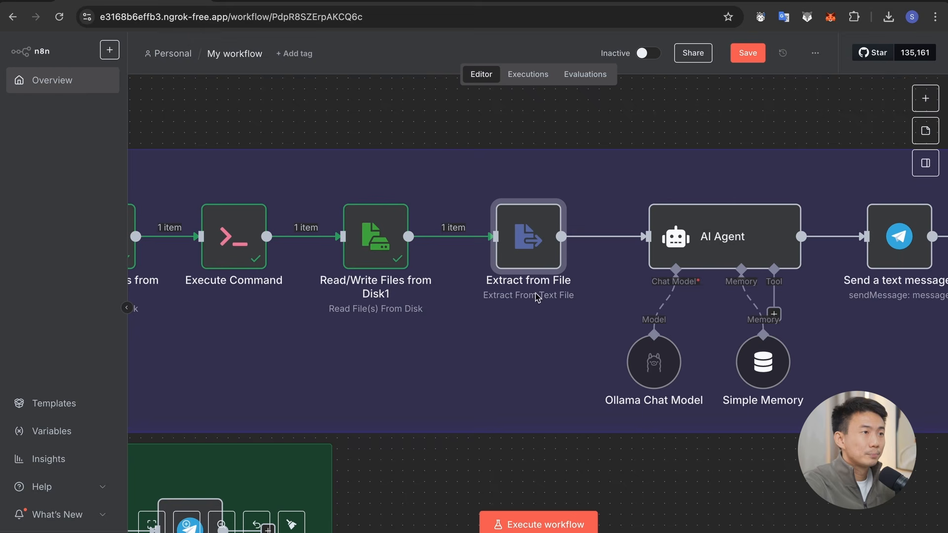
Step: Search the node library for "extract" and find the Extract from text file action of Extract from File
{"action": "left_click", "coordinate": [592, 237]}
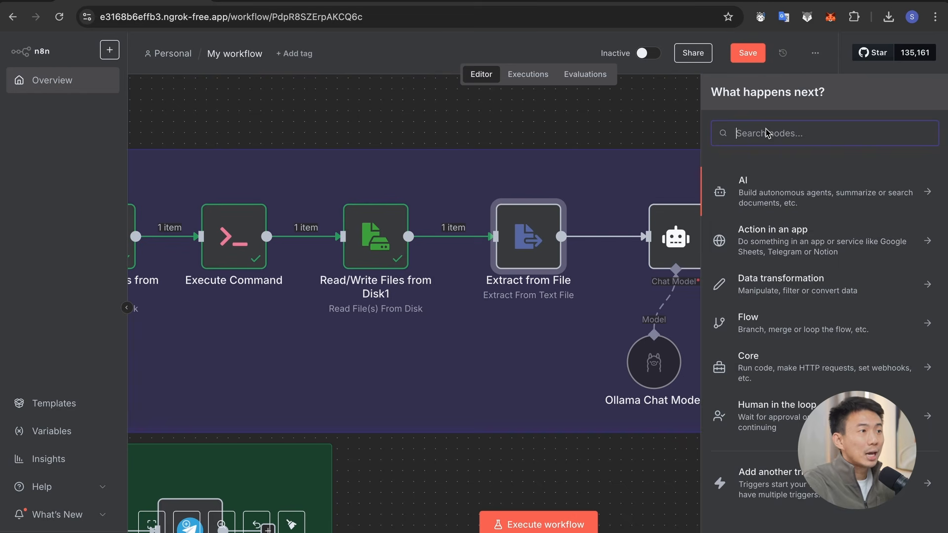
{"action": "type", "text": "extract"}
{"action": "key", "text": "Return"}
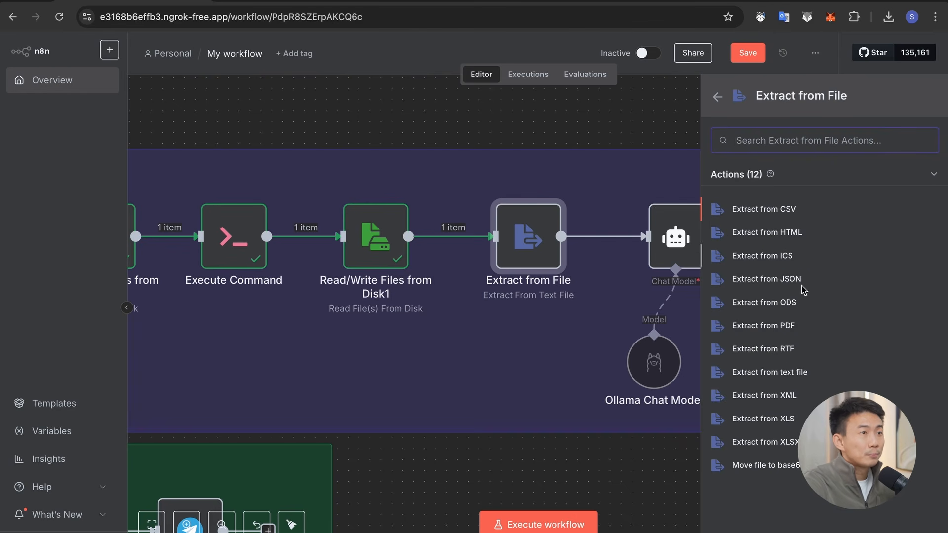
{"action": "left_click", "coordinate": [770, 372]}
Step: Run the existing Extract from File node to extract the markdown text into the data field
{"action": "left_click", "coordinate": [554, 89]}
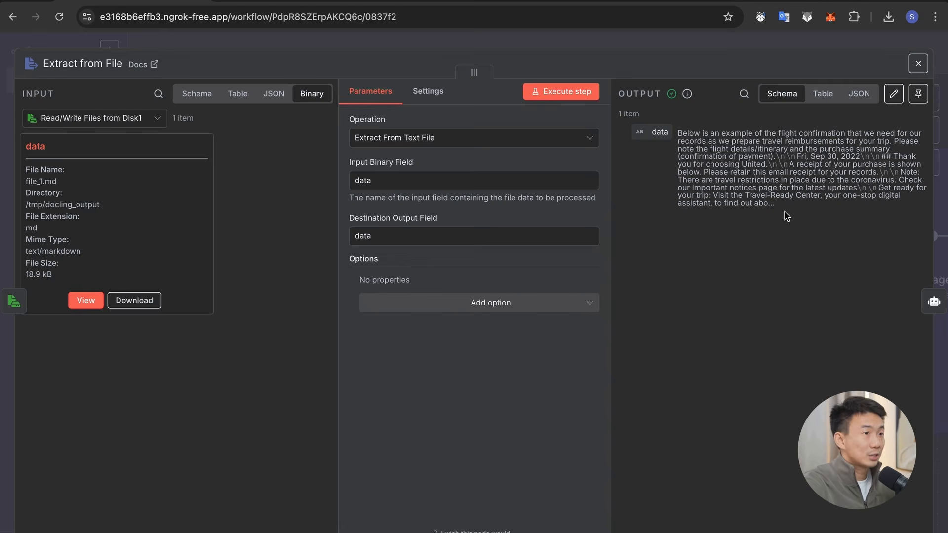
{"action": "key", "text": "Escape"}
Step: Open the AI Agent node and examine the {{ $json.data }} part of its user prompt in the full expression editor
{"action": "scroll", "coordinate": [506, 229], "scroll_direction": "right", "scroll_amount": 5}
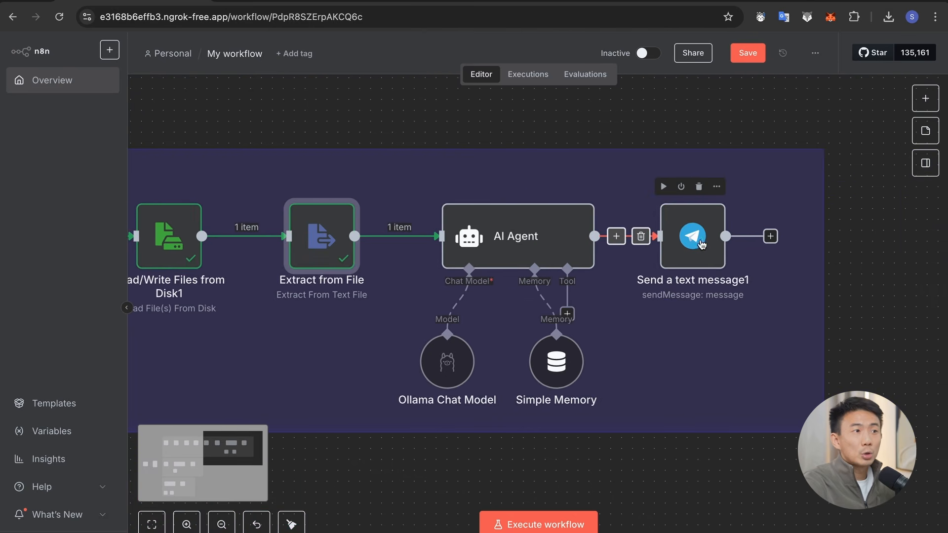
{"action": "double_click", "coordinate": [505, 230]}
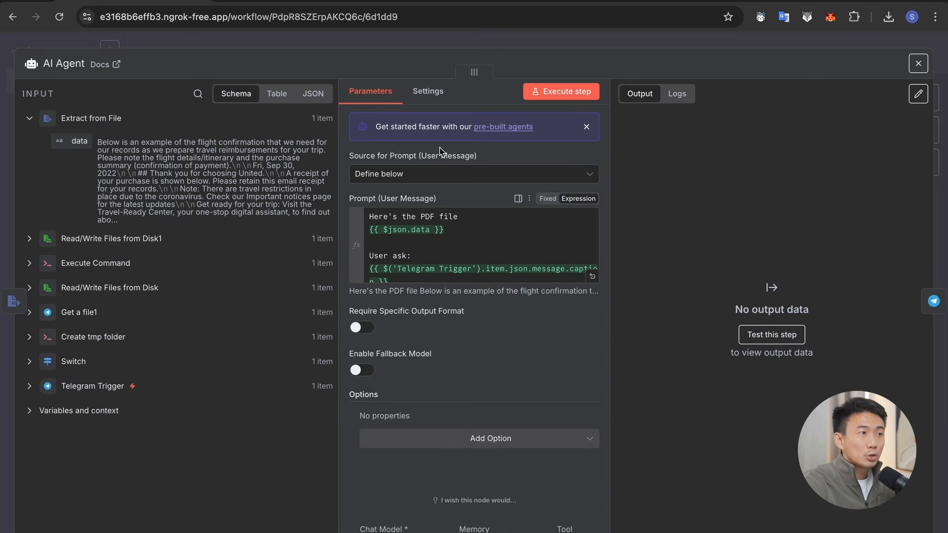
{"action": "left_click", "coordinate": [590, 277]}
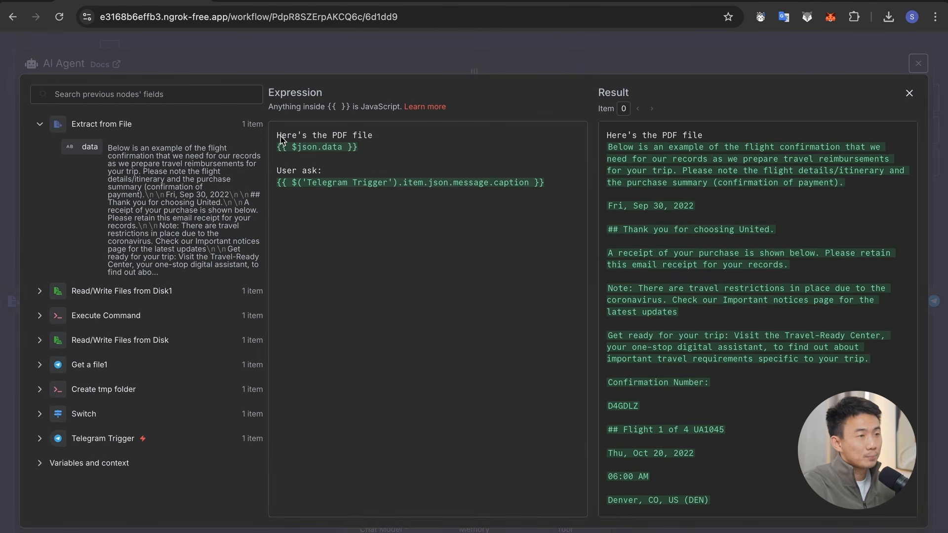
{"action": "left_click_drag", "start_coordinate": [375, 146], "coordinate": [275, 148]}
{"action": "left_click", "coordinate": [307, 170]}
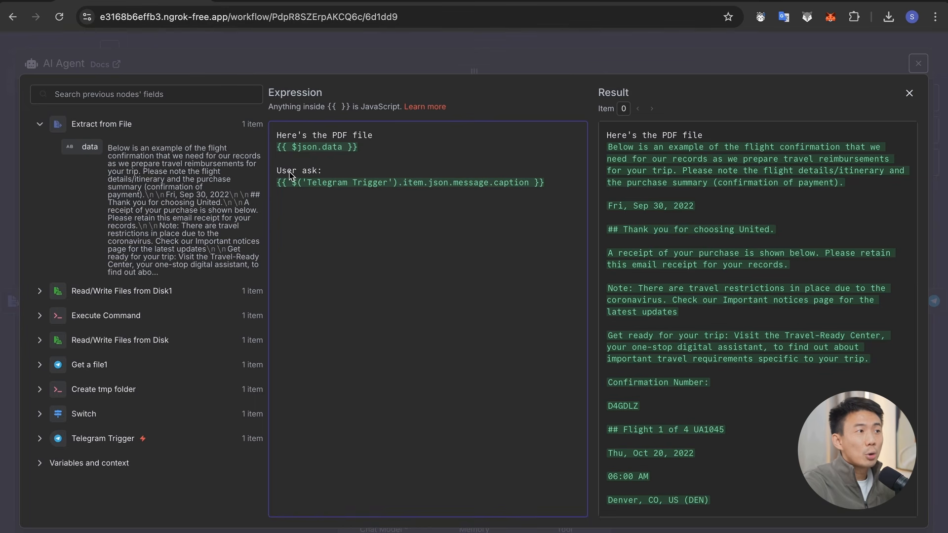
Step: Expand the Telegram Trigger data and locate the message caption field used for the prompt's "User ask" part
{"action": "left_click", "coordinate": [40, 438]}
{"action": "scroll", "coordinate": [101, 451], "scroll_direction": "down", "scroll_amount": 8}
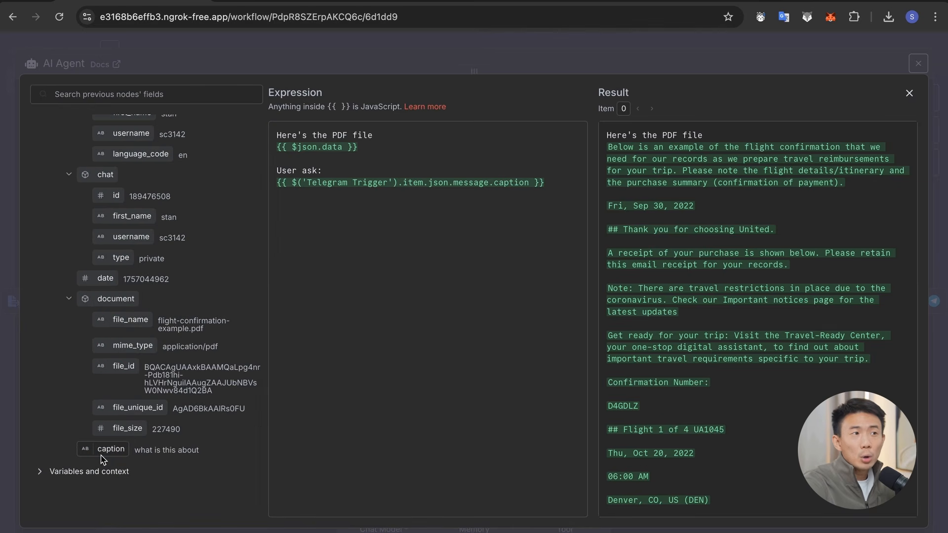
{"action": "left_click_drag", "start_coordinate": [102, 454], "coordinate": [260, 189]}
Step: Review the prompt's rendered result down to its end and close the AI Agent node
{"action": "scroll", "coordinate": [800, 253], "scroll_direction": "down", "scroll_amount": 15}
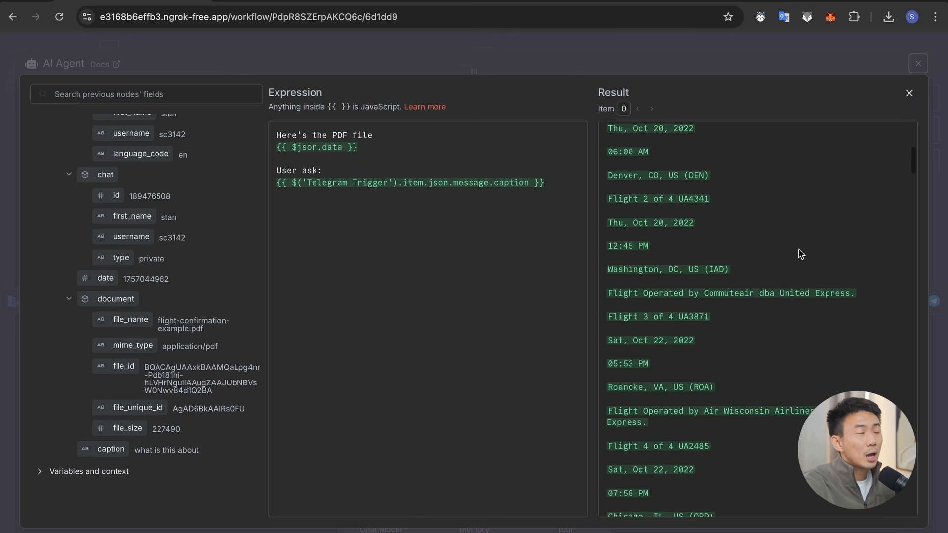
{"action": "left_click_drag", "start_coordinate": [915, 216], "coordinate": [914, 532]}
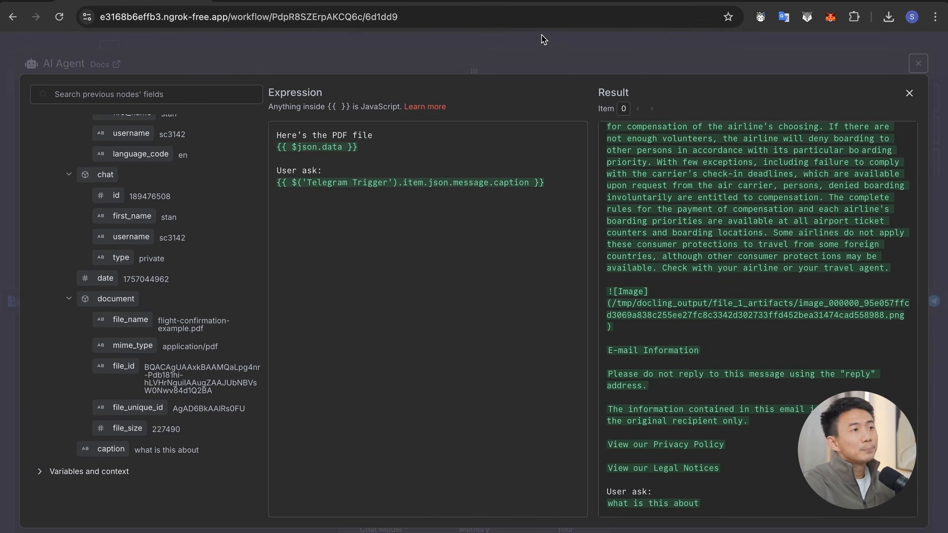
{"action": "left_click", "coordinate": [547, 59]}
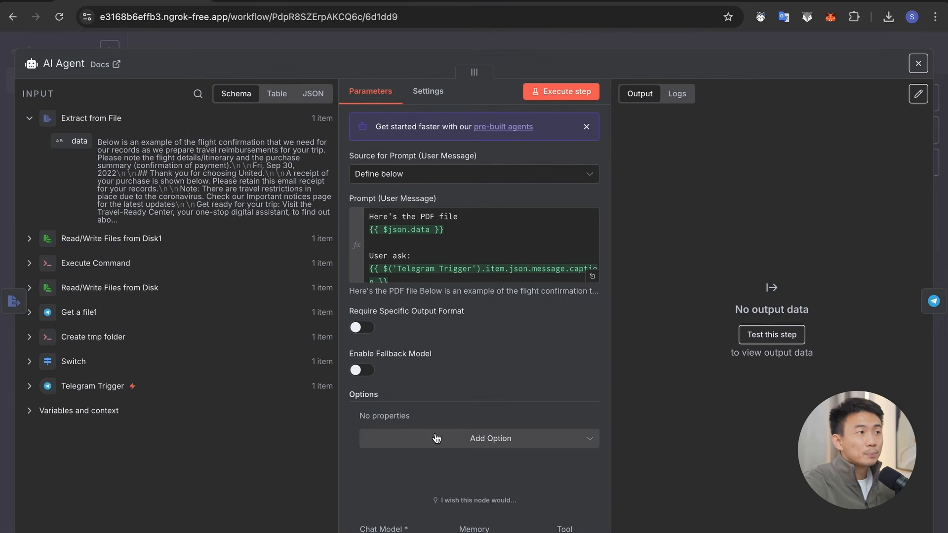
{"action": "left_click", "coordinate": [590, 47]}
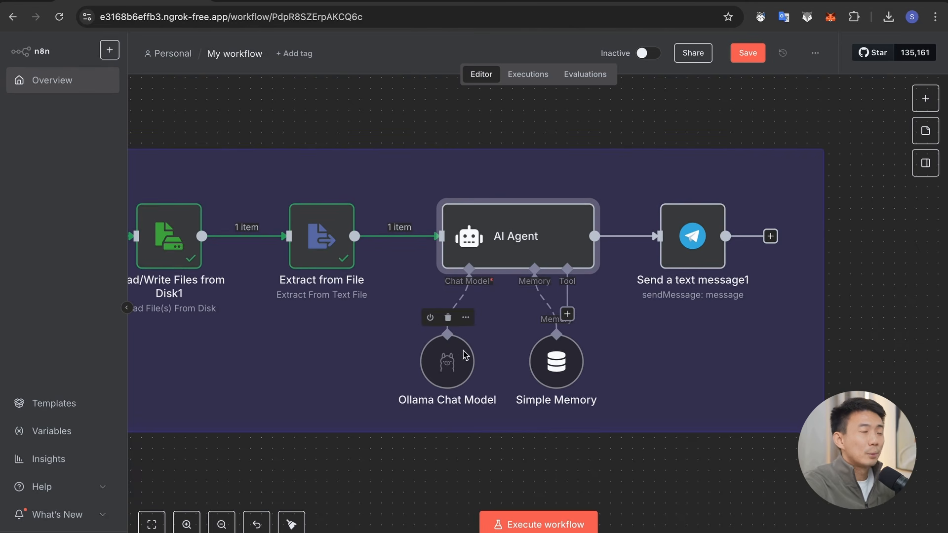
Step: Check the model chosen in the Ollama Chat Model node and run the AI Agent node
{"action": "double_click", "coordinate": [438, 378]}
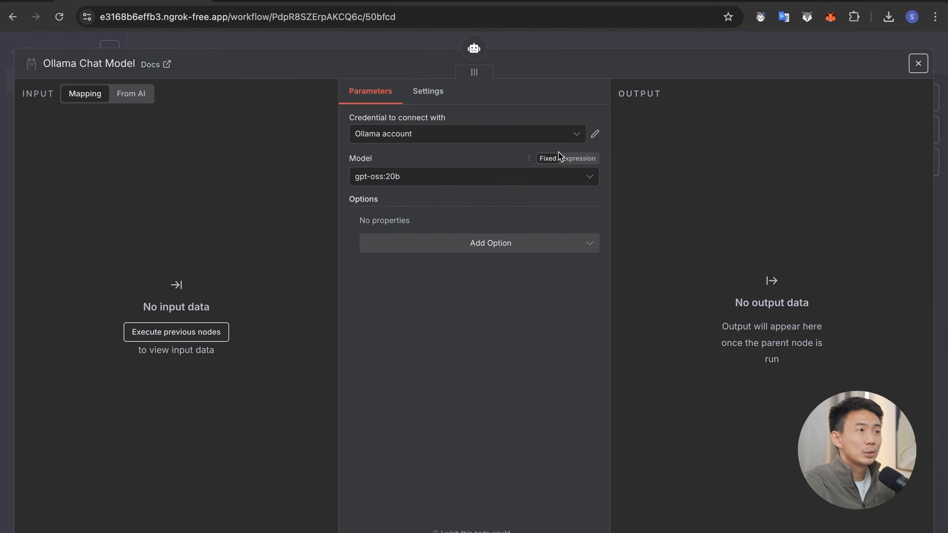
{"action": "left_click", "coordinate": [595, 47]}
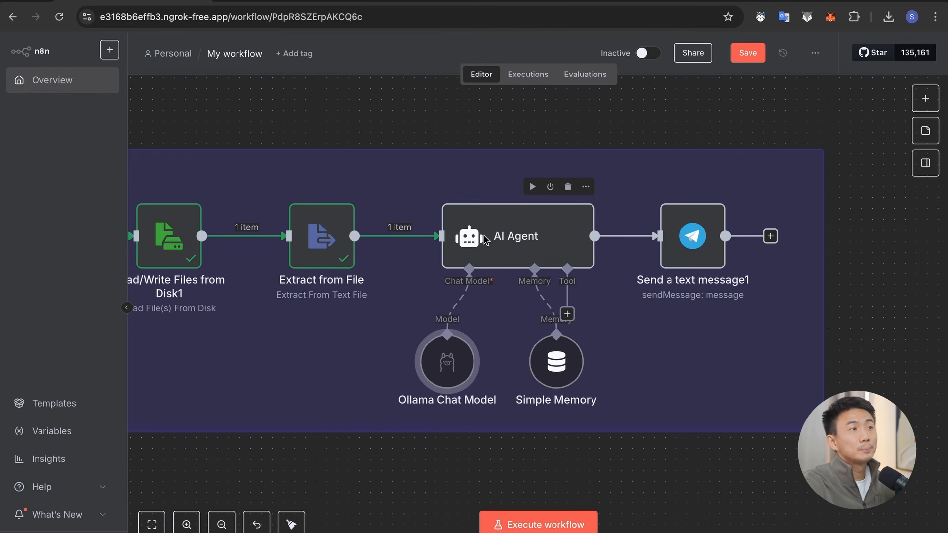
{"action": "left_click", "coordinate": [533, 186]}
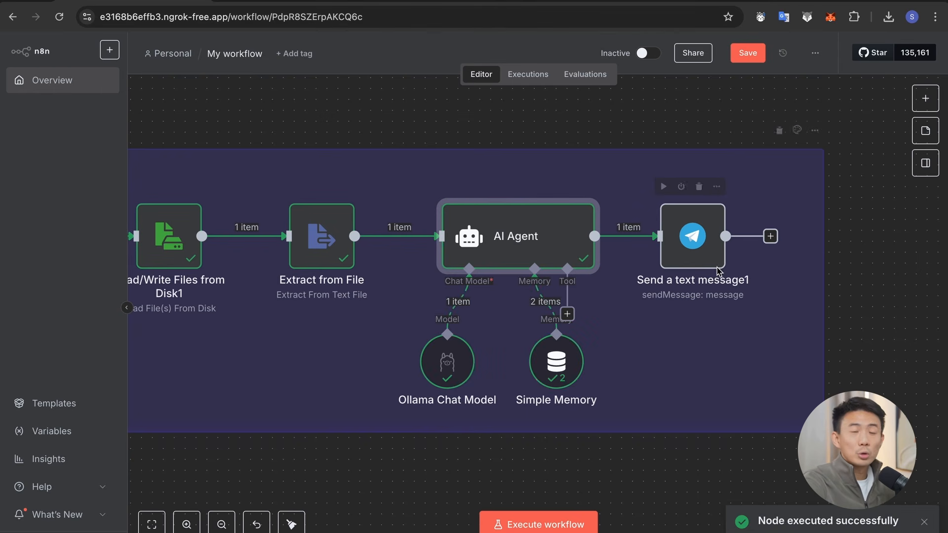
Step: Open the Send a text message1 node, examine the Telegram Trigger's message fields for the Chat ID, and run the node
{"action": "double_click", "coordinate": [691, 249]}
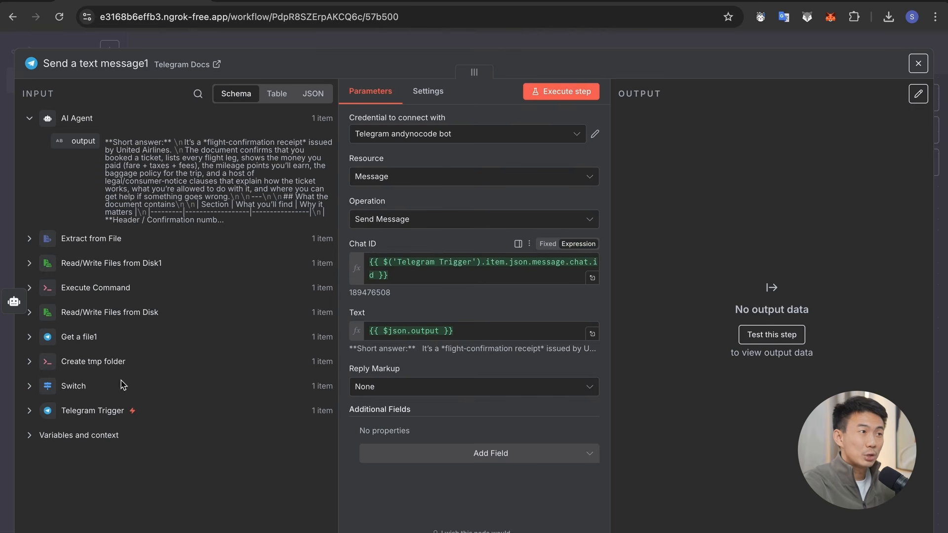
{"action": "left_click", "coordinate": [40, 414]}
{"action": "scroll", "coordinate": [102, 230], "scroll_direction": "down", "scroll_amount": 4}
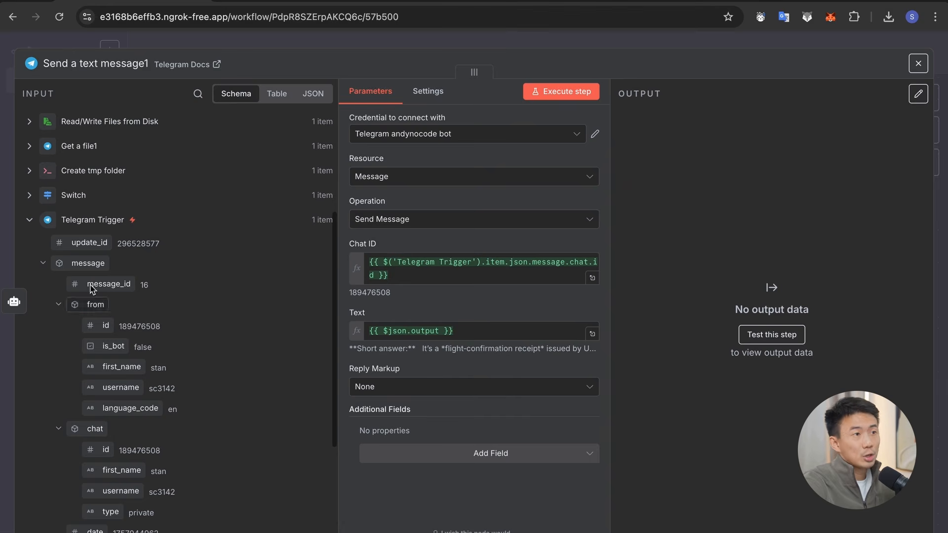
{"action": "scroll", "coordinate": [101, 229], "scroll_direction": "up", "scroll_amount": 4}
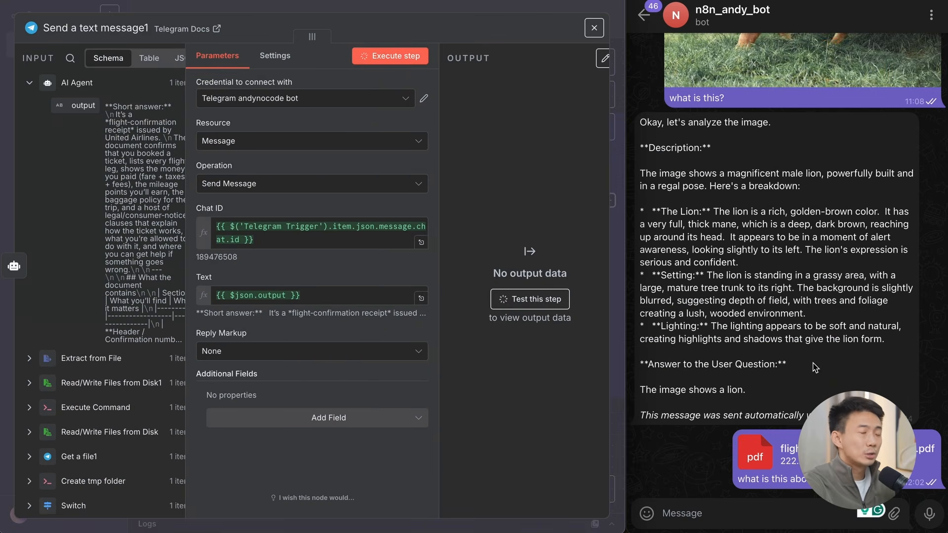
Step: Read through the bot's reply about flight-confirmation-example.pdf in the Telegram chat
{"action": "scroll", "coordinate": [810, 297], "scroll_direction": "up", "scroll_amount": 10}
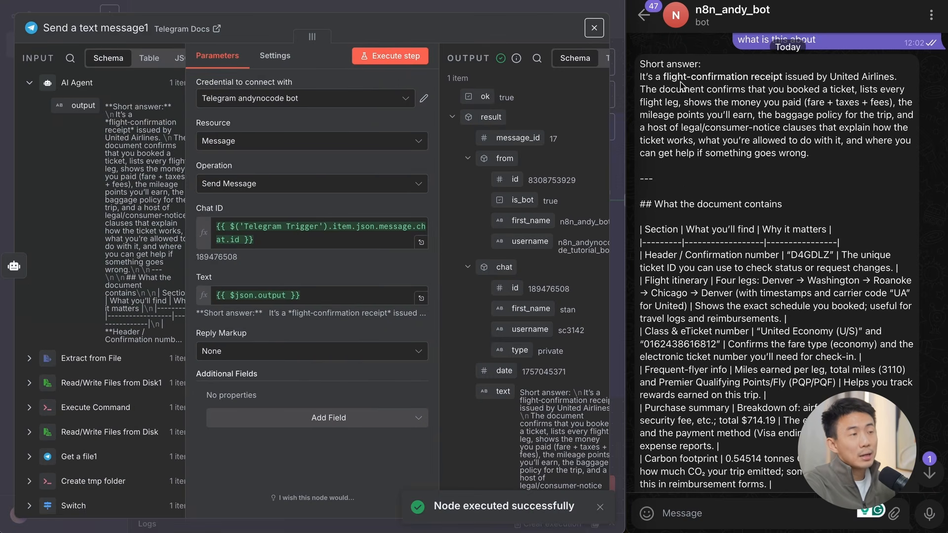
{"action": "left_click", "coordinate": [641, 79]}
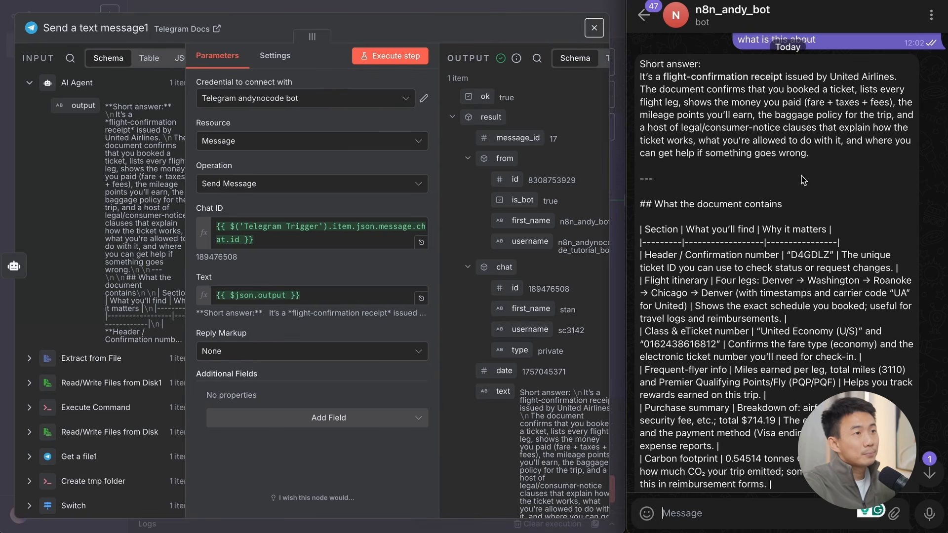
{"action": "scroll", "coordinate": [803, 180], "scroll_direction": "down", "scroll_amount": 3}
{"action": "scroll", "coordinate": [676, 155], "scroll_direction": "down", "scroll_amount": 15}
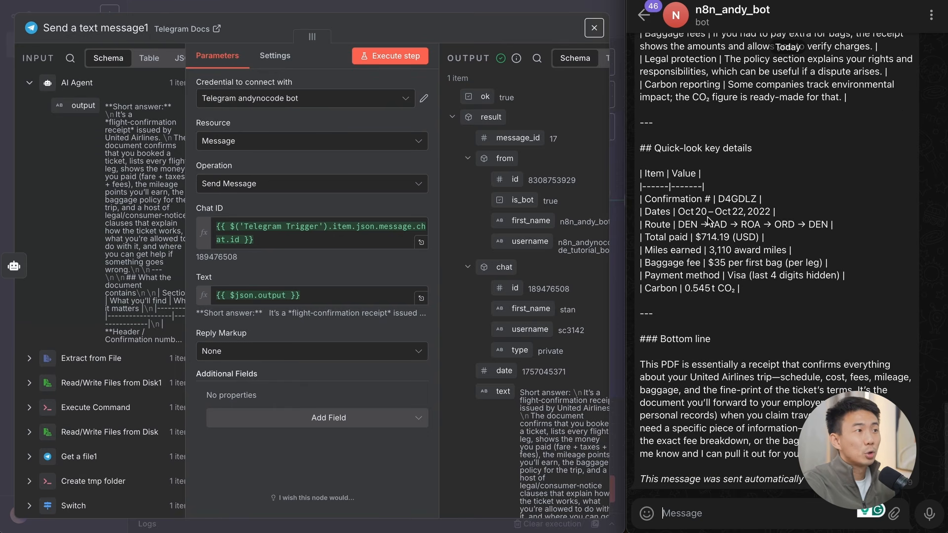
{"action": "scroll", "coordinate": [707, 220], "scroll_direction": "up", "scroll_amount": 15}
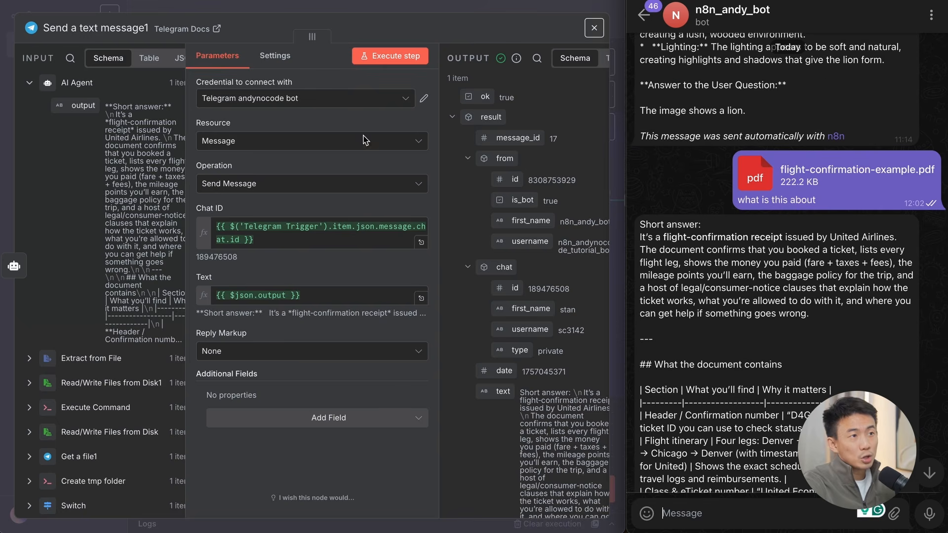